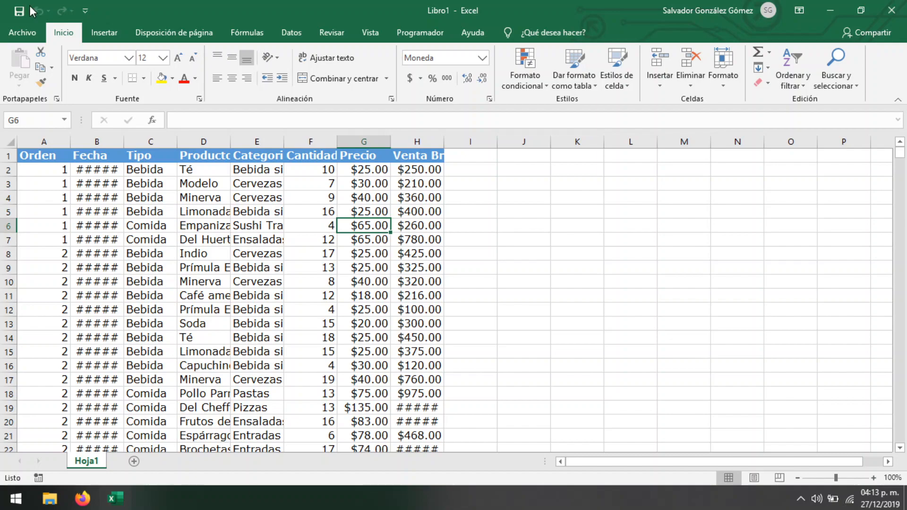
left_click(21, 36)
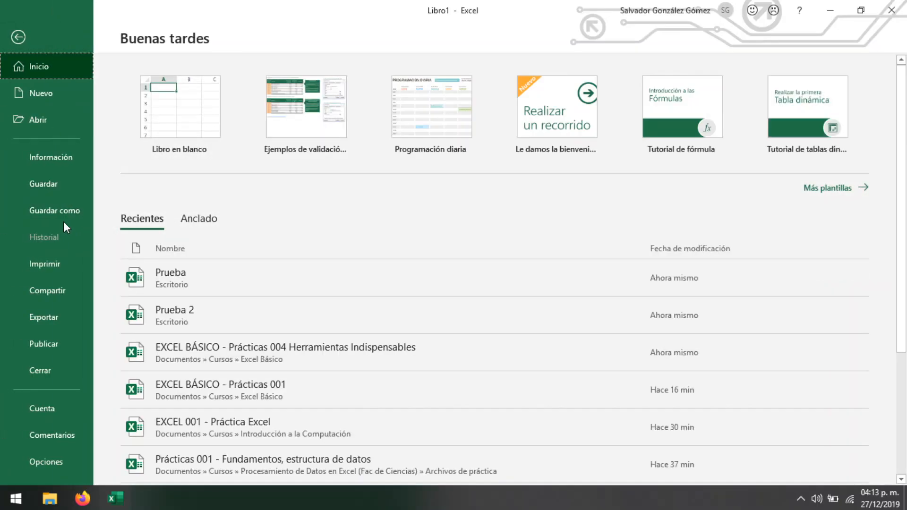
left_click(18, 38)
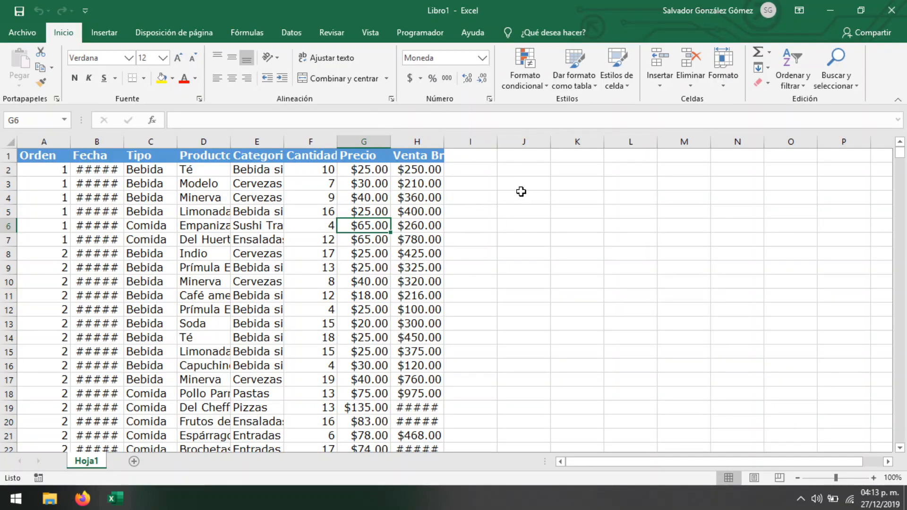
left_click(22, 32)
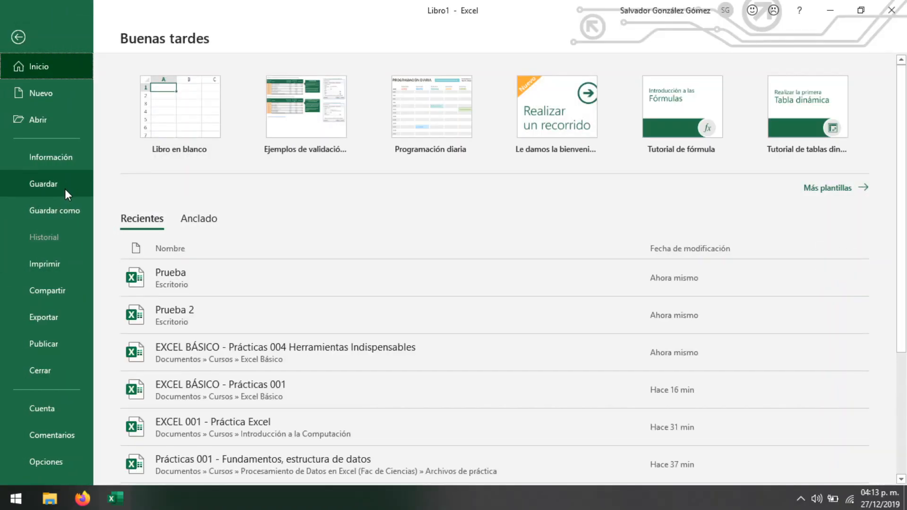
left_click(81, 192)
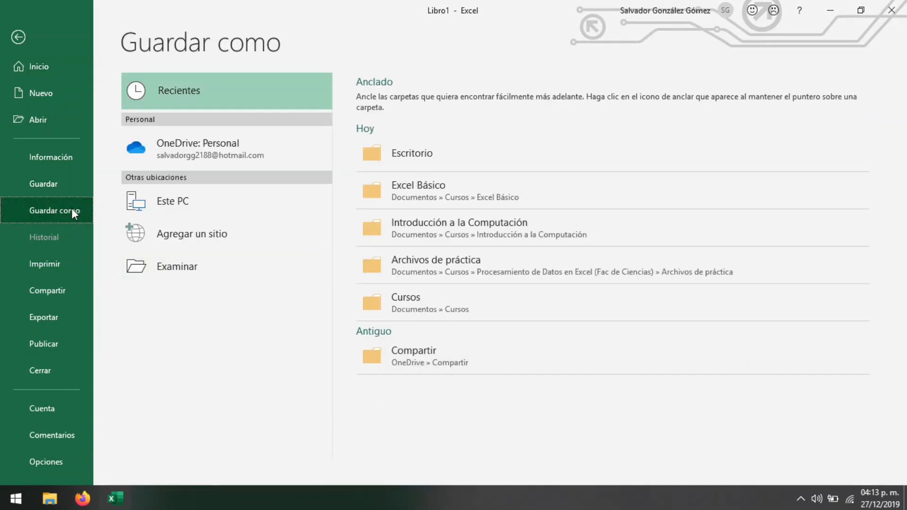
left_click(59, 189)
left_click(58, 189)
left_click(75, 255)
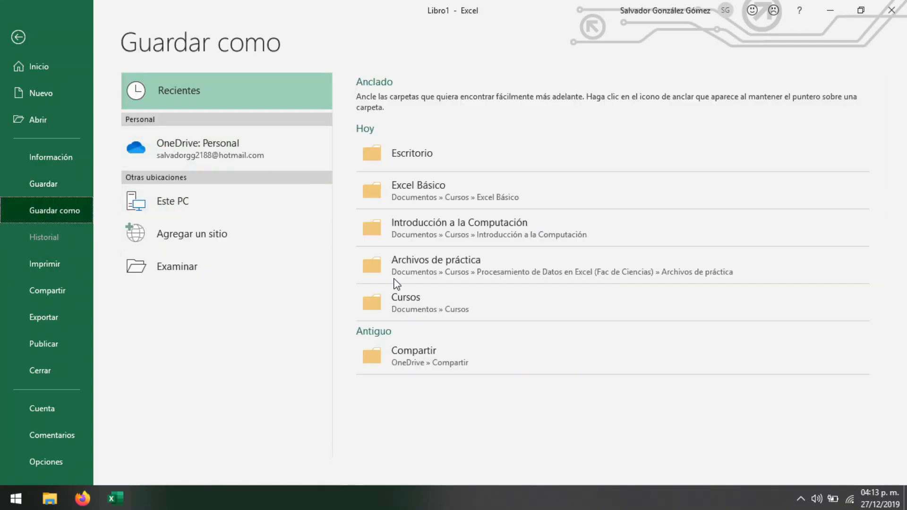
left_click(18, 37)
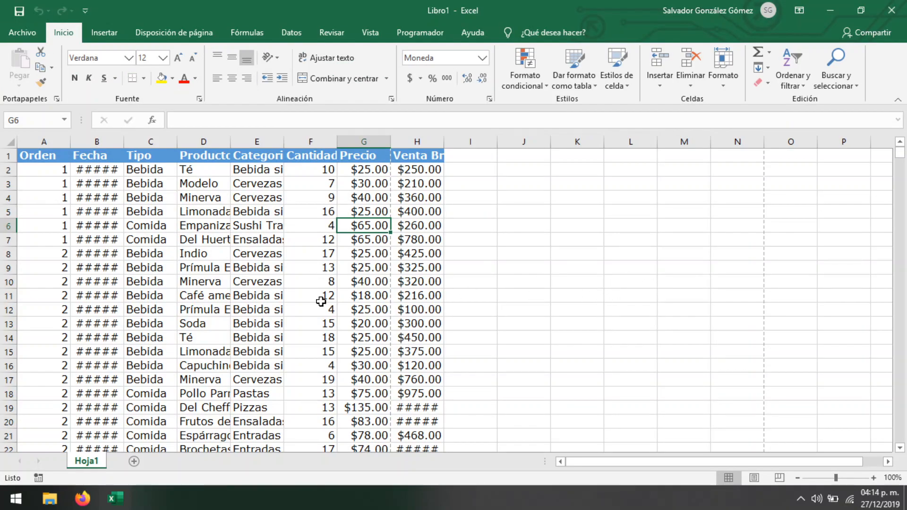
left_click(15, 13)
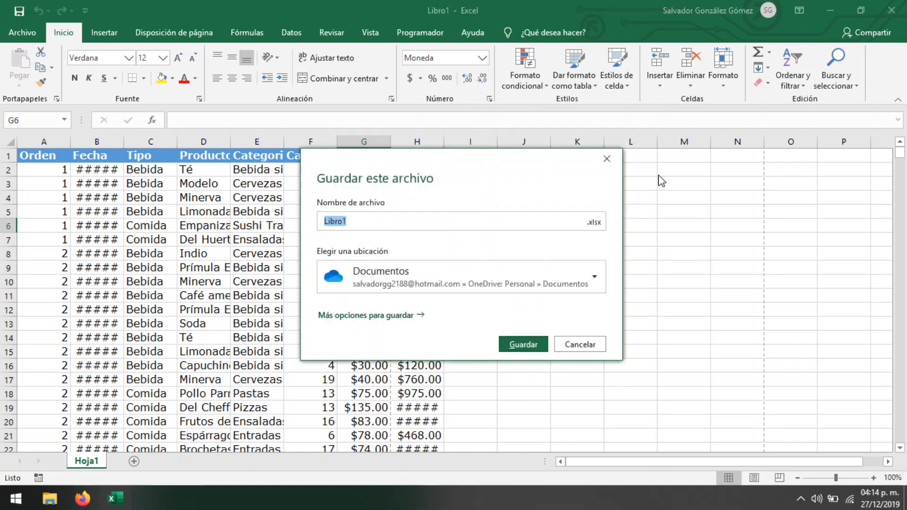
left_click(607, 159)
left_click(406, 280)
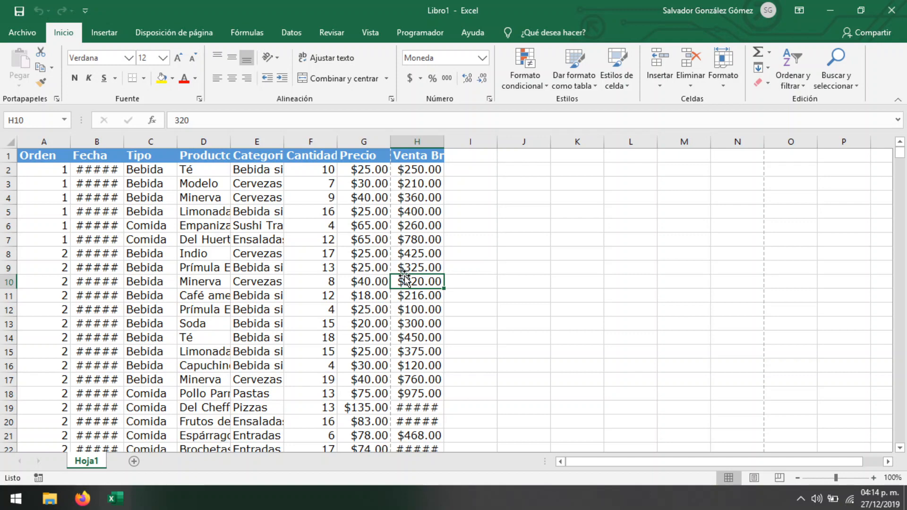
- Save the workbook to the Escritorio folder as an Excel workbook named "Prueba 1"
key("F12")
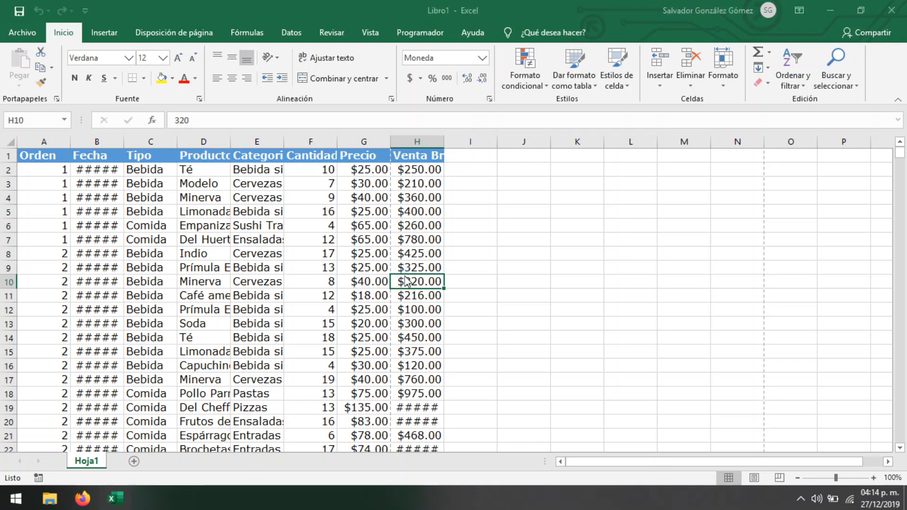
left_click_drag(583, 28, 506, 42)
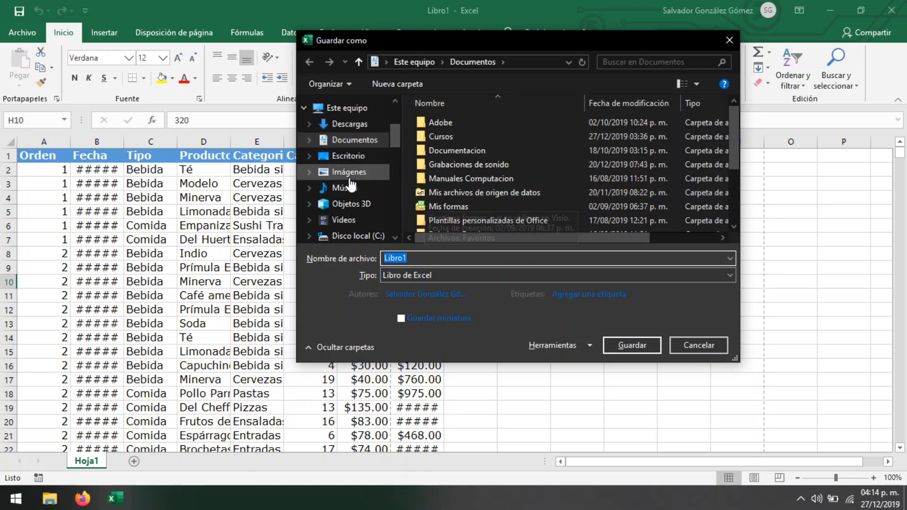
scroll(491, 162, "down", 2)
scroll(491, 168, "up", 2)
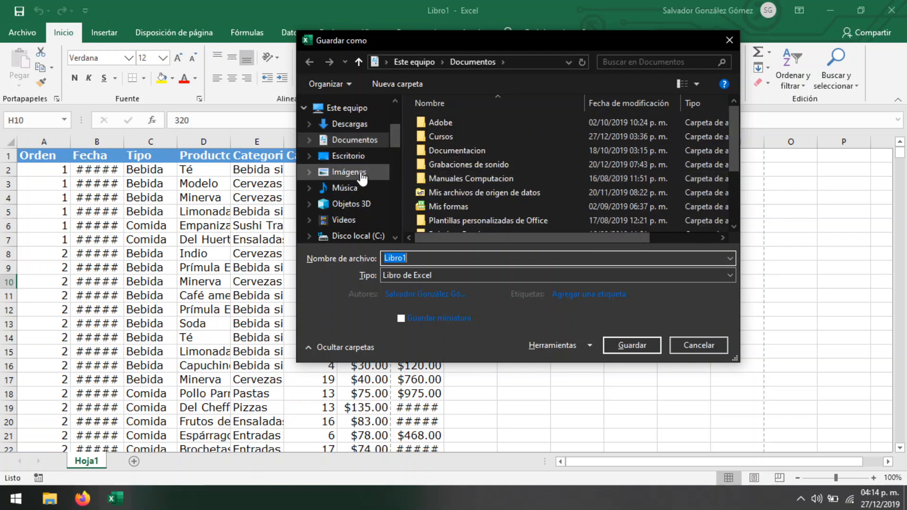
left_click(347, 156)
left_click(451, 258)
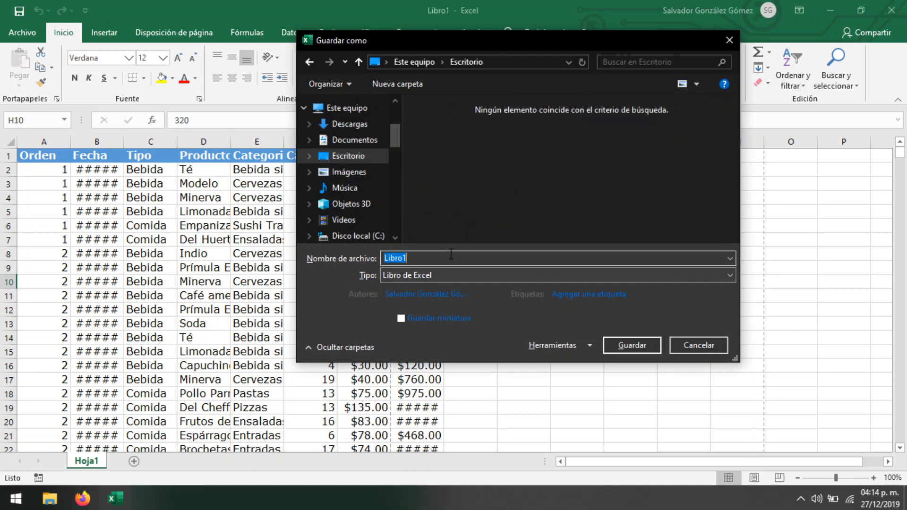
type("Prueba 1")
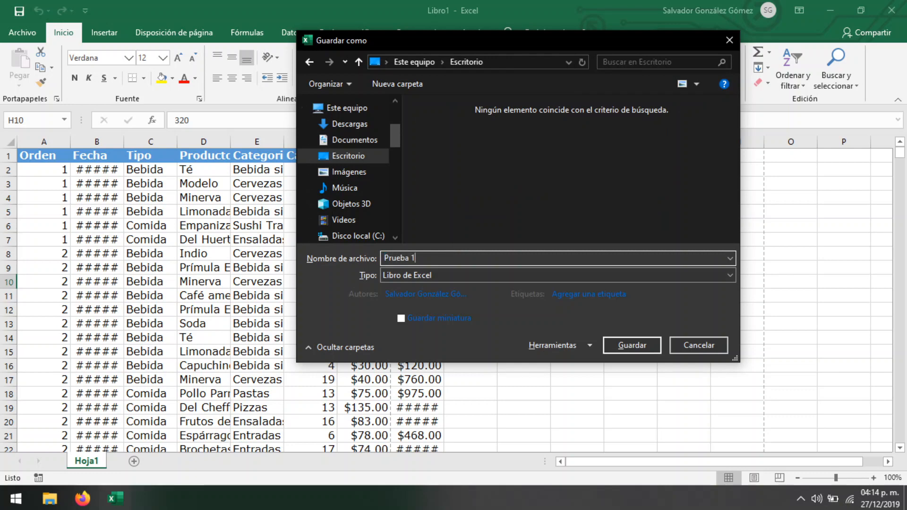
left_click(636, 346)
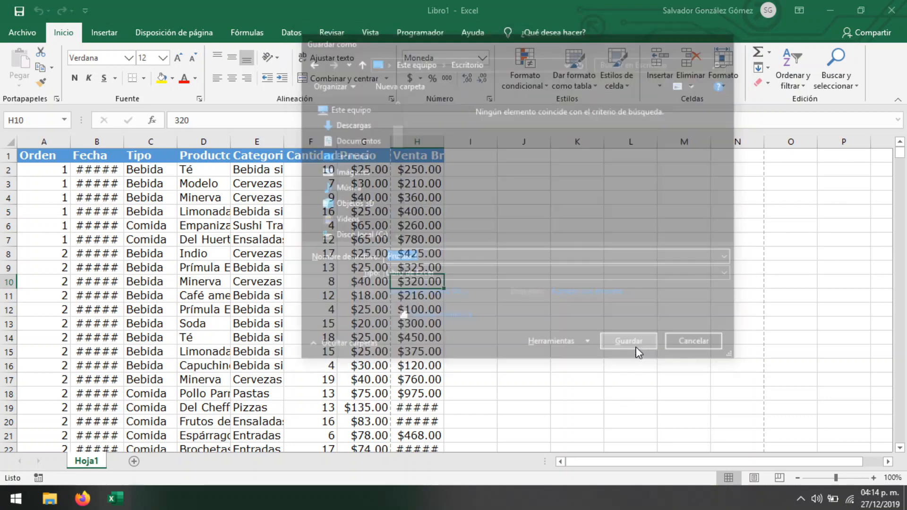
- Look through the order data and inspect the stored values of several cells in the Fecha column
scroll(428, 263, "down", 4)
scroll(428, 263, "up", 4)
scroll(426, 274, "down", 20)
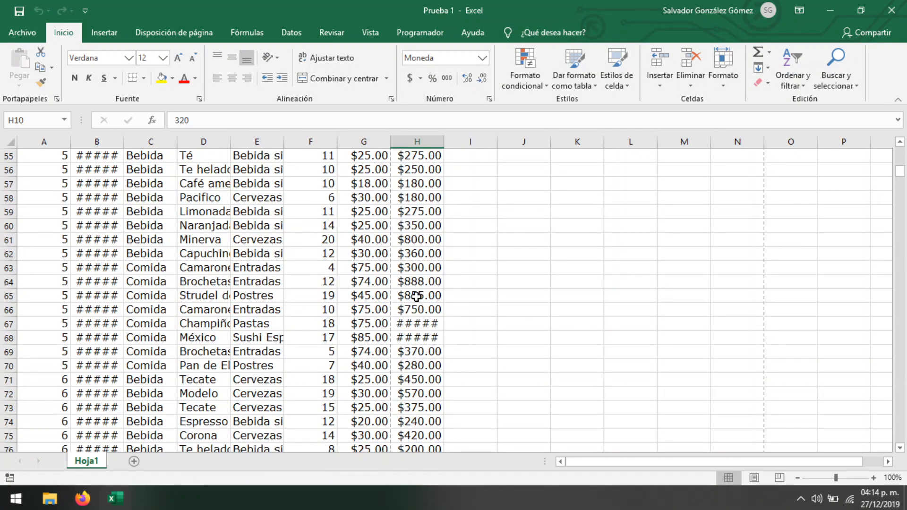
scroll(415, 297, "up", 16)
scroll(404, 324, "up", 9)
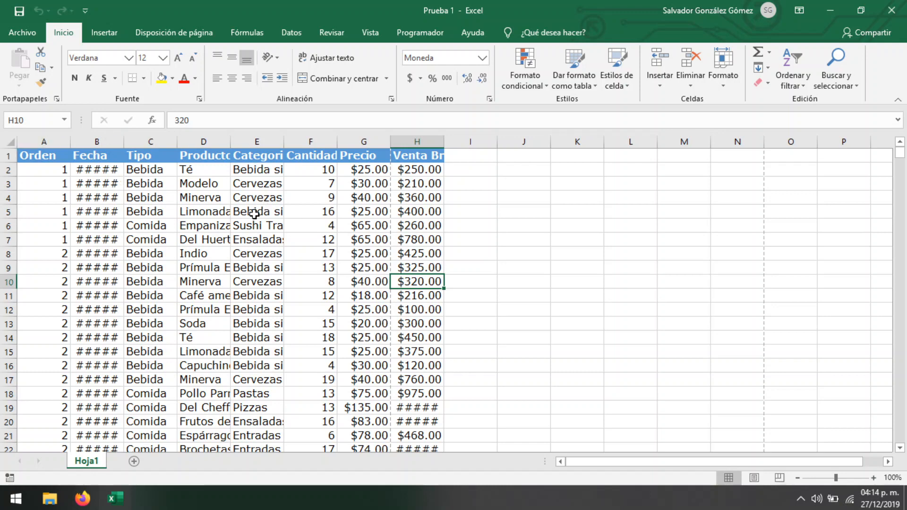
left_click(98, 170)
left_click(100, 198)
left_click(81, 156)
left_click(94, 171)
left_click(95, 186)
left_click(111, 255)
left_click(90, 167)
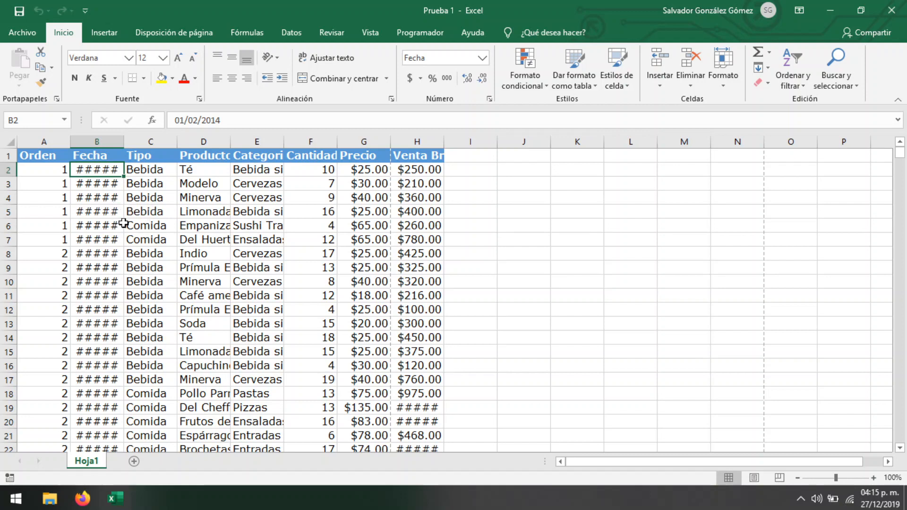
- Fit the Fecha column's width to its contents and check the dates down the list
double_click(124, 141)
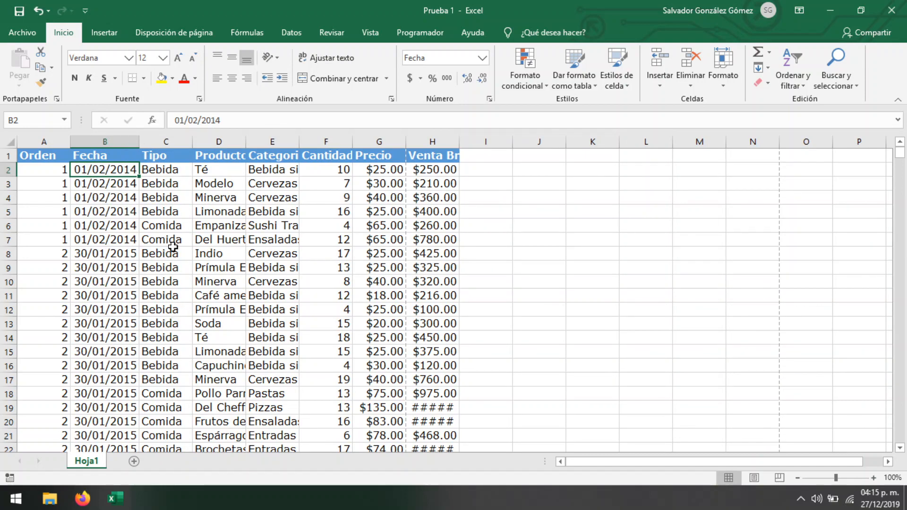
scroll(128, 348, "down", 10)
scroll(121, 345, "down", 20)
scroll(114, 348, "up", 10)
scroll(112, 350, "down", 14)
scroll(102, 347, "up", 20)
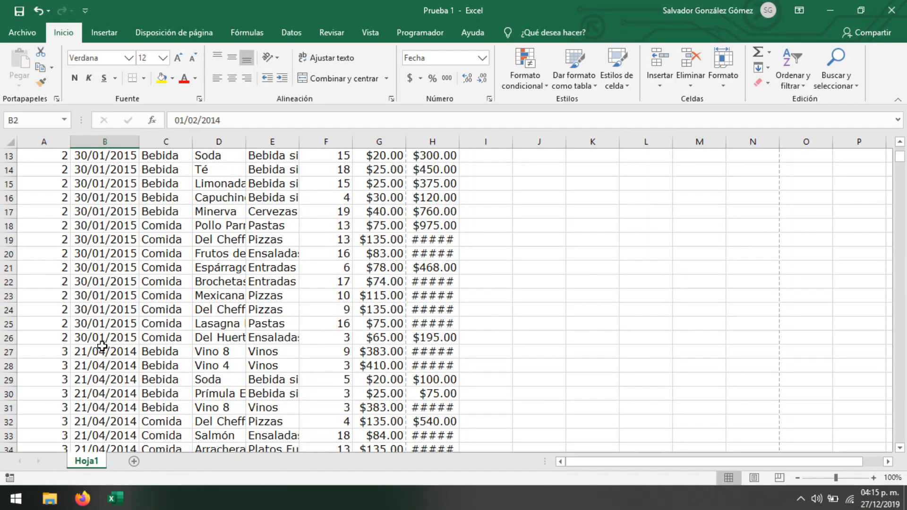
scroll(103, 347, "up", 4)
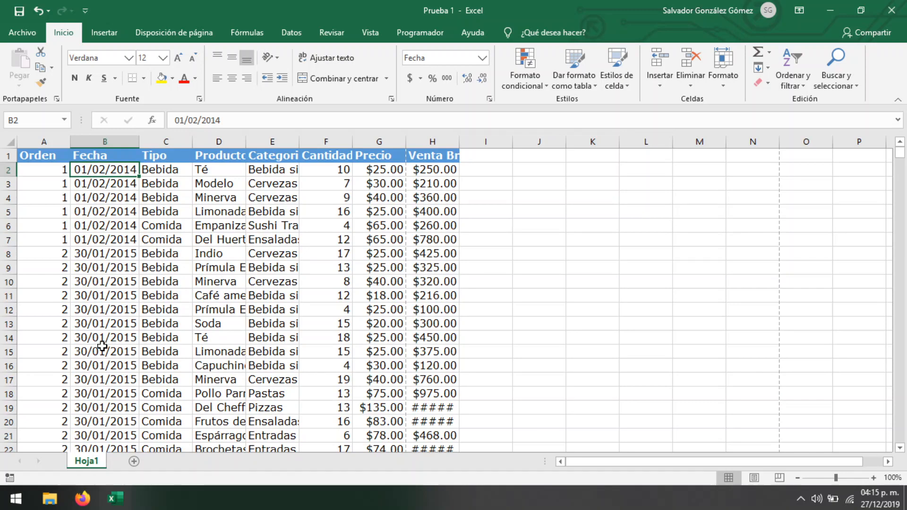
- Fit the Venta Bruta column's width to its contents and check the amounts down the list
scroll(432, 272, "down", 4)
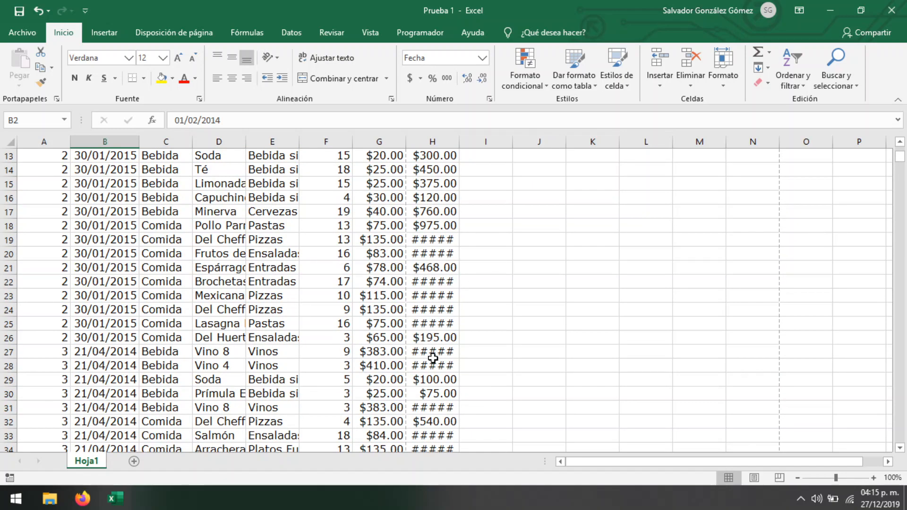
scroll(443, 310, "up", 4)
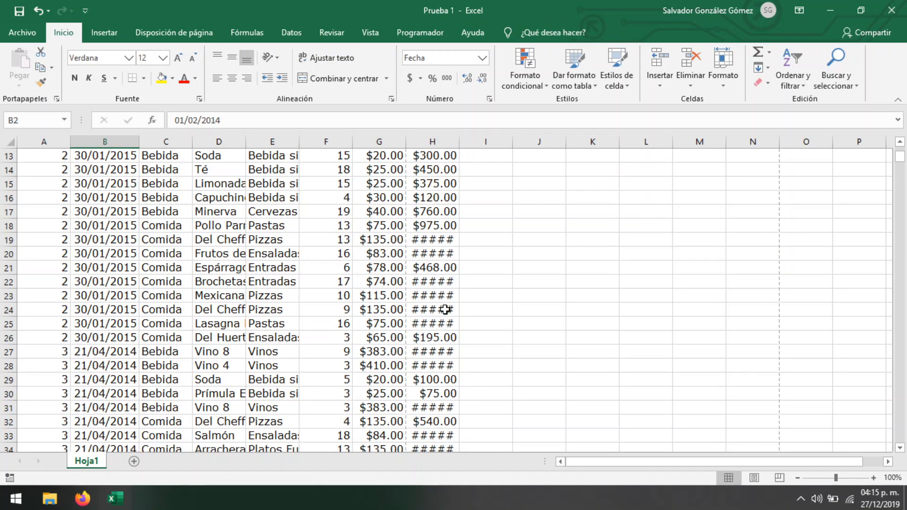
double_click(458, 144)
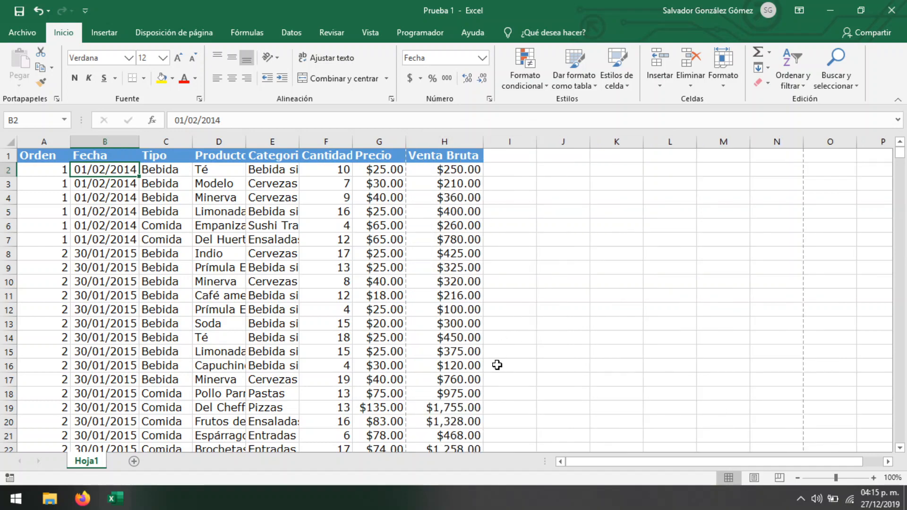
scroll(487, 378, "down", 14)
scroll(421, 380, "up", 14)
- Undo the width changes of the Fecha and Venta Bruta columns
left_click(39, 9)
left_click(39, 9)
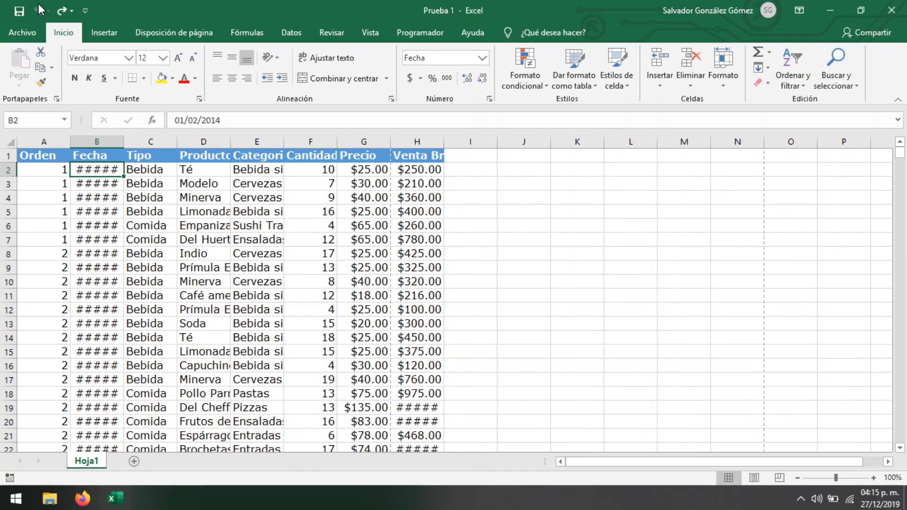
left_click(189, 252)
left_click(97, 142)
left_click(419, 142)
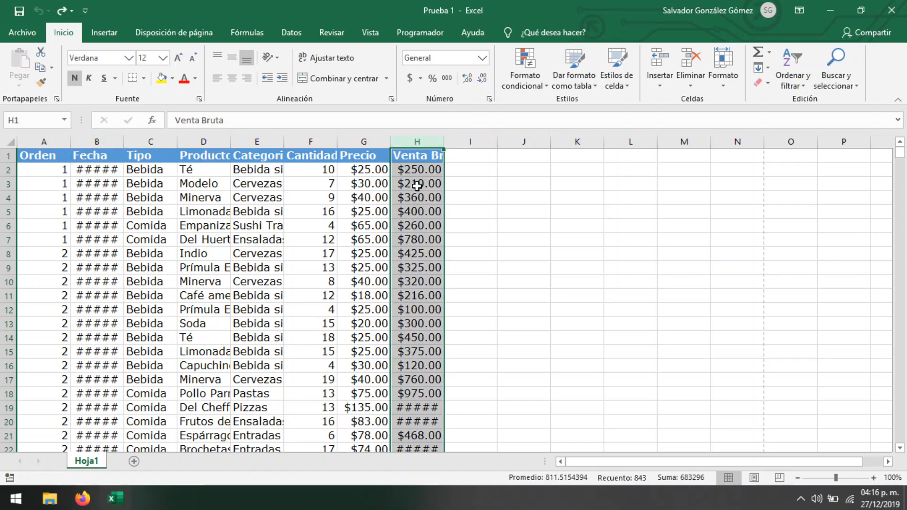
left_click(257, 142)
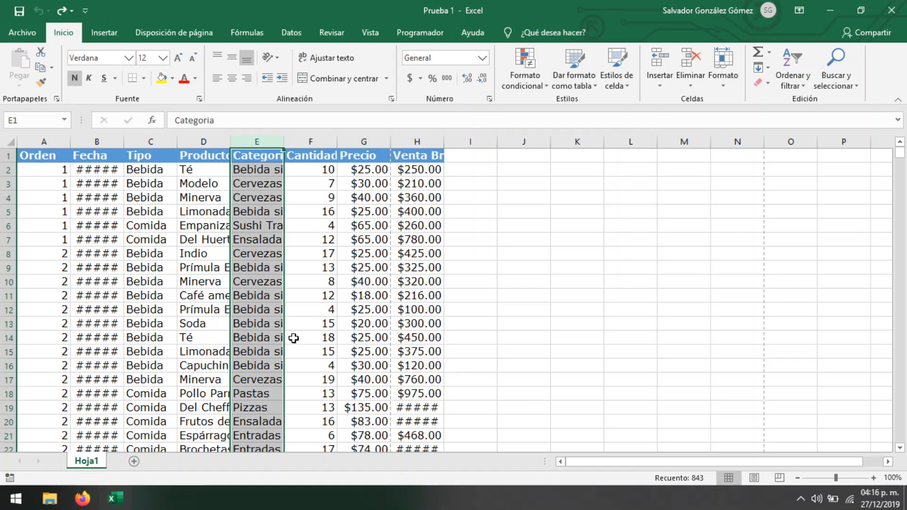
left_click(98, 185)
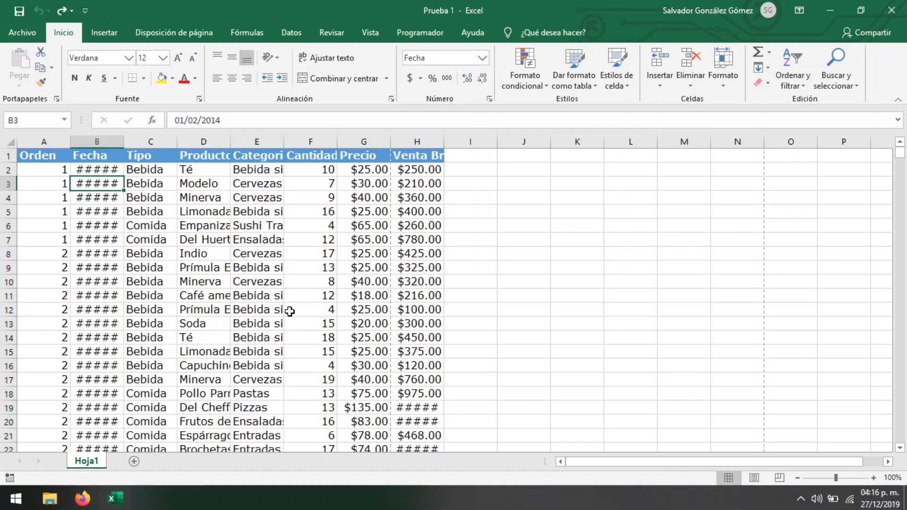
left_click(263, 139)
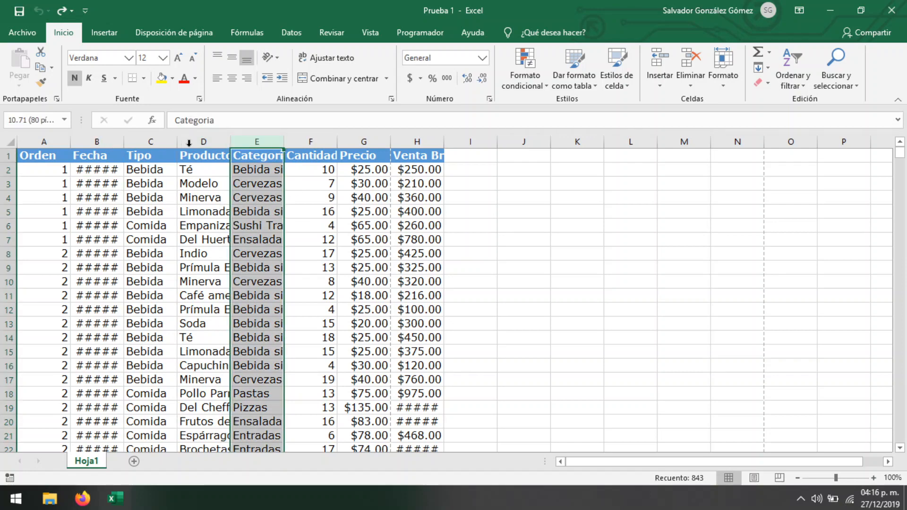
left_click(194, 138)
left_click(255, 138)
left_click(208, 138)
left_click(264, 139)
left_click(328, 137)
left_click(378, 152)
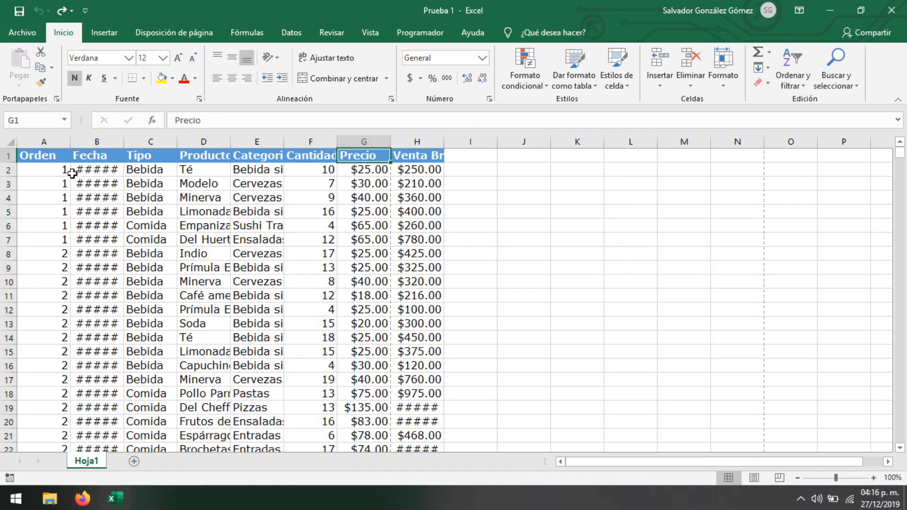
left_click_drag(38, 138, 416, 141)
left_click(66, 255)
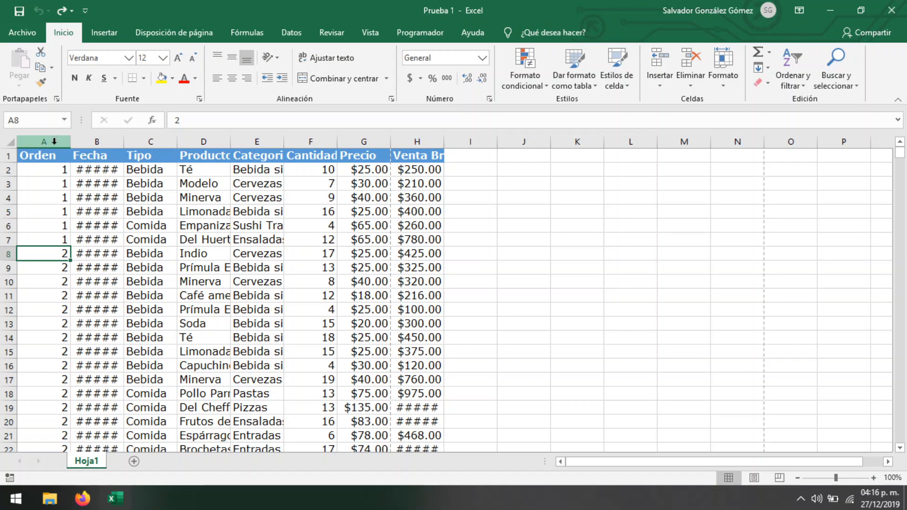
- Fit the widths of all columns from Orden to Venta Bruta (A to H) to their contents at once and check the data
left_click(54, 144)
left_click_drag(54, 143, 420, 130)
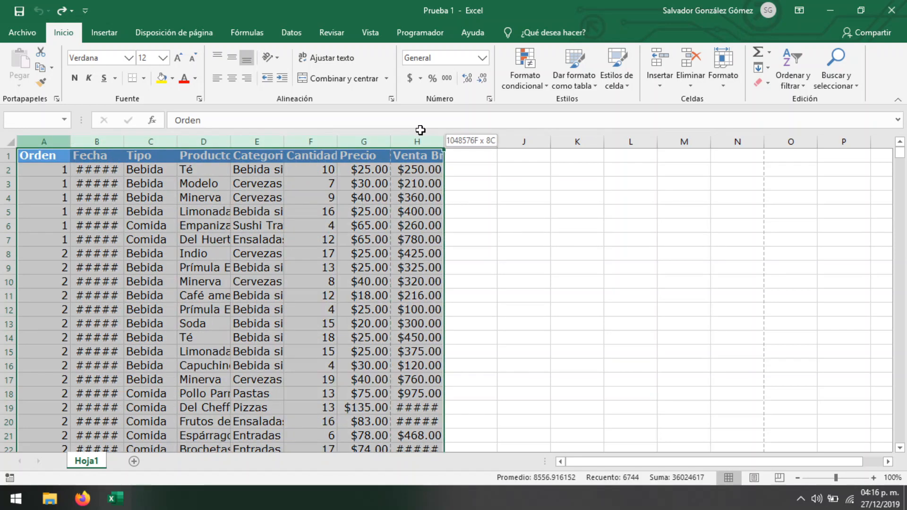
left_click_drag(420, 130, 420, 126)
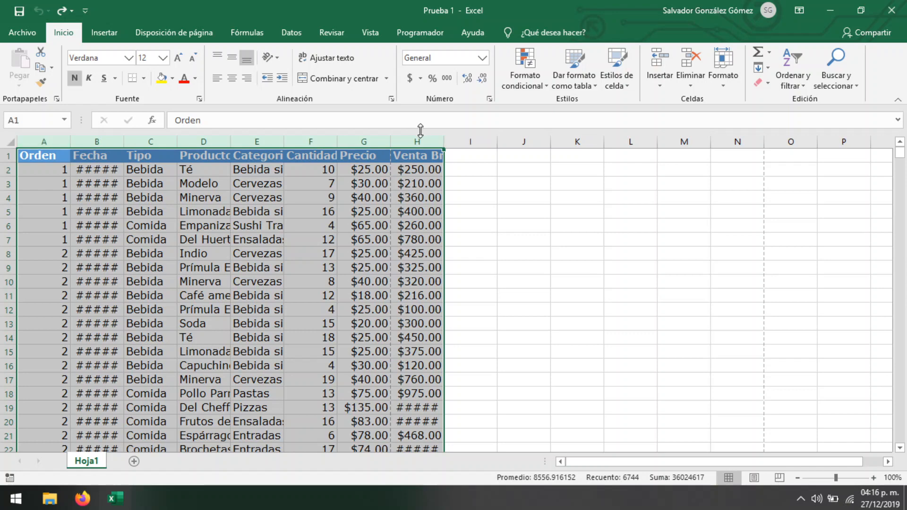
double_click(176, 141)
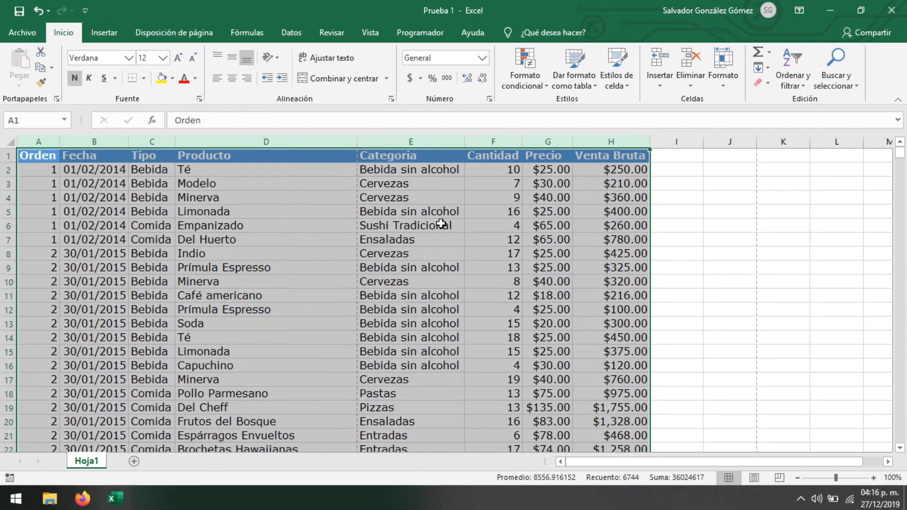
scroll(376, 290, "down", 5)
scroll(376, 290, "up", 5)
scroll(375, 290, "down", 3)
scroll(377, 290, "up", 3)
scroll(377, 290, "down", 5)
scroll(359, 304, "up", 5)
- Maximize the Prueba 1 workbook window
right_click(309, 138)
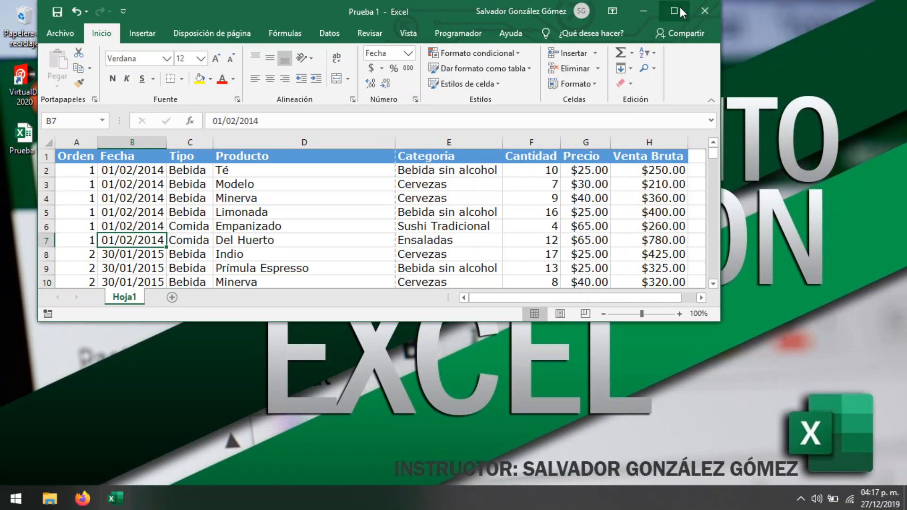
left_click(674, 10)
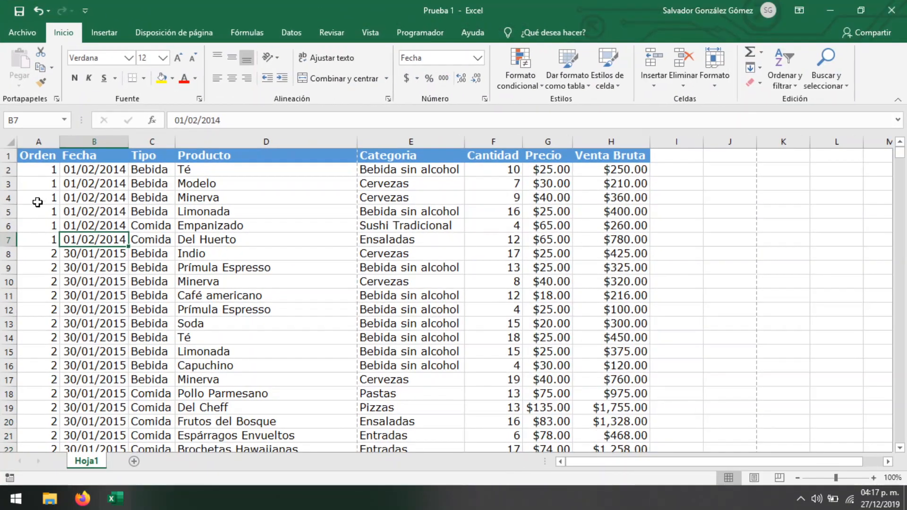
- Set one uniform, wider column width for all columns from Orden to Venta Bruta (A to H)
left_click_drag(37, 142, 617, 142)
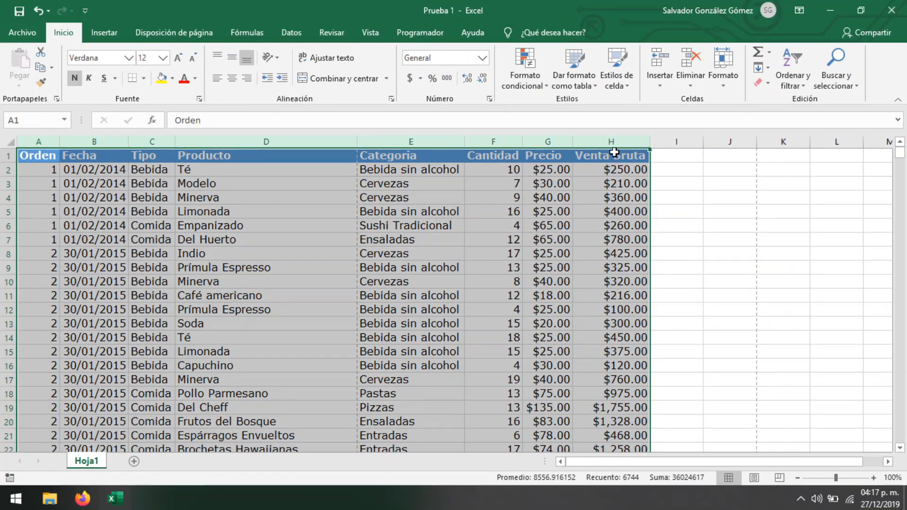
right_click(593, 148)
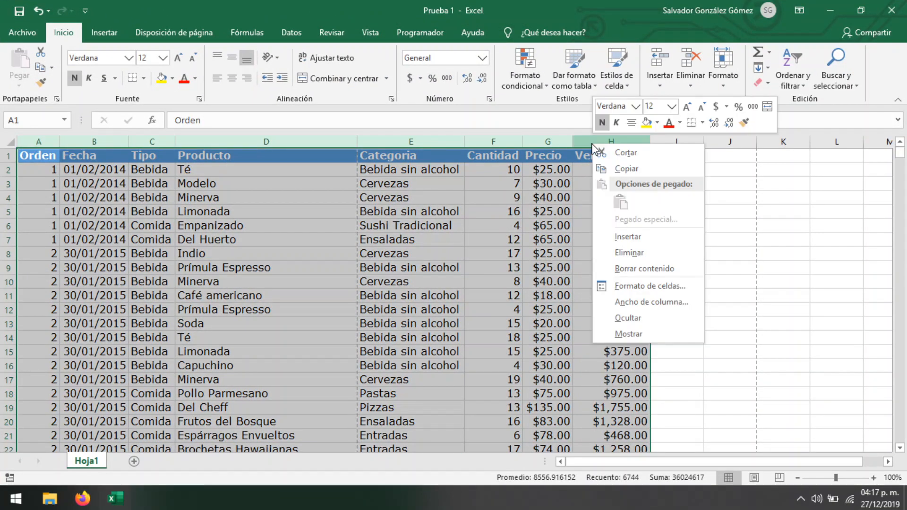
left_click(657, 302)
left_click(709, 271)
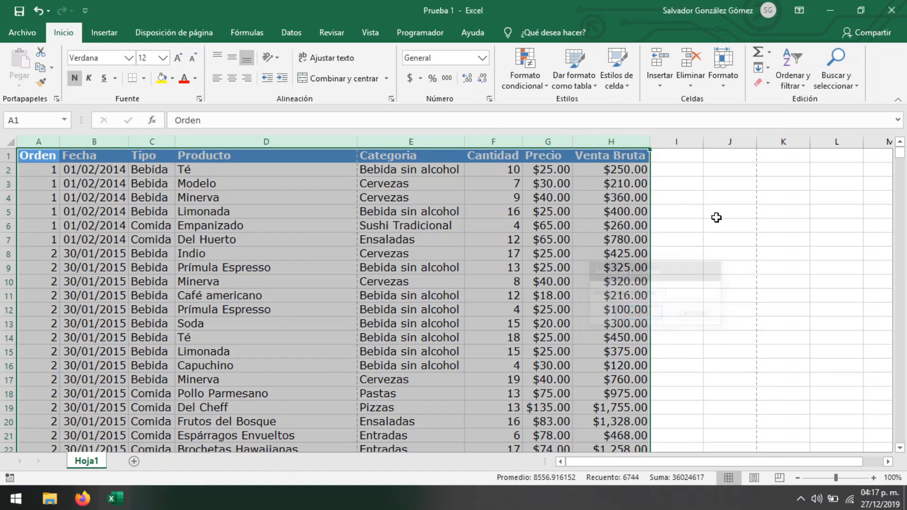
left_click(723, 65)
left_click(764, 149)
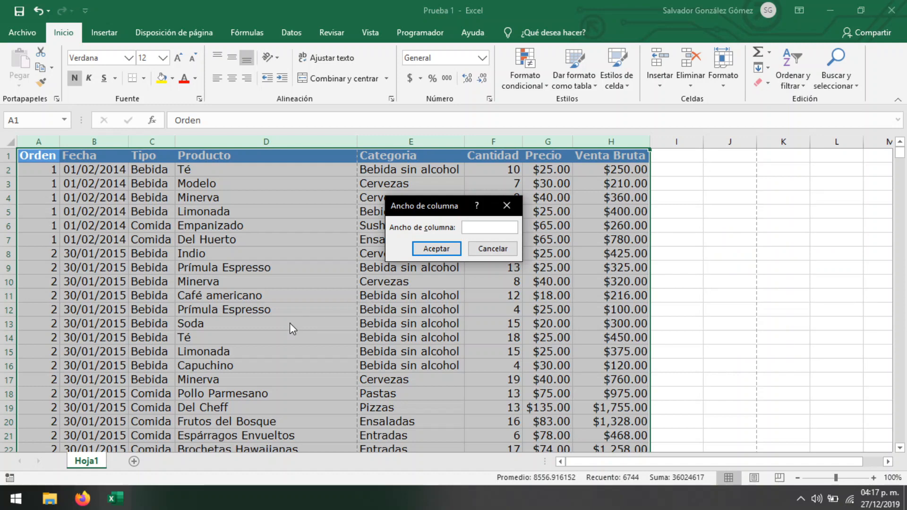
key("Return")
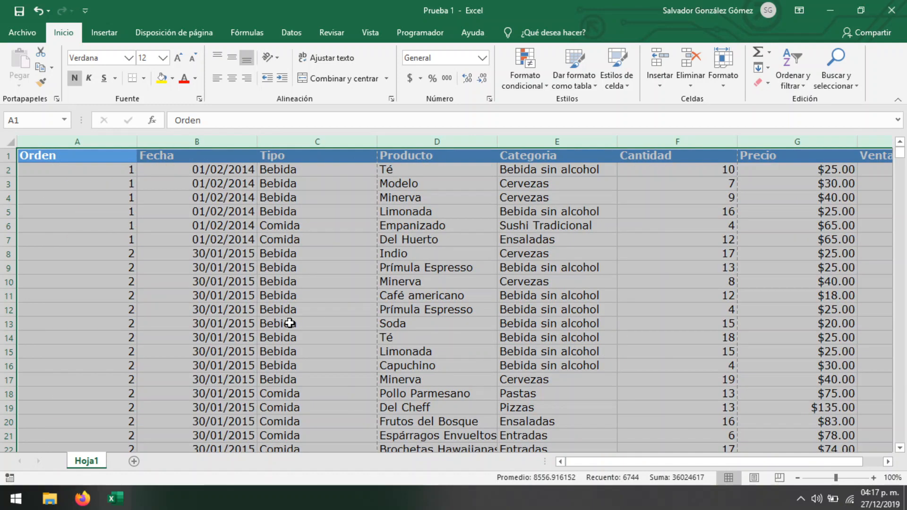
- Set the column width of columns A to H to 20
right_click(436, 141)
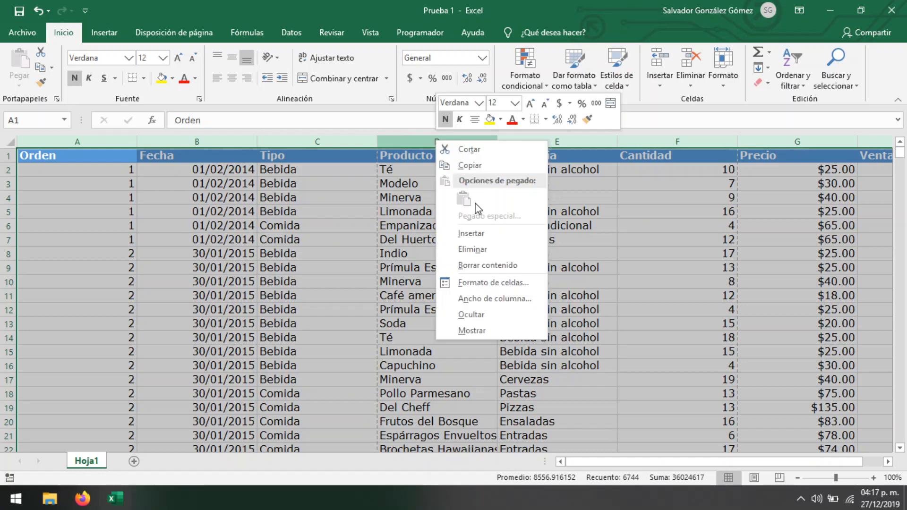
left_click(722, 66)
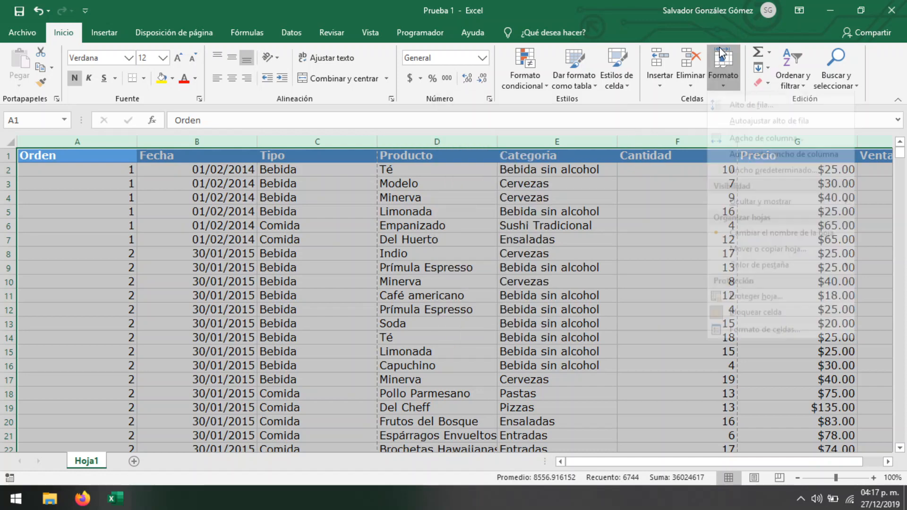
left_click(745, 148)
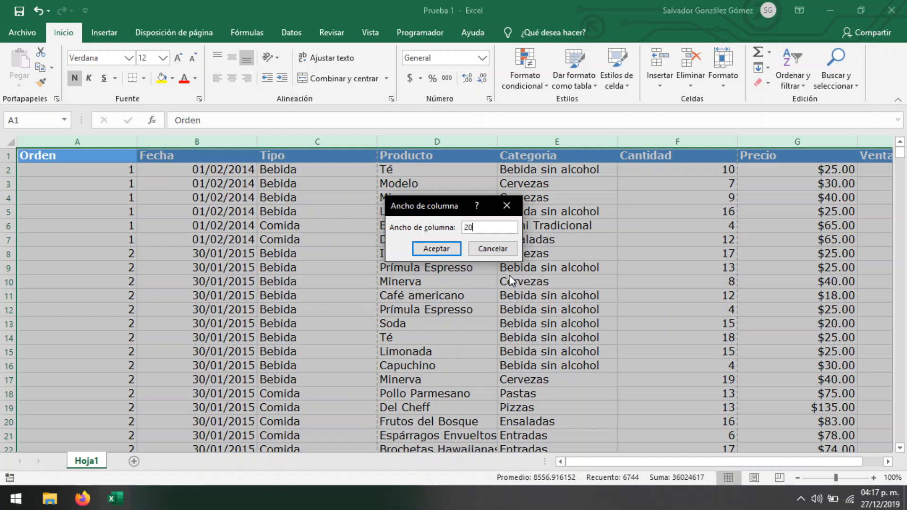
key("Return")
left_click(456, 340)
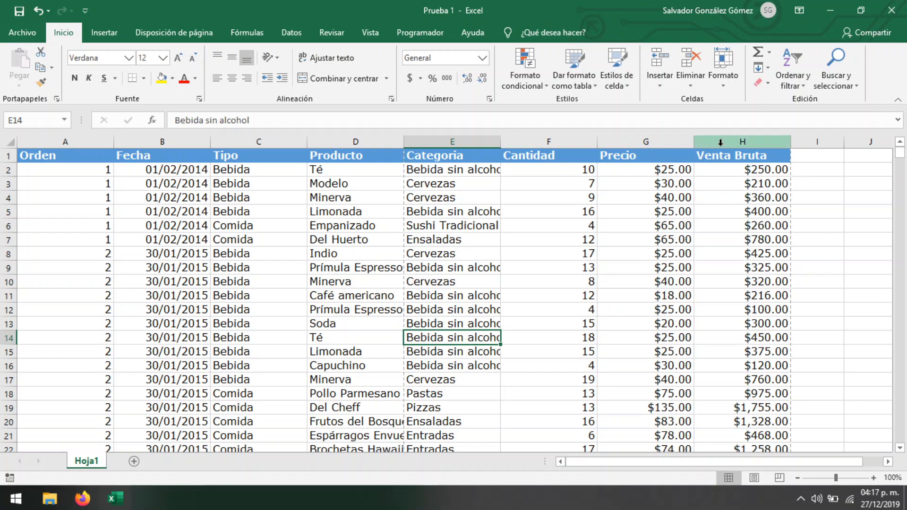
left_click(646, 141)
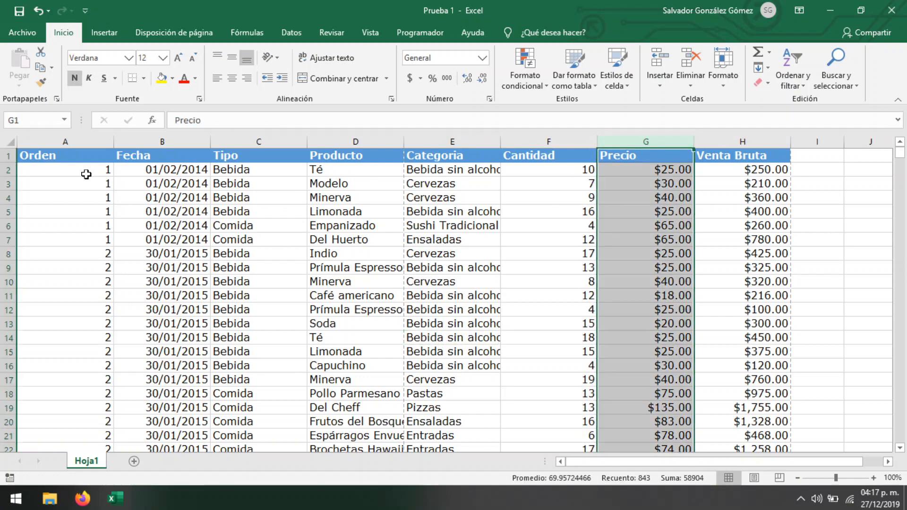
left_click_drag(77, 143, 745, 106)
left_click(604, 299)
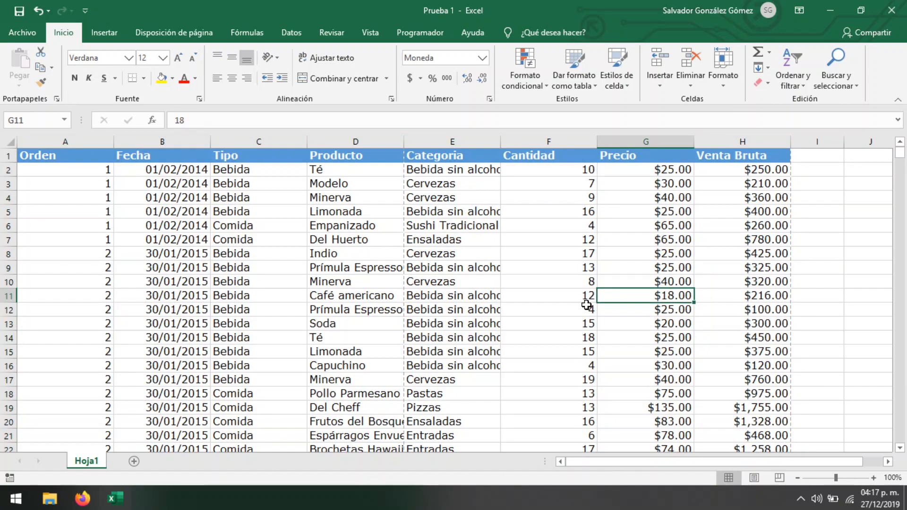
left_click_drag(81, 143, 73, 218)
left_click(327, 244)
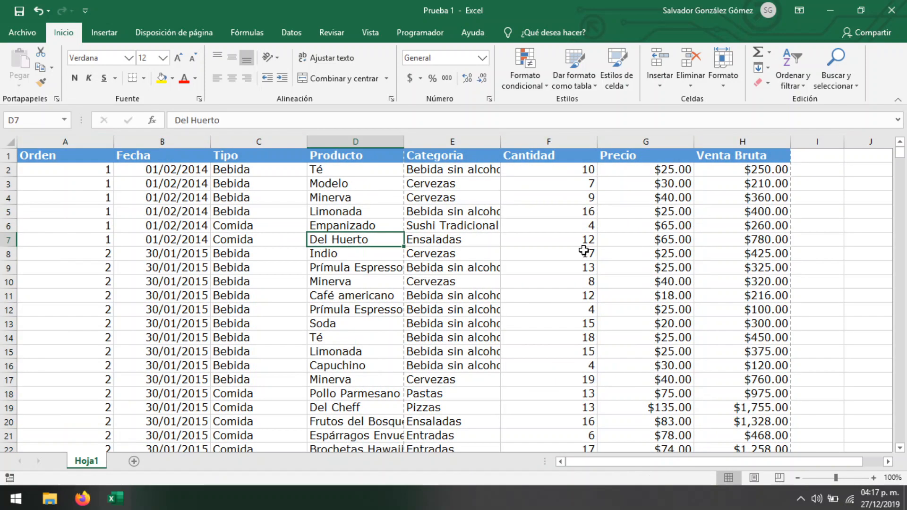
left_click(426, 252)
- Select the whole sales table and autofit its column widths to their contents
left_click(96, 160)
key("ctrl+a")
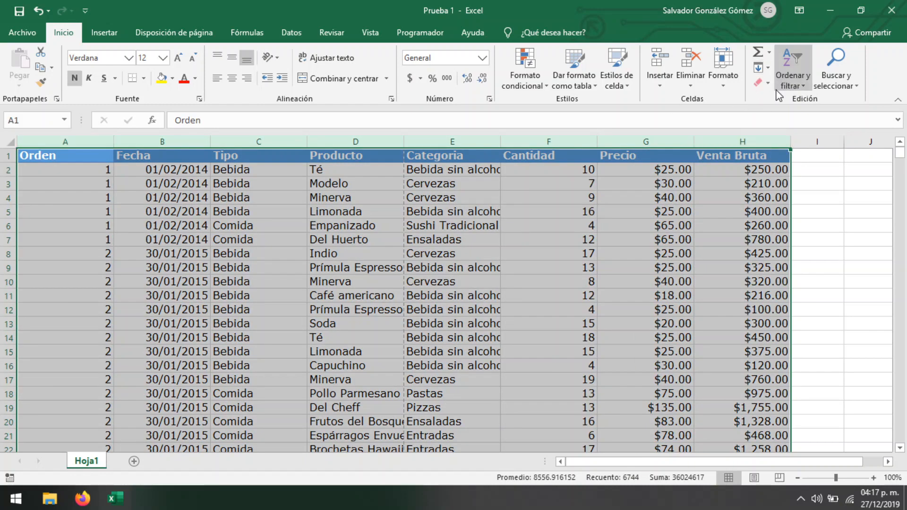
left_click(727, 70)
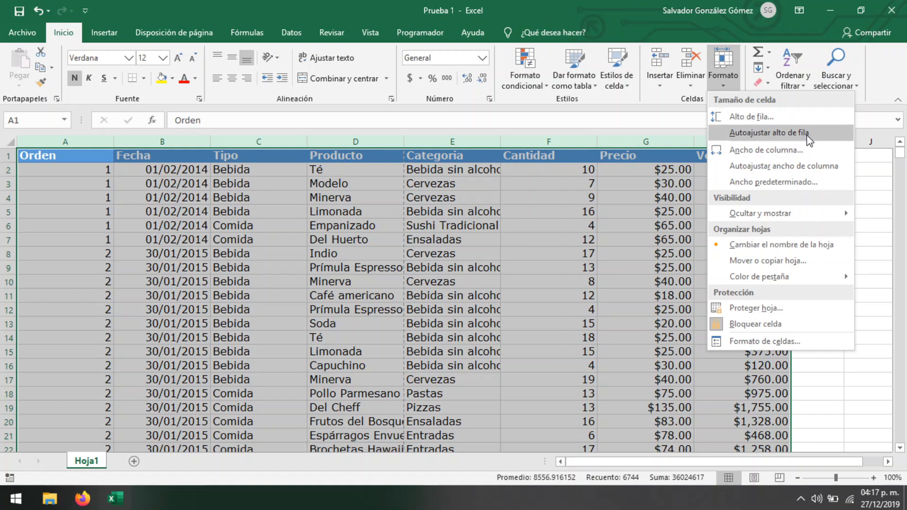
left_click(824, 174)
left_click(393, 293)
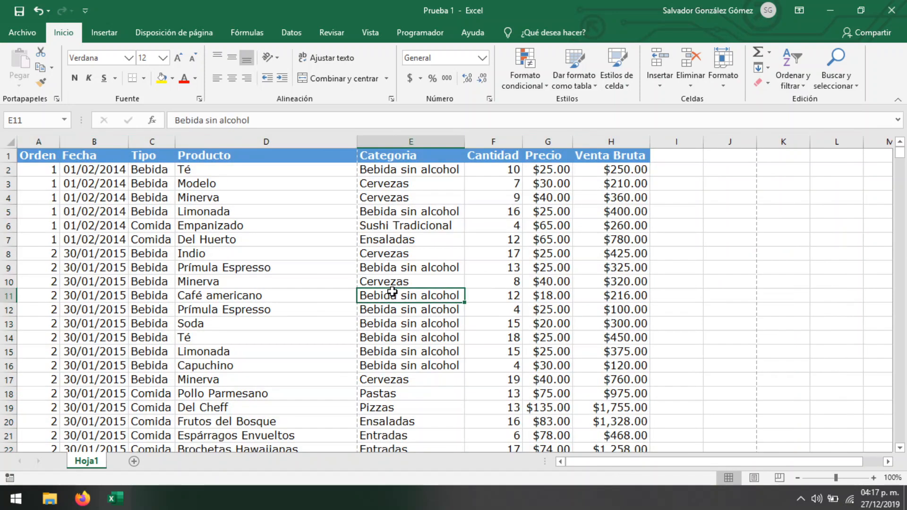
left_click(318, 340)
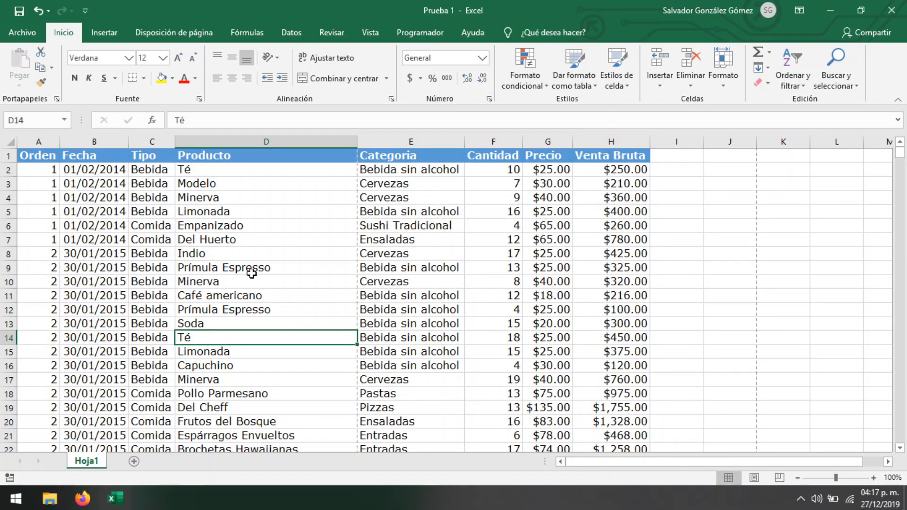
left_click_drag(39, 142, 492, 157)
left_click(482, 242)
left_click(176, 241)
left_click(74, 281)
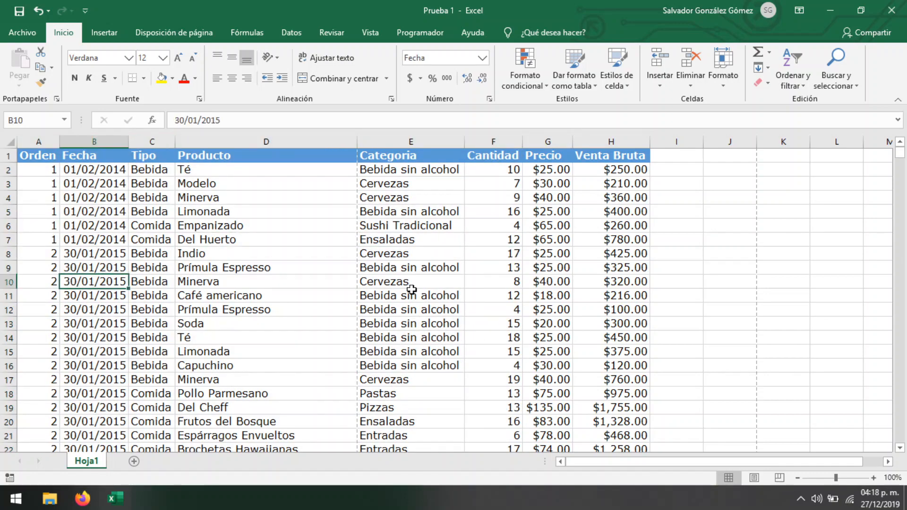
- Look down the Producto column for long names such as Pasta de Tomate Deshidratado in D311 and check that they fit
scroll(336, 316, "down", 15)
scroll(340, 324, "down", 7)
scroll(339, 324, "up", 20)
scroll(339, 324, "down", 3)
scroll(339, 324, "up", 3)
scroll(240, 386, "down", 20)
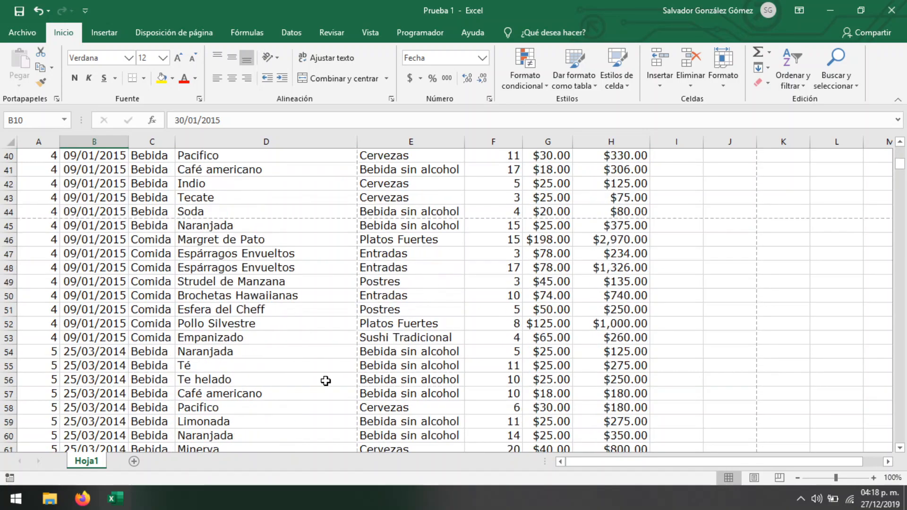
scroll(322, 380, "down", 17)
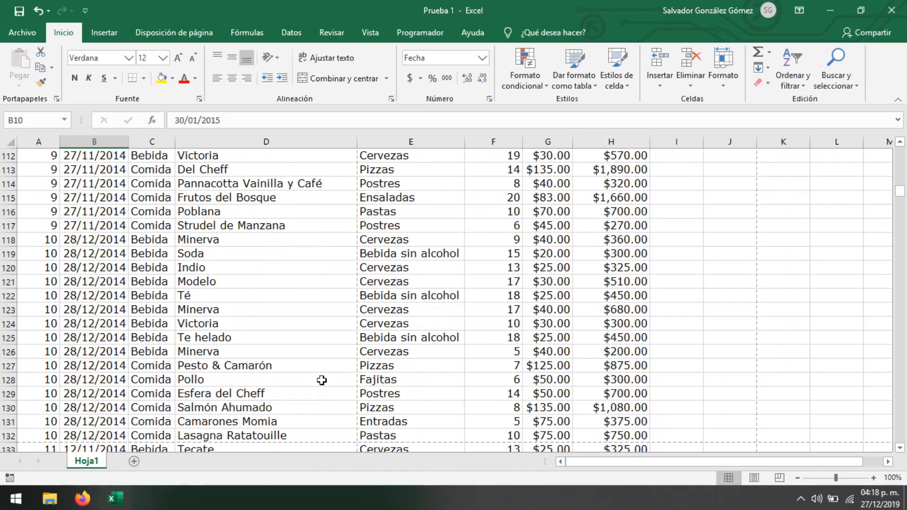
scroll(322, 380, "down", 20)
scroll(320, 378, "down", 18)
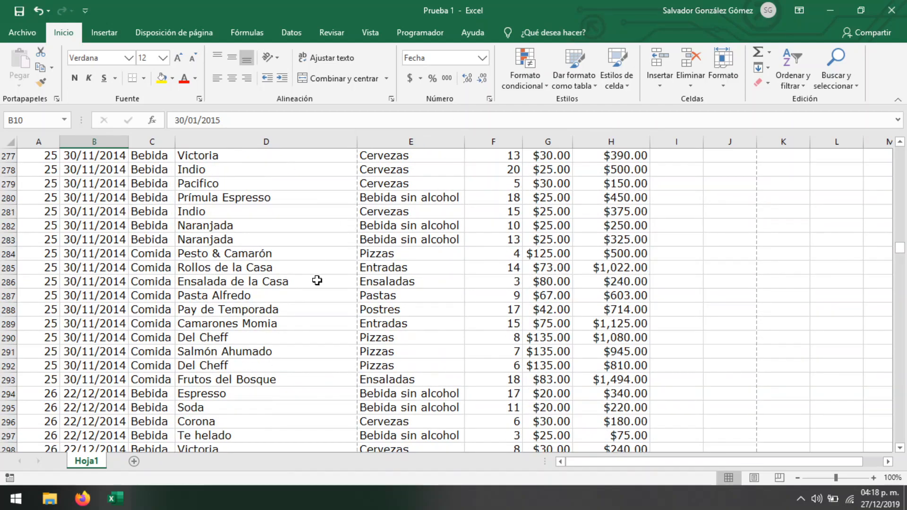
scroll(317, 280, "down", 8)
scroll(328, 328, "down", 1)
scroll(334, 297, "up", 1)
left_click(334, 296)
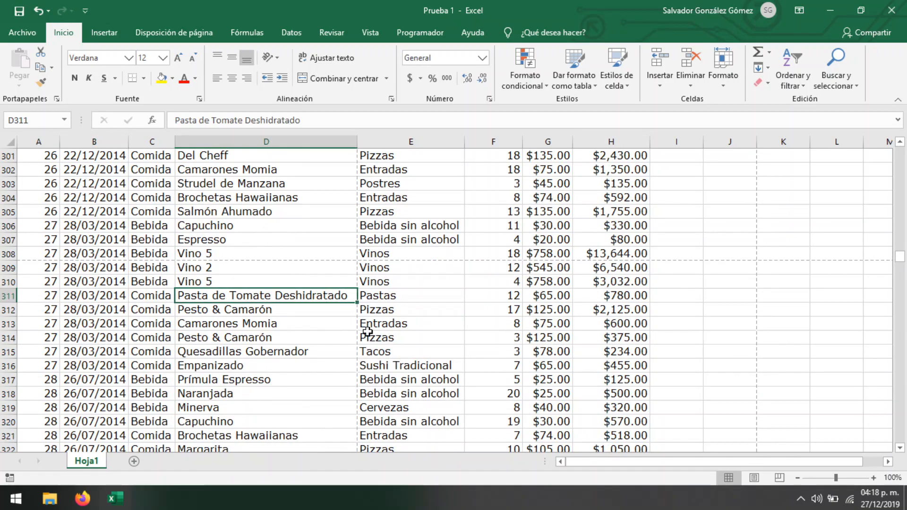
- Check the fit of Tártara de atún/salmón Frescto in D383 and return to the start of the sales list
scroll(339, 368, "down", 20)
left_click(335, 296)
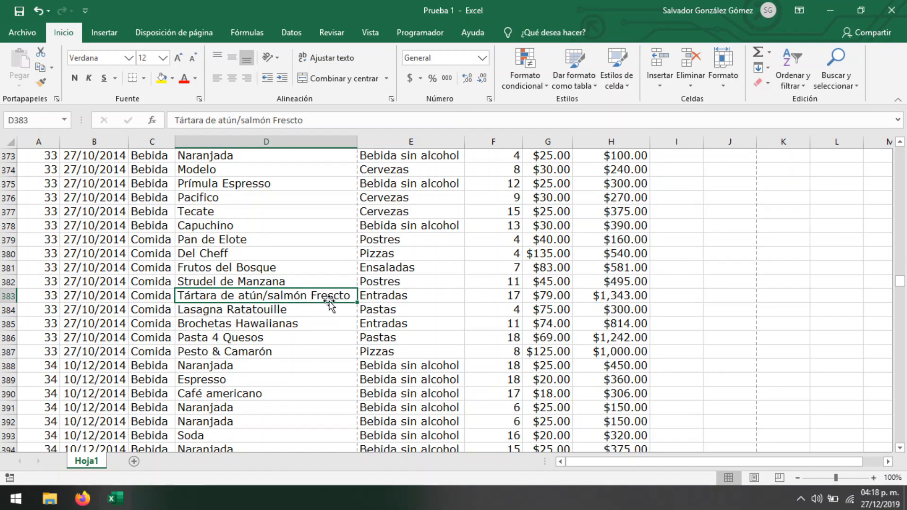
scroll(330, 302, "down", 5)
scroll(329, 302, "up", 19)
scroll(329, 302, "up", 20)
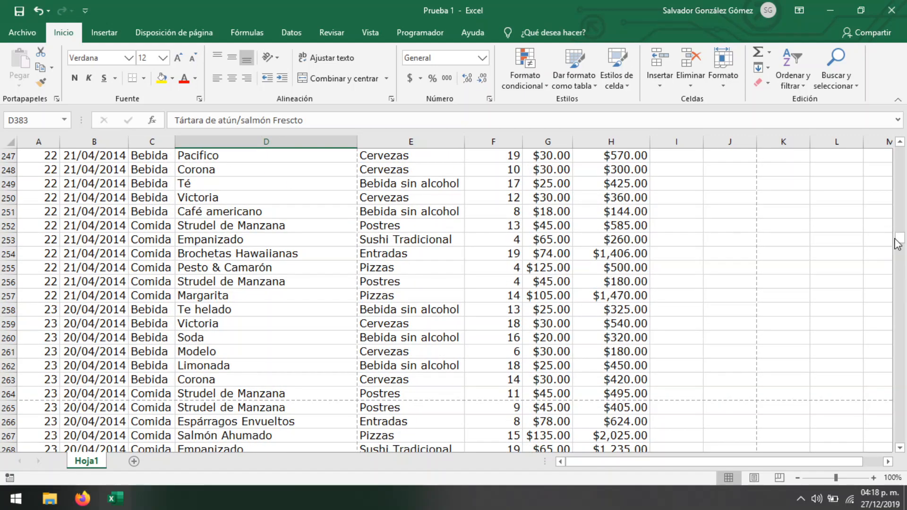
left_click_drag(898, 245, 883, 102)
left_click(203, 284)
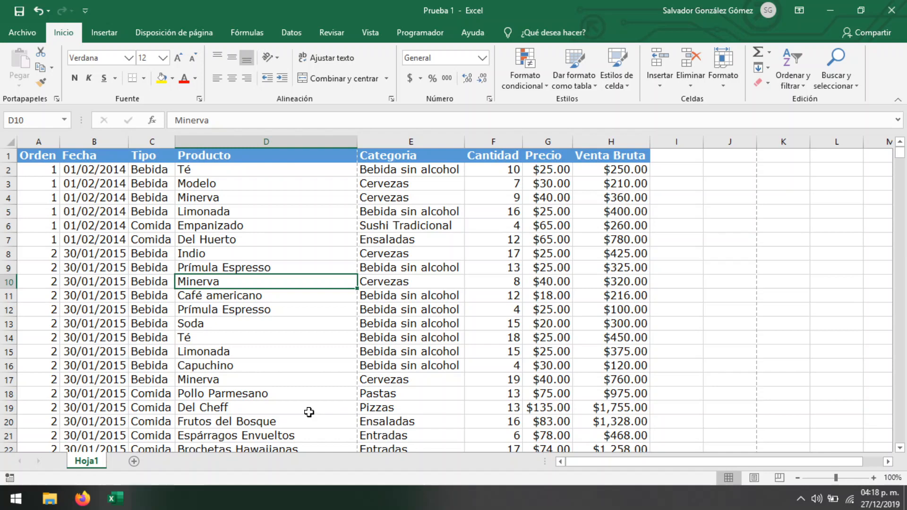
- Hide the Producto column (D)
left_click(306, 136)
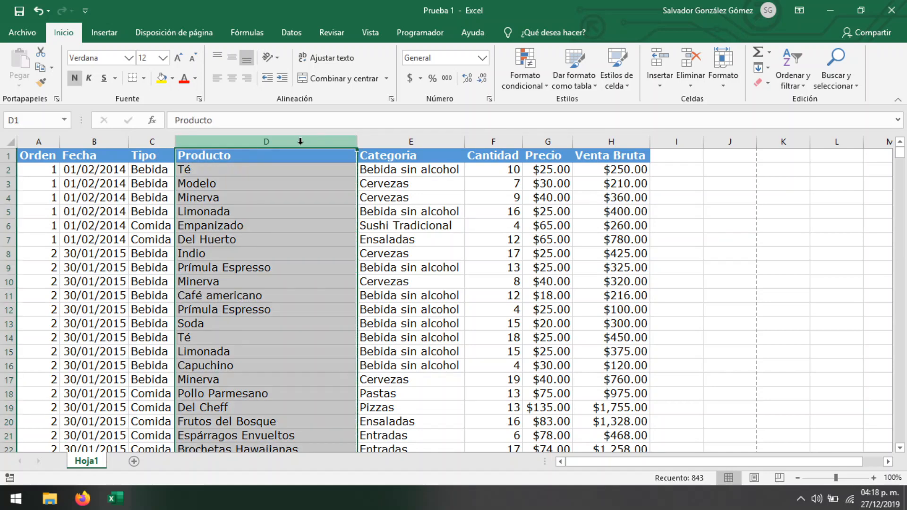
right_click(300, 140)
key("Escape")
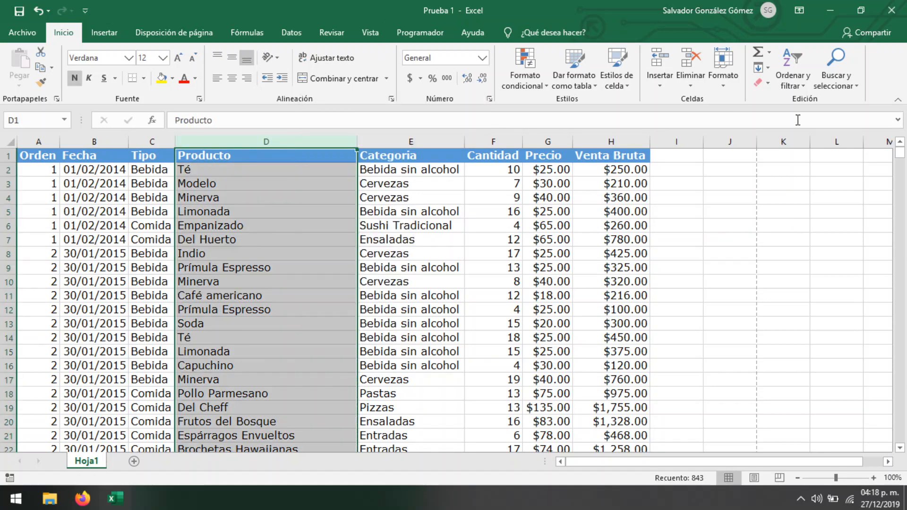
left_click(732, 74)
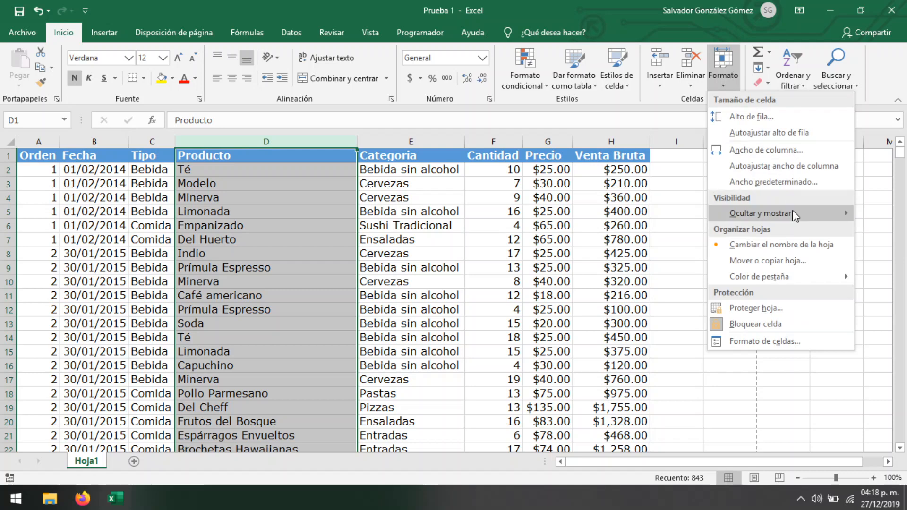
mouse_move(794, 214)
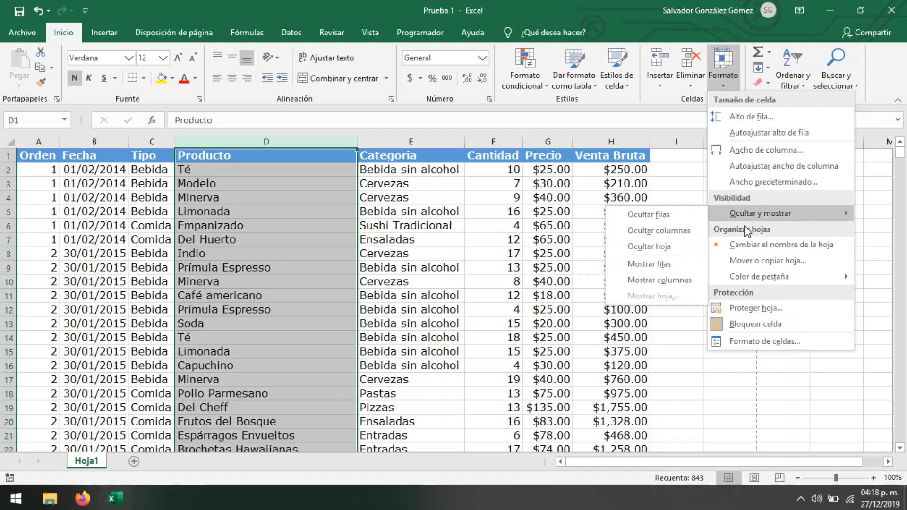
left_click(411, 2)
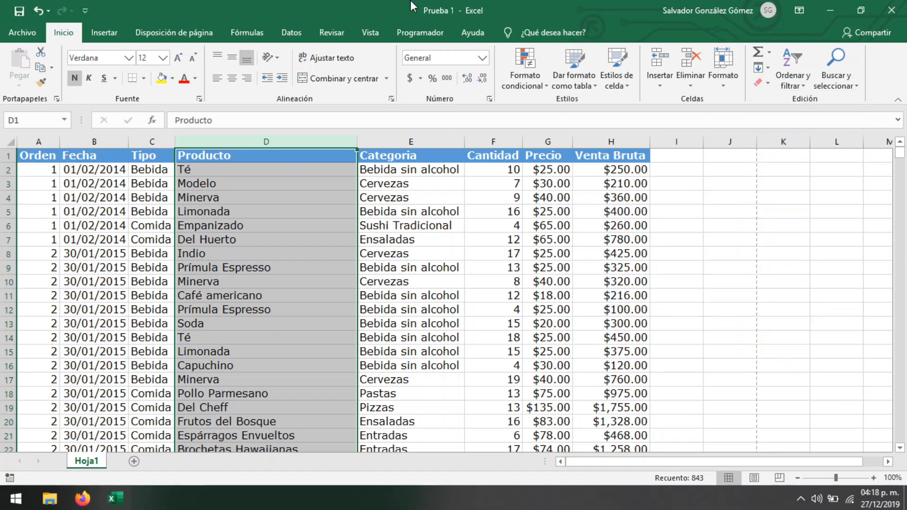
right_click(293, 143)
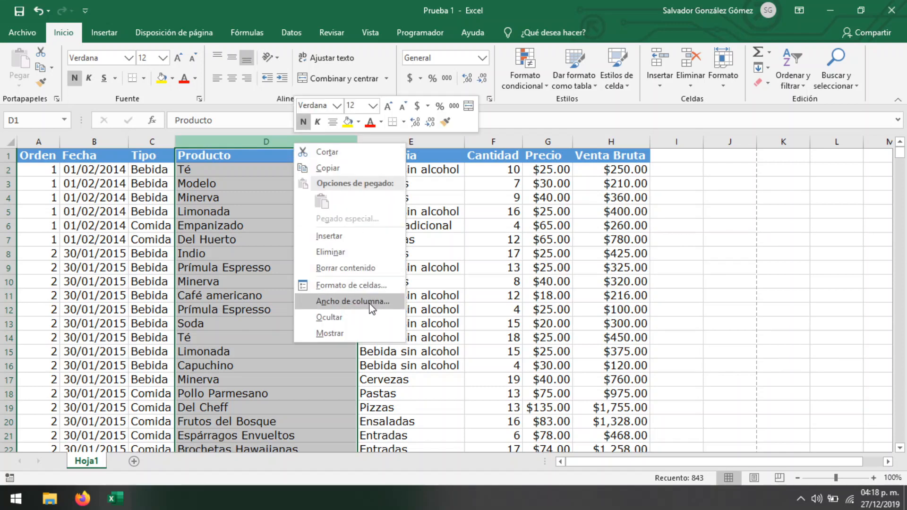
left_click(368, 317)
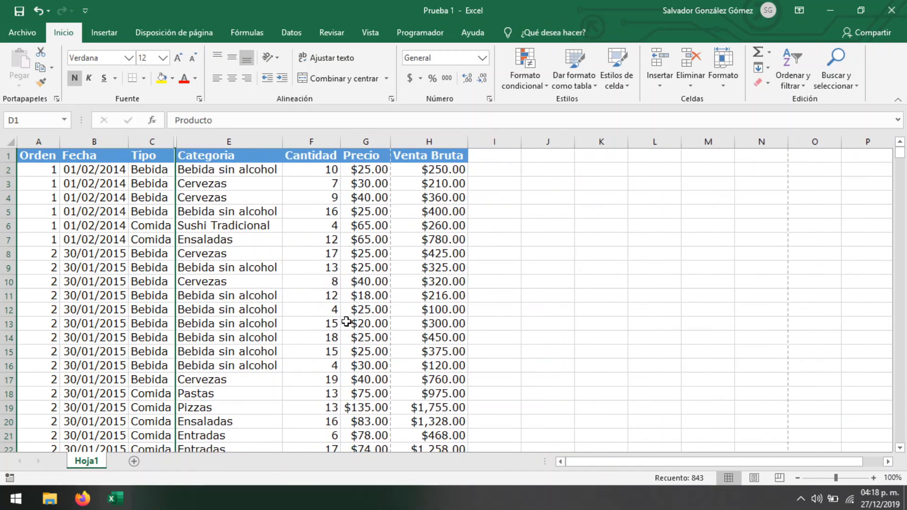
left_click(344, 321)
left_click(709, 322)
left_click(724, 362)
left_click(303, 350)
left_click(78, 282)
left_click(216, 284)
left_click(456, 282)
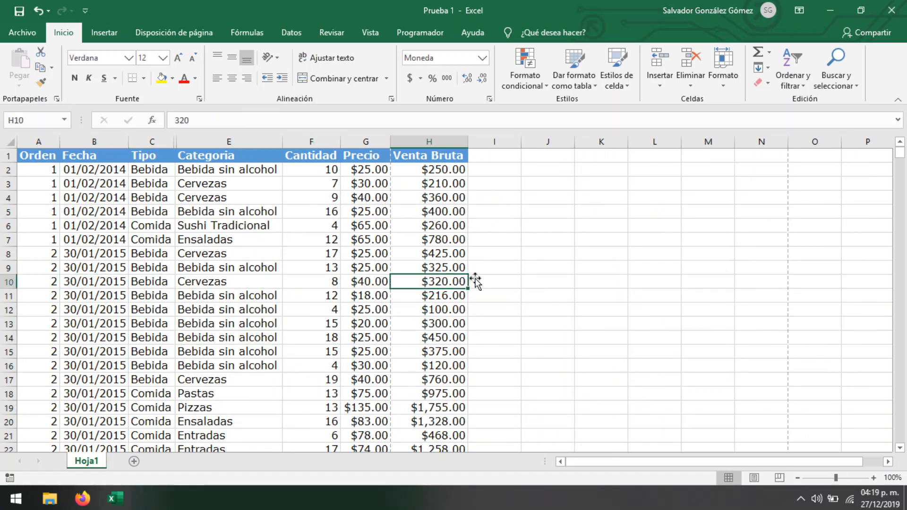
- Unhide the Producto column from the boundary between columns C and E and undo that change
left_click(707, 254)
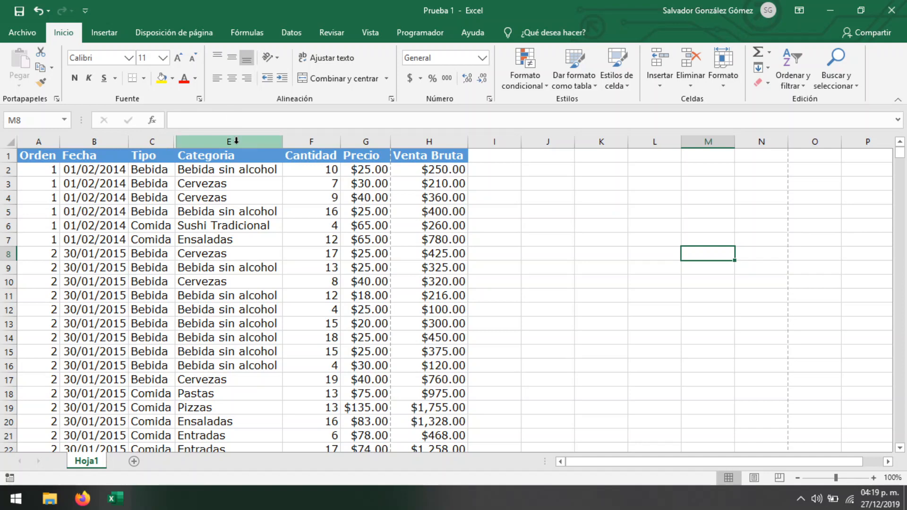
double_click(177, 144)
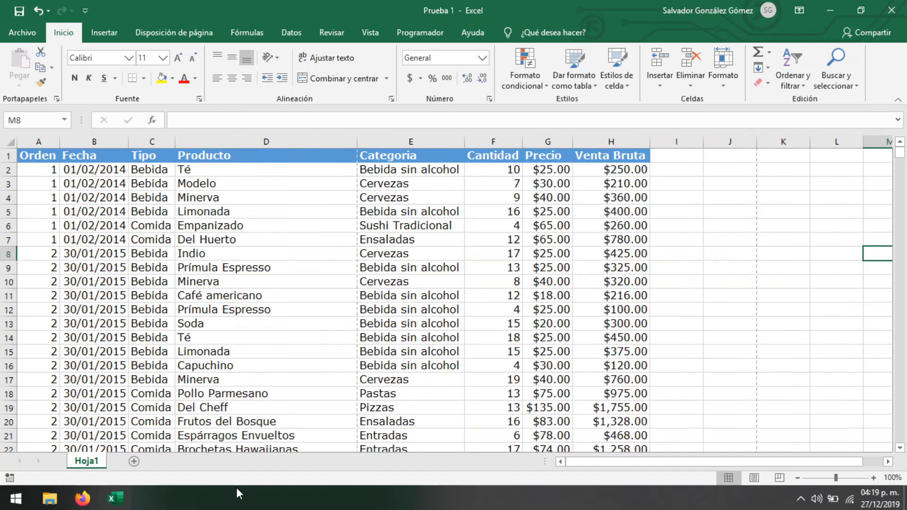
left_click(37, 11)
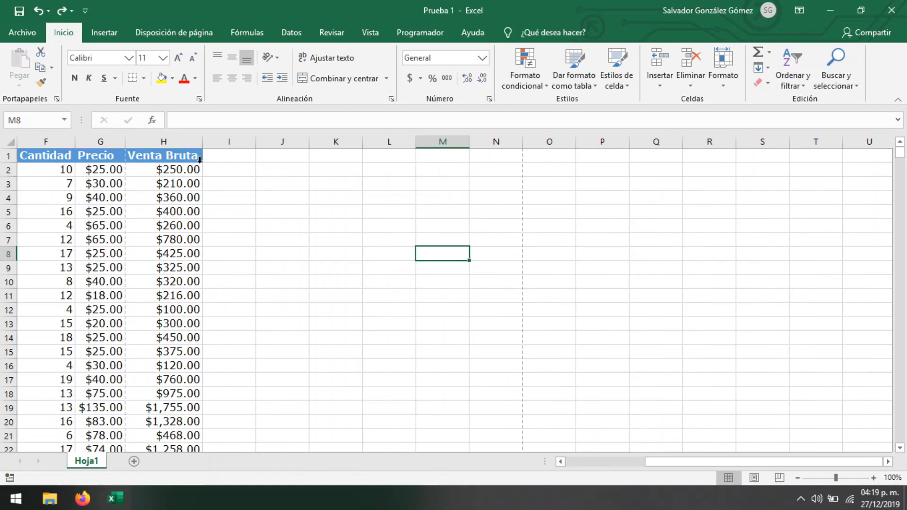
- Unhide the Producto column (D) by selecting the neighbouring columns C through E and showing what is hidden between them
left_click_drag(661, 461, 582, 461)
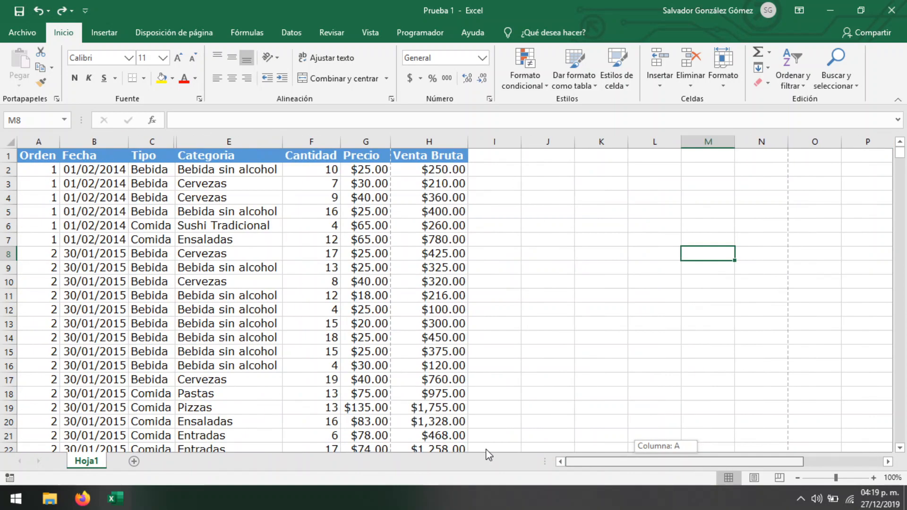
left_click(279, 268)
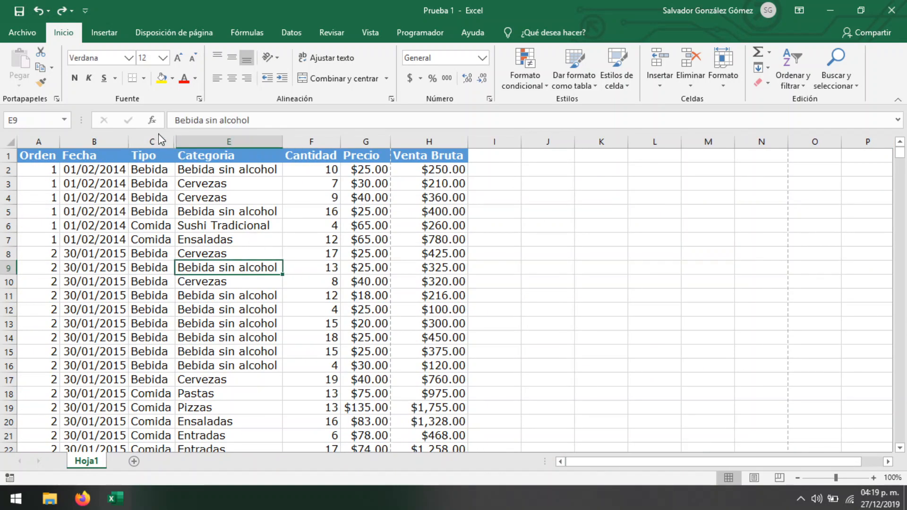
left_click_drag(141, 141, 248, 138)
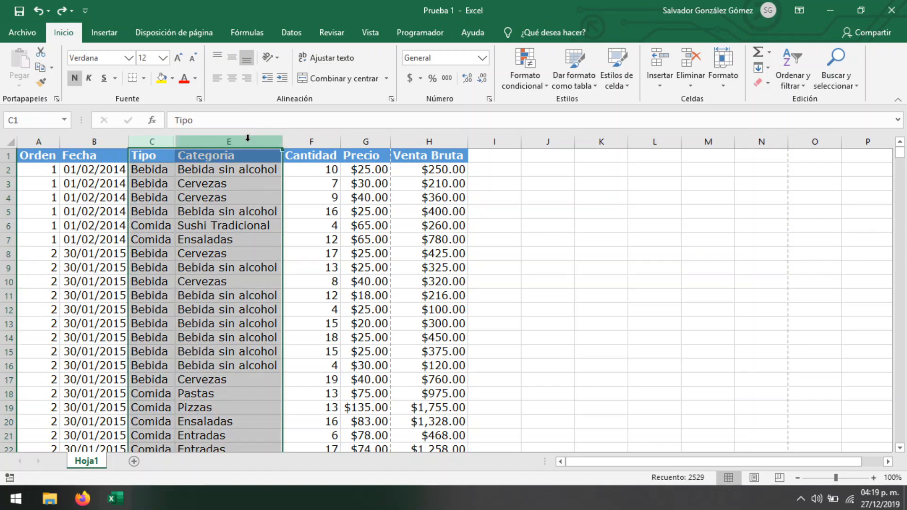
left_click_drag(149, 140, 228, 140)
right_click(229, 143)
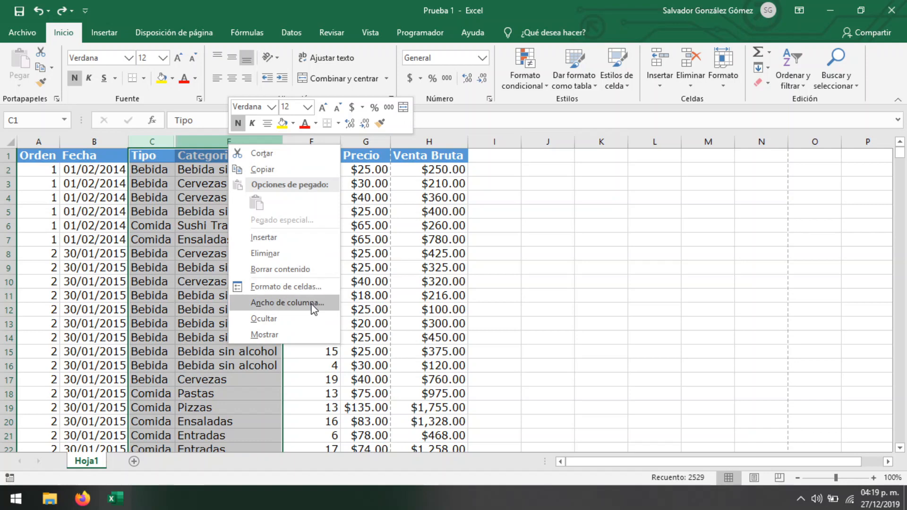
left_click(290, 336)
left_click(418, 352)
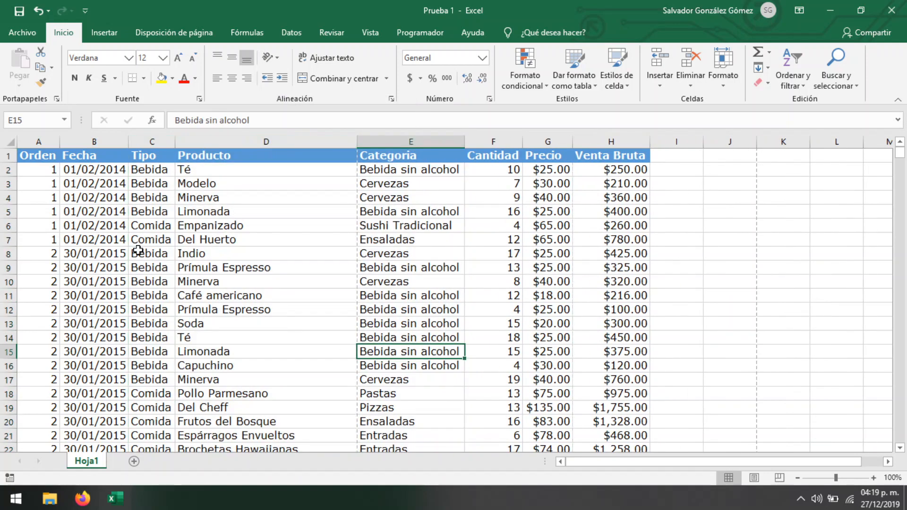
- Hide columns B through E (Fecha to Categoria) together and look over the remaining columns of the sales list
left_click_drag(255, 142, 447, 157)
left_click(208, 240)
left_click_drag(97, 142, 414, 142)
right_click(415, 140)
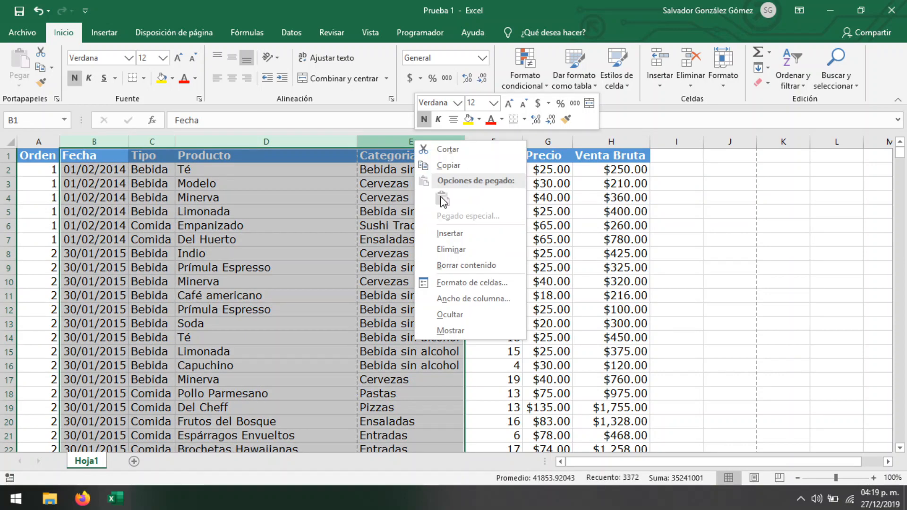
left_click(463, 322)
left_click(142, 263)
left_click(156, 352)
scroll(165, 373, "down", 5)
scroll(166, 374, "up", 5)
scroll(166, 373, "down", 15)
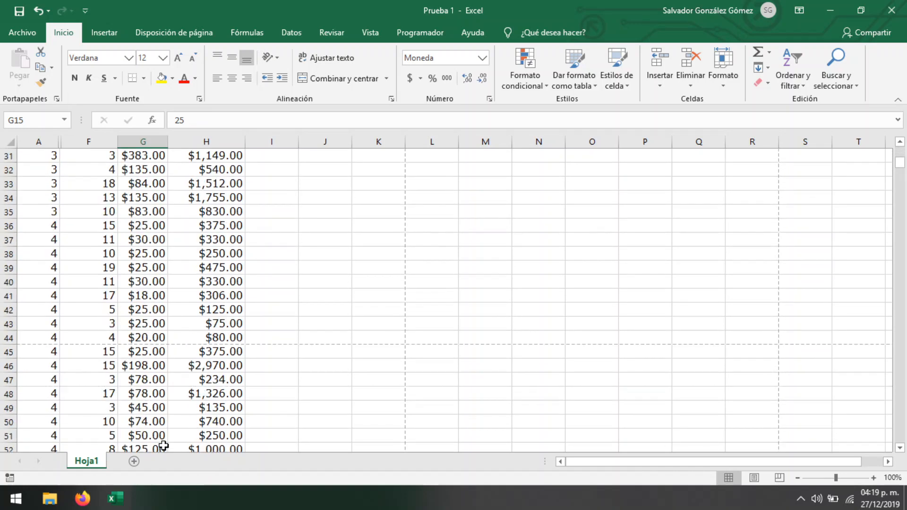
scroll(167, 445, "up", 15)
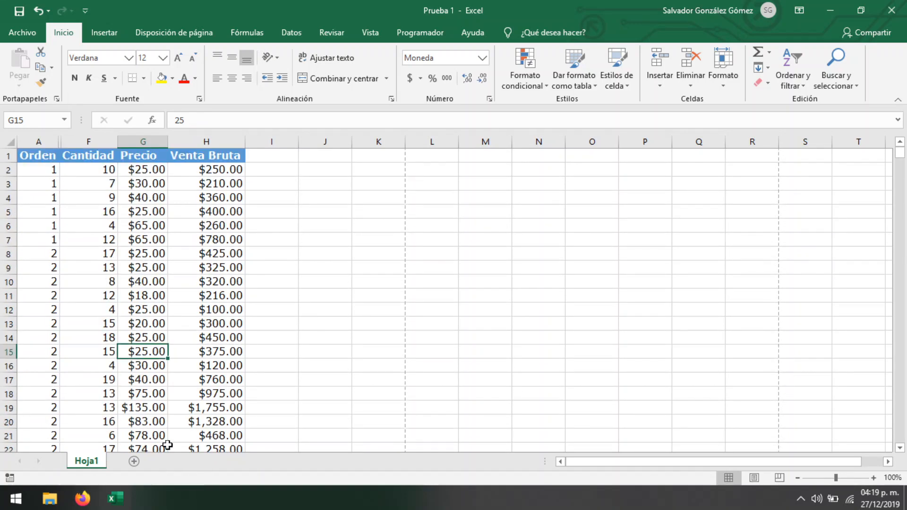
- Show the hidden columns B through E again by selecting columns G back to A and unhiding within that range
left_click_drag(143, 139, 42, 138)
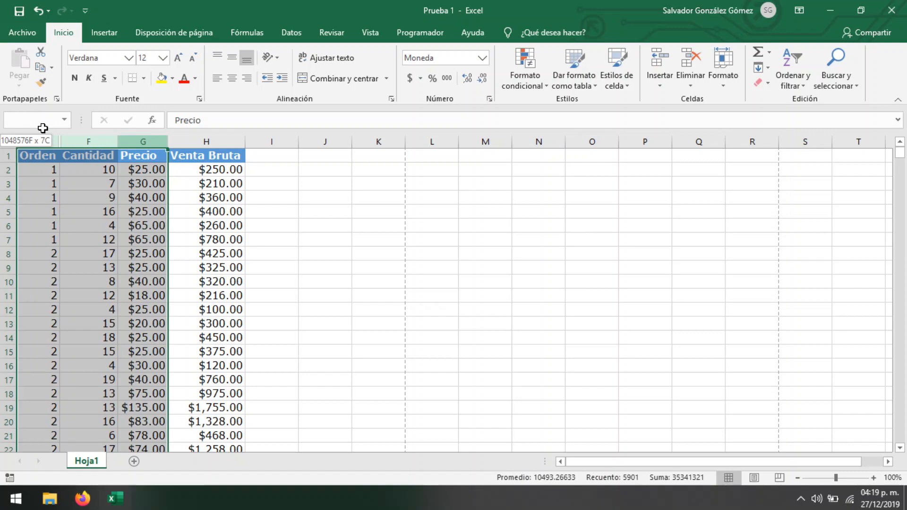
right_click(83, 143)
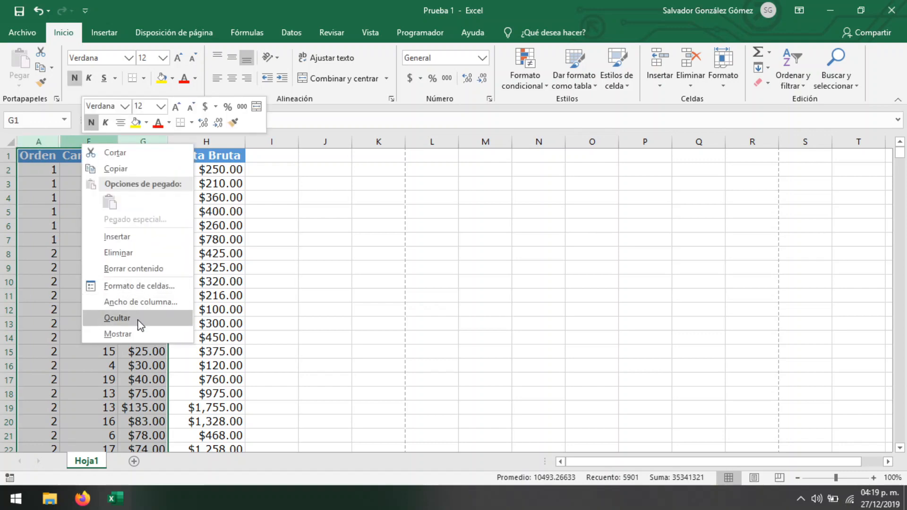
left_click(140, 334)
left_click(206, 295)
left_click(158, 239)
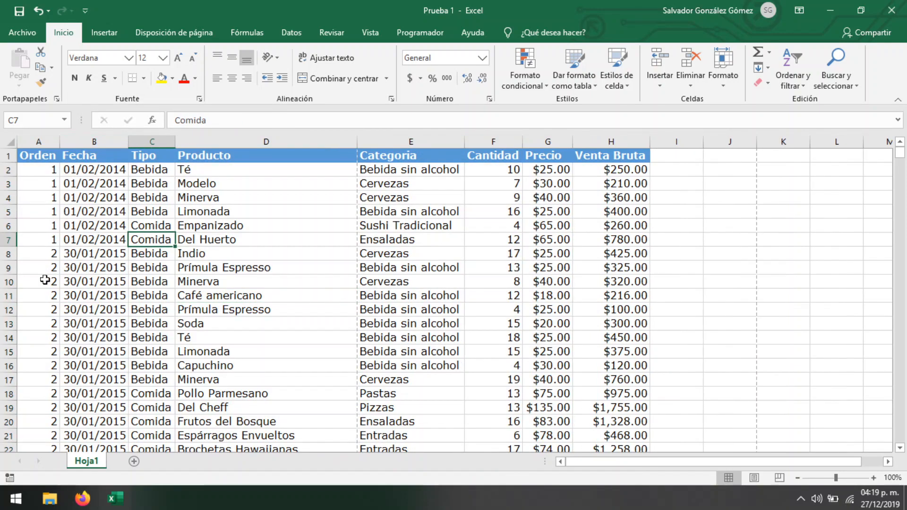
- Hide rows 3 through 11 of the sales list
left_click(6, 186)
left_click_drag(6, 186, 7, 297)
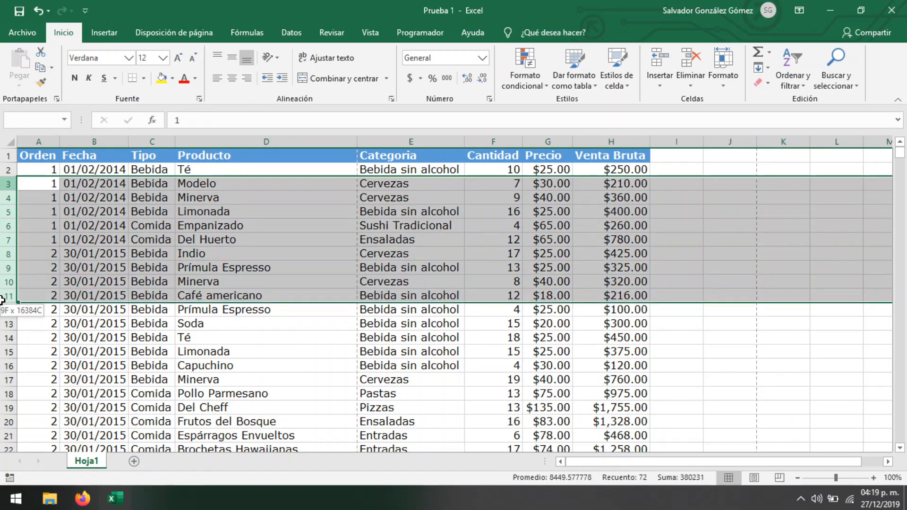
right_click(12, 256)
left_click(66, 428)
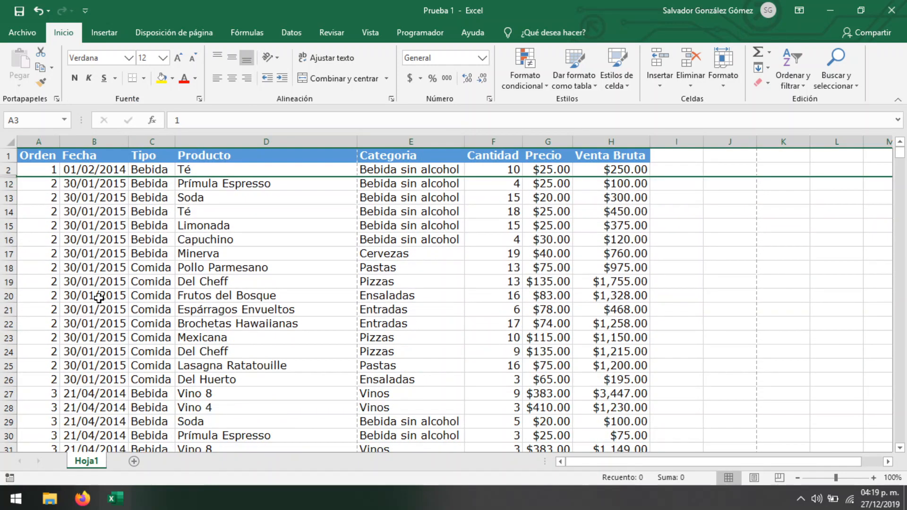
left_click(95, 293)
scroll(42, 189, "down", 1)
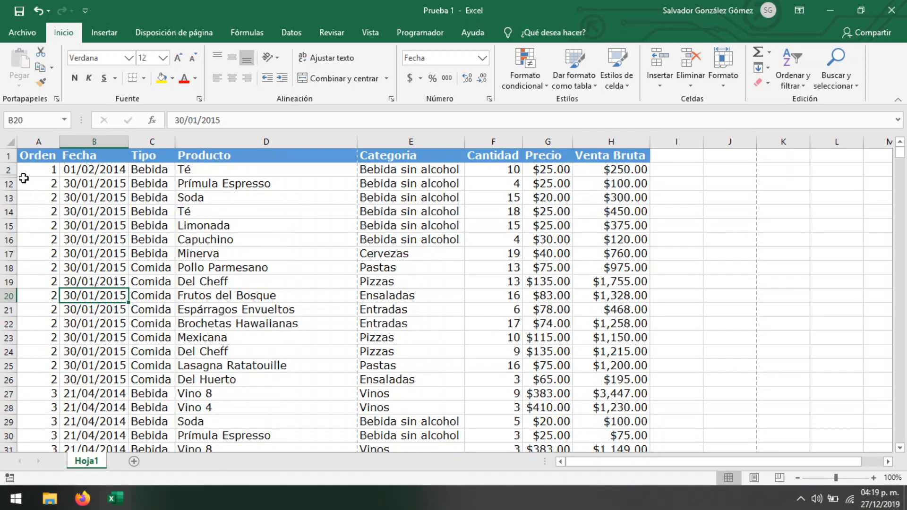
- Show the hidden rows 3 through 11 again by selecting rows 2 and 12 and unhiding within that range
left_click(7, 168)
left_click_drag(8, 168, 8, 184)
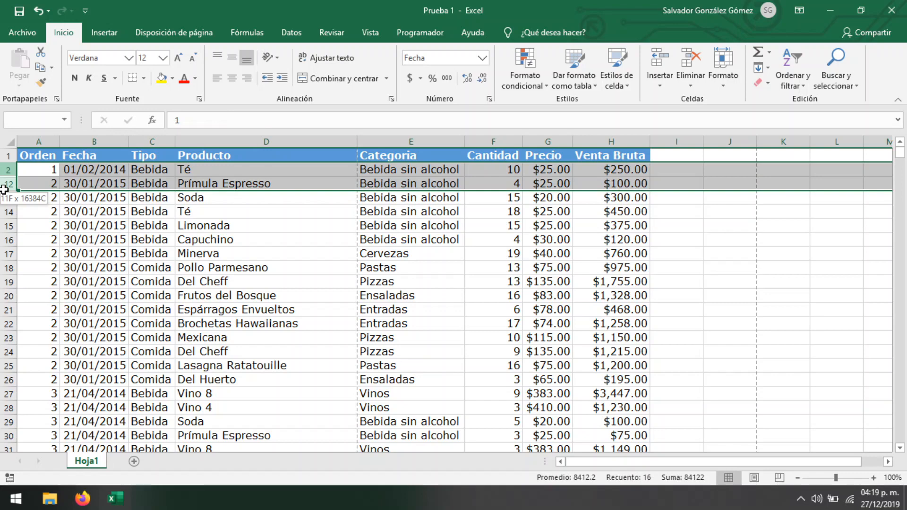
right_click(8, 187)
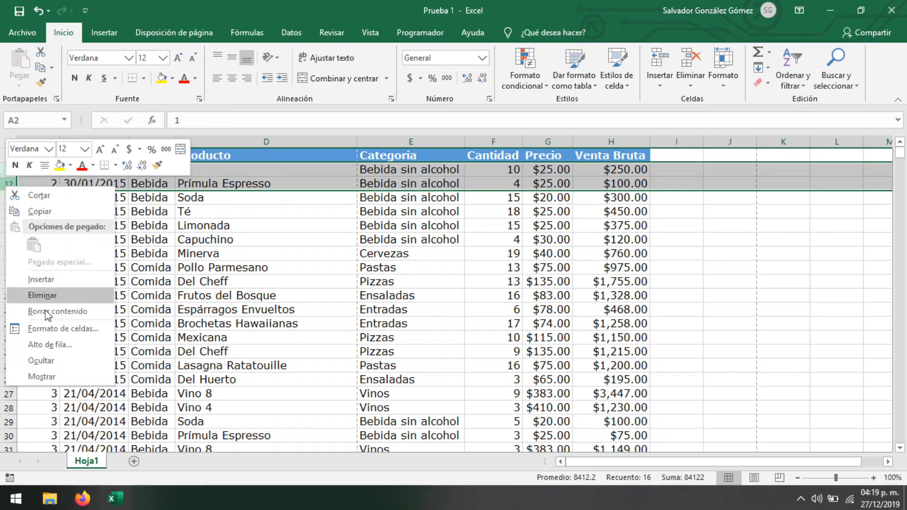
left_click(59, 376)
left_click(336, 221)
left_click(579, 312)
left_click(368, 244)
left_click(298, 321)
left_click(160, 215)
left_click(222, 352)
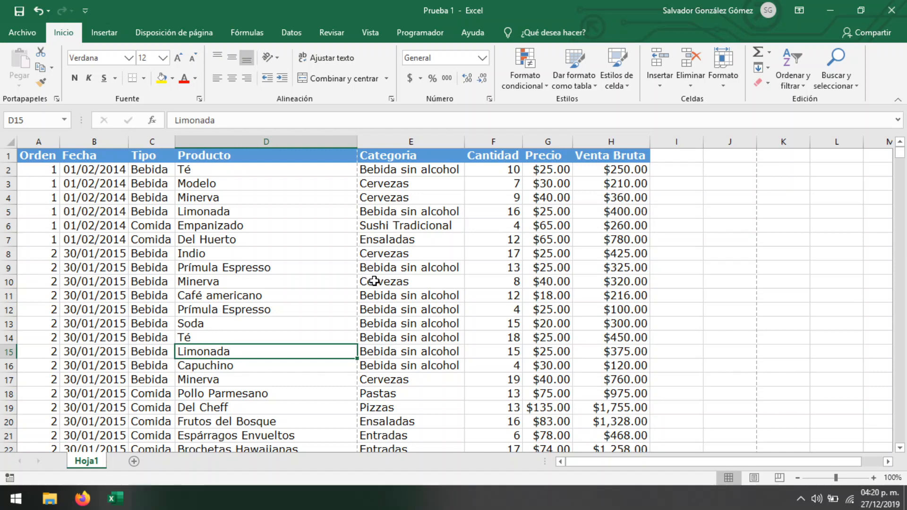
- Insert one blank column before Categoria (column E) and undo the insertion
left_click(395, 138)
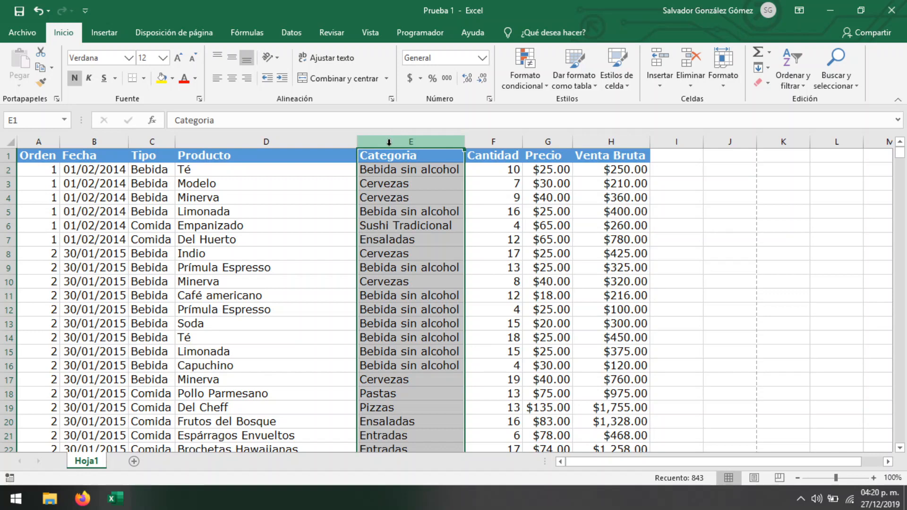
right_click(386, 136)
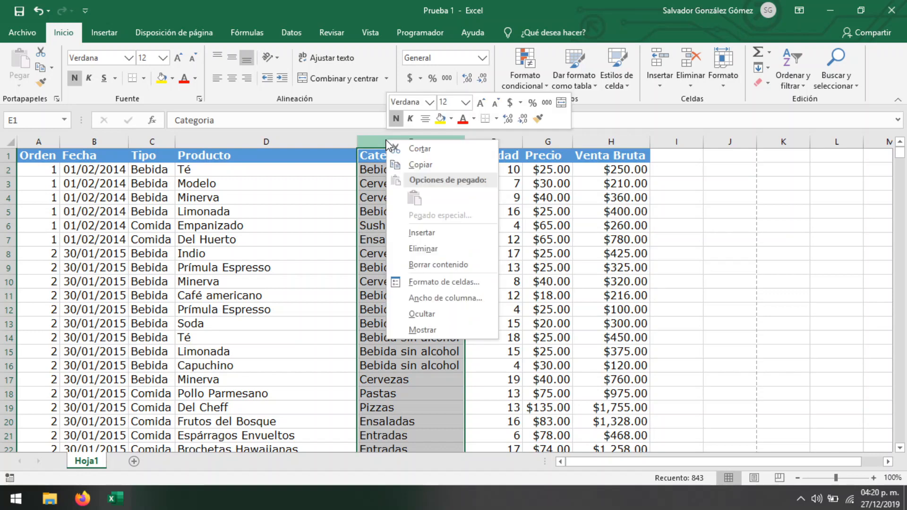
left_click(457, 228)
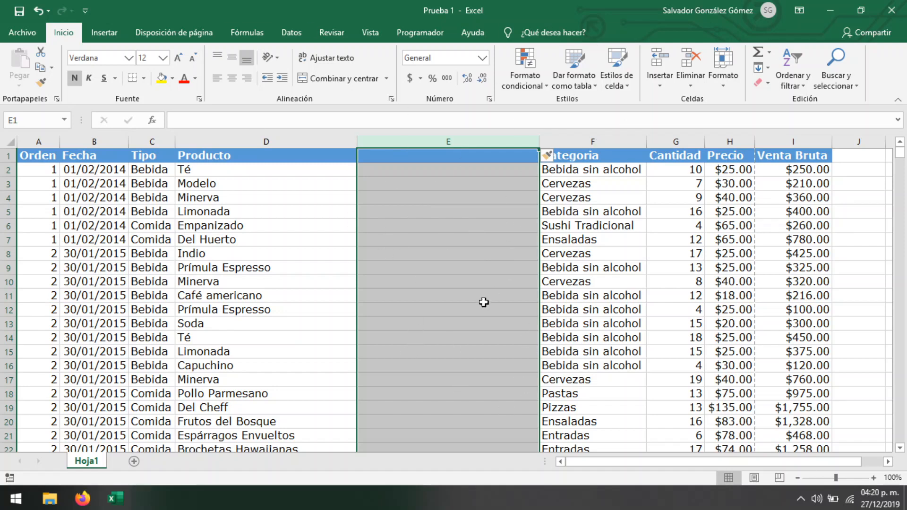
left_click(38, 11)
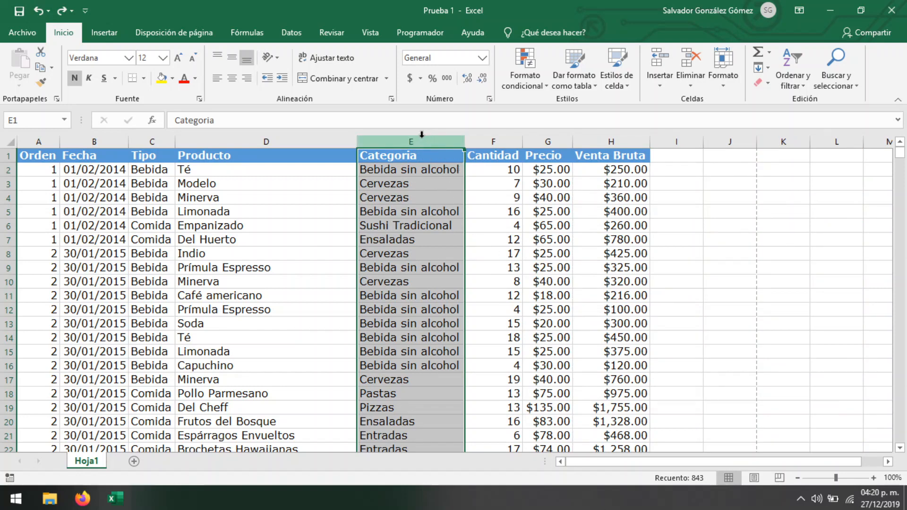
- Insert three blank columns before Categoria by selecting columns E through G for the insertion
left_click_drag(455, 138, 543, 139)
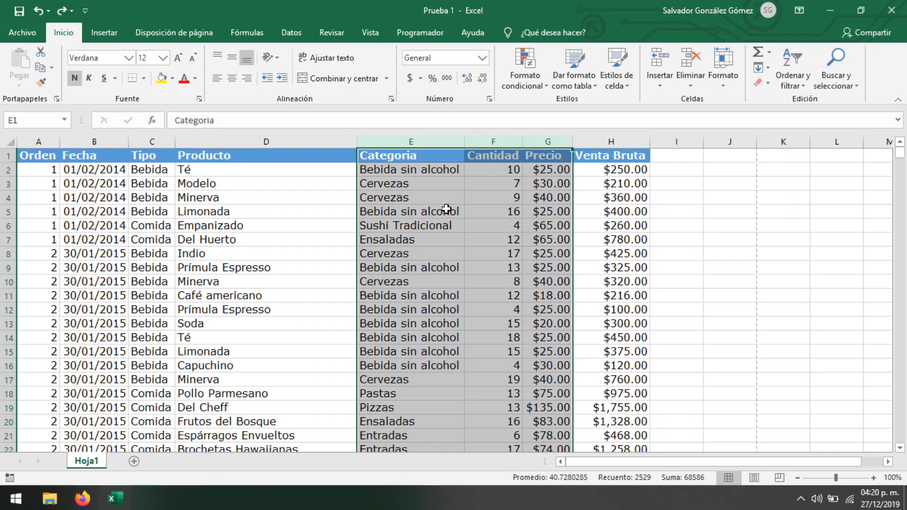
right_click(440, 141)
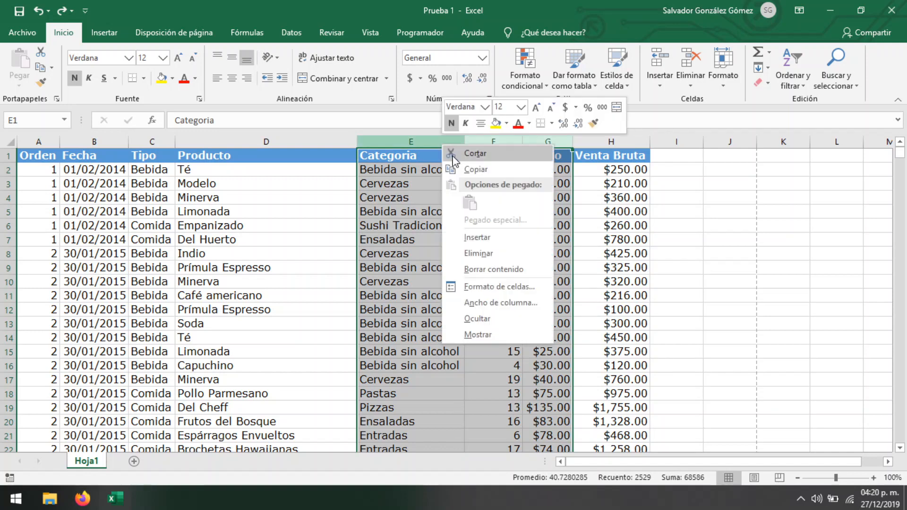
left_click(477, 237)
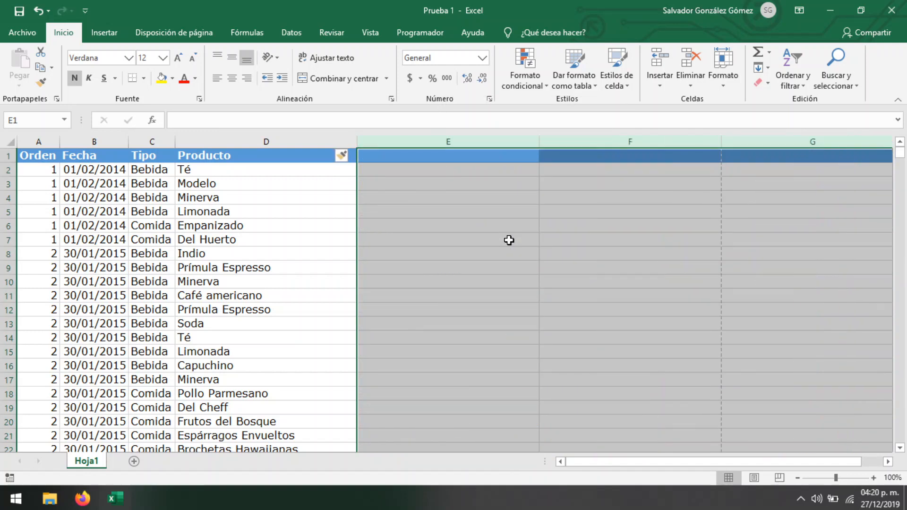
mouse_move(595, 463)
left_mouse_down()
mouse_move(736, 465)
mouse_move(595, 467)
left_mouse_up()
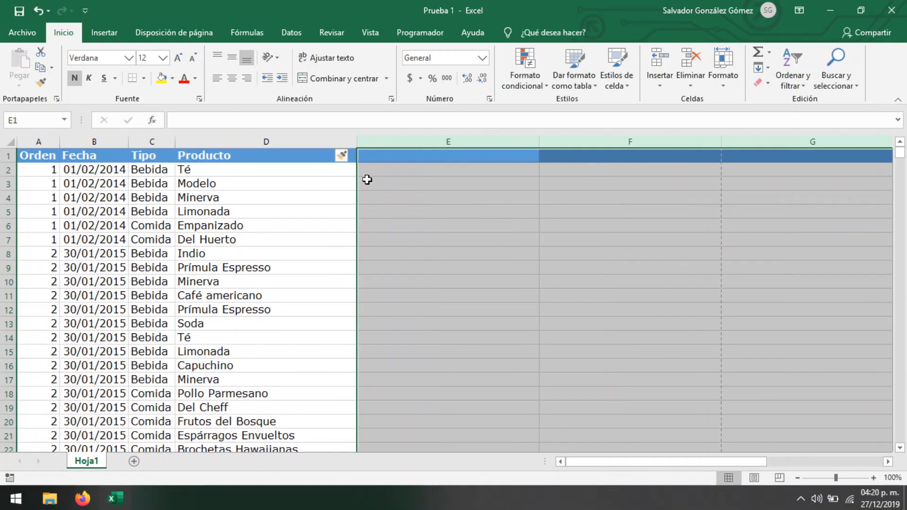
left_click_drag(623, 467, 552, 472)
left_click_drag(678, 465, 610, 480)
- Clear the inherited formatting from the three inserted columns with the Borrar formato option and look across to Categoria
left_click(353, 156)
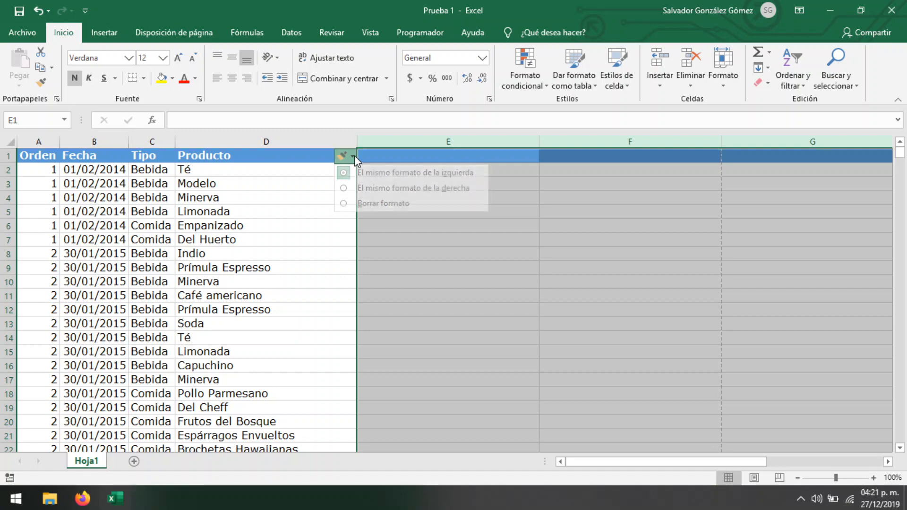
left_click(374, 204)
left_click(562, 407)
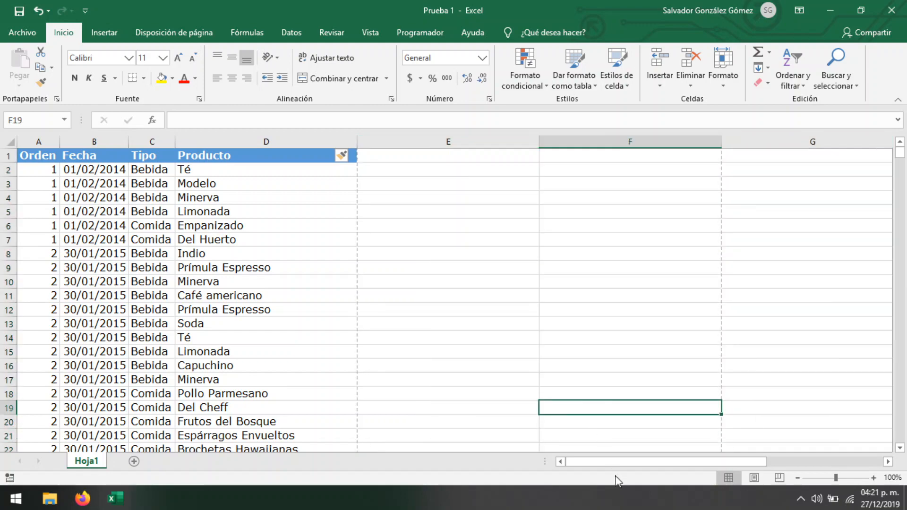
left_click_drag(614, 461, 662, 481)
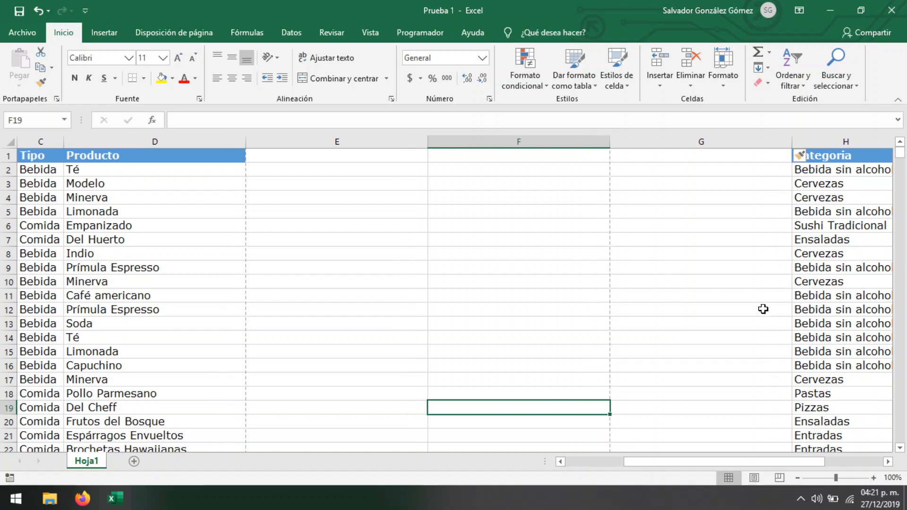
- Delete the three blank columns E through G and return to the start of the sales list
left_click(713, 256)
left_click_drag(709, 141, 370, 143)
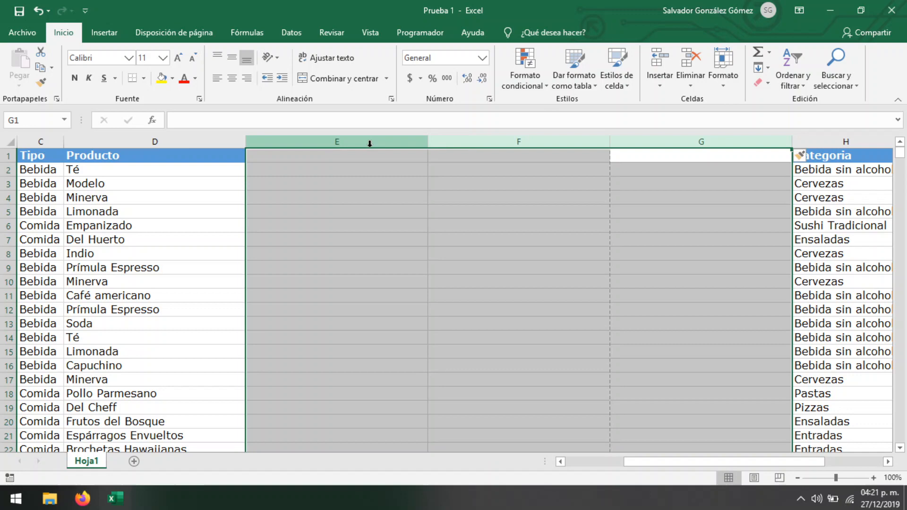
right_click(370, 142)
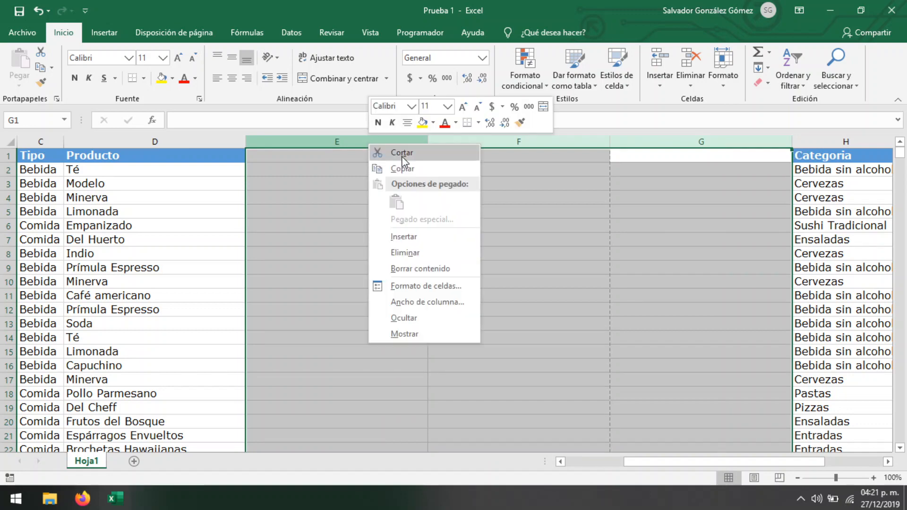
left_click(452, 254)
left_click_drag(656, 463, 600, 462)
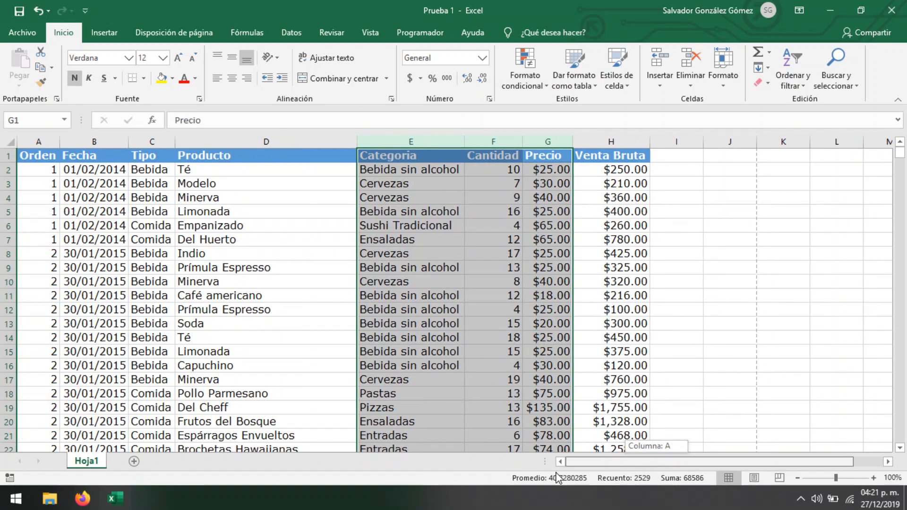
- Insert five blank rows at rows 6 through 10 and undo the insertion
left_click_drag(5, 222, 10, 283)
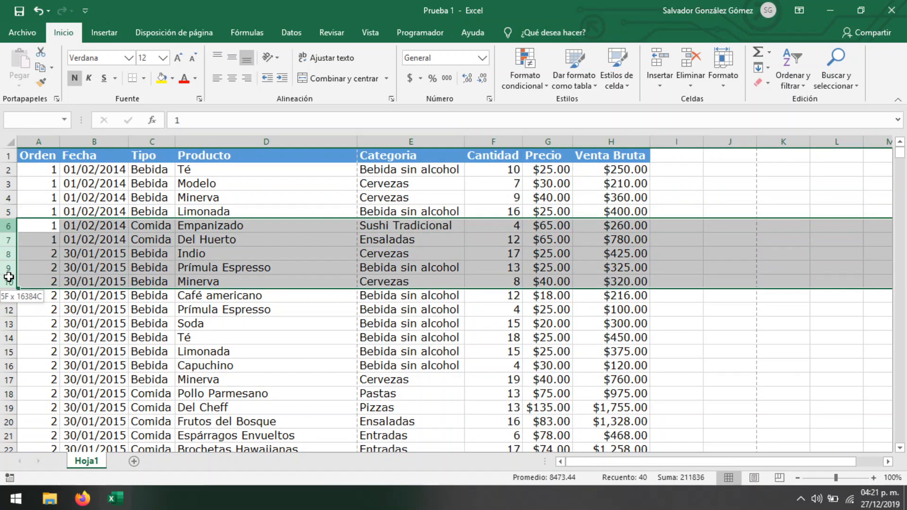
right_click(8, 258)
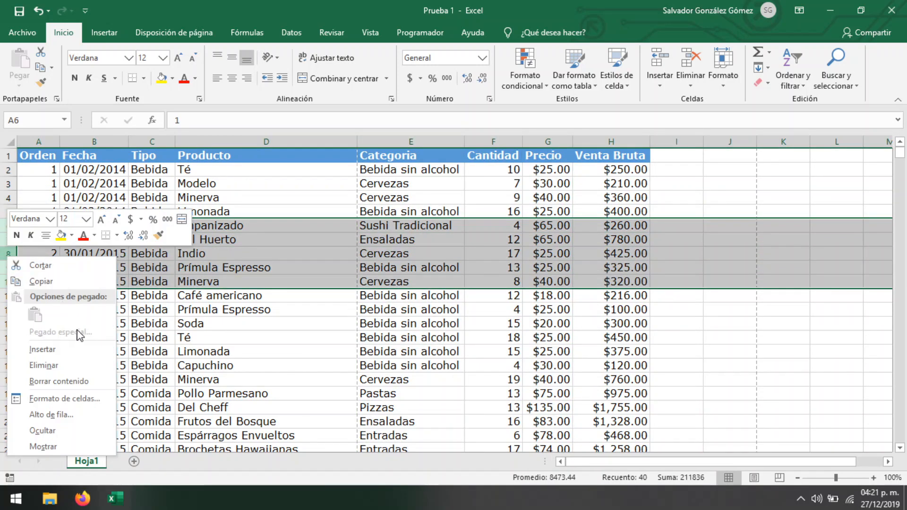
left_click(81, 350)
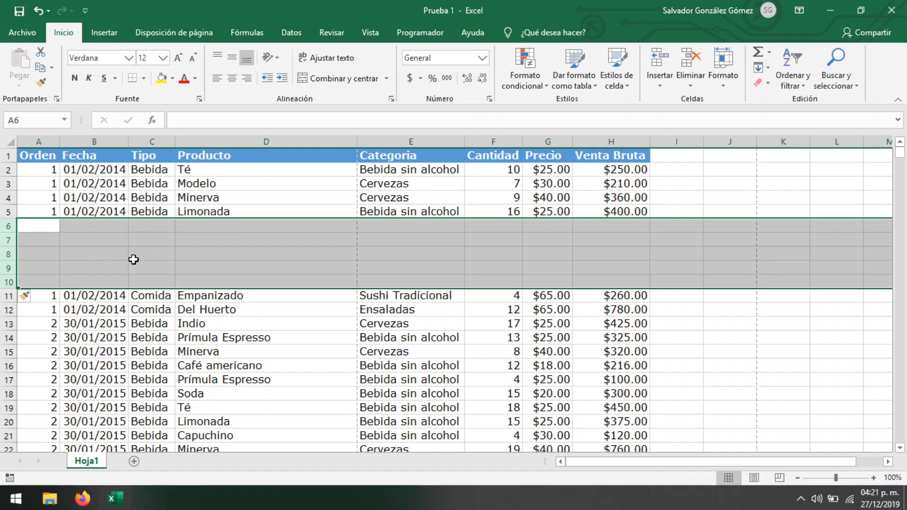
left_click(40, 13)
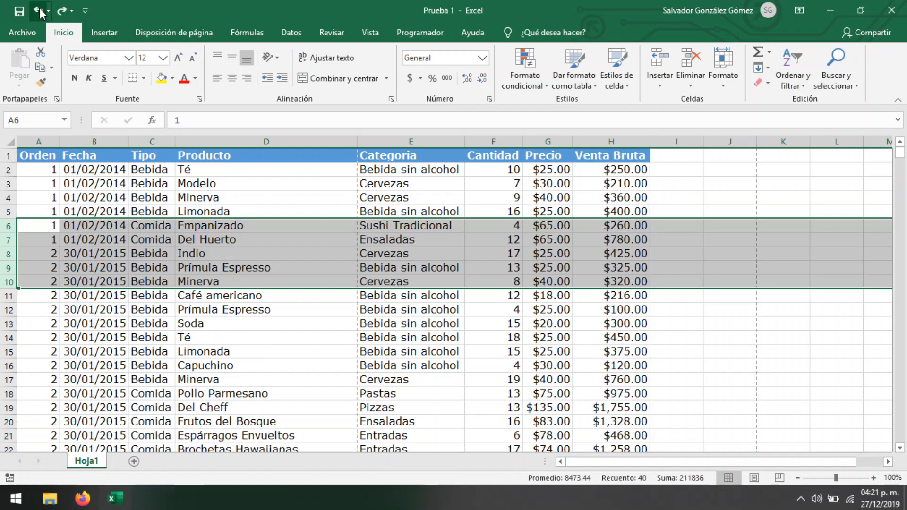
left_click(297, 280)
left_click(320, 213)
scroll(329, 324, "down", 4)
scroll(327, 319, "up", 4)
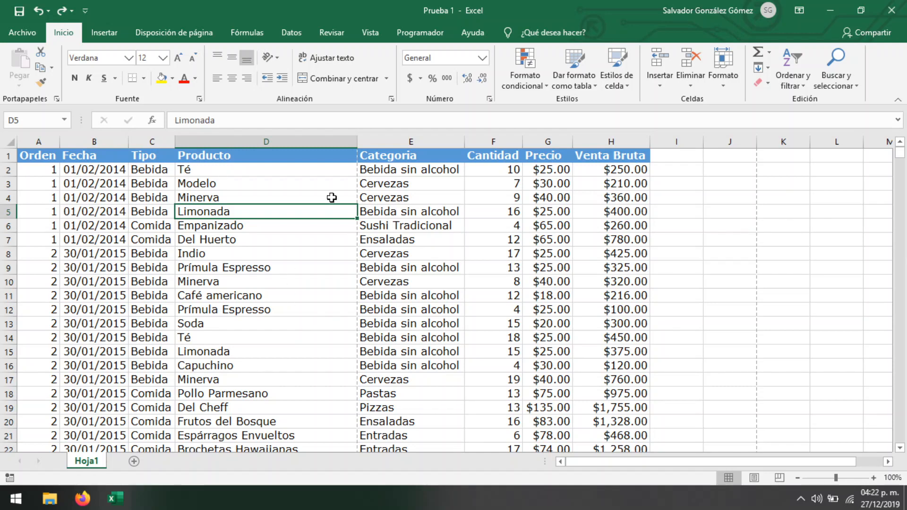
- Insert three blank columns before Categoria, one at a time, and remove them again
left_click(407, 141)
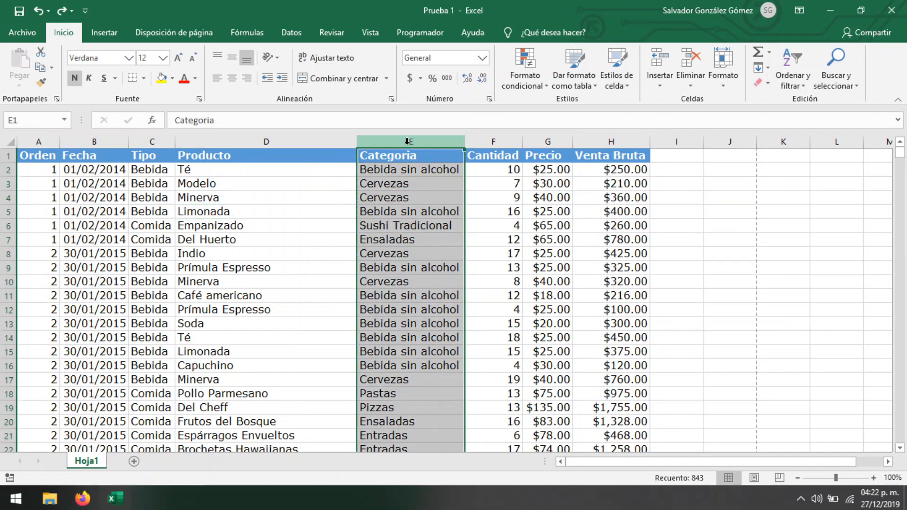
key("ctrl+plus")
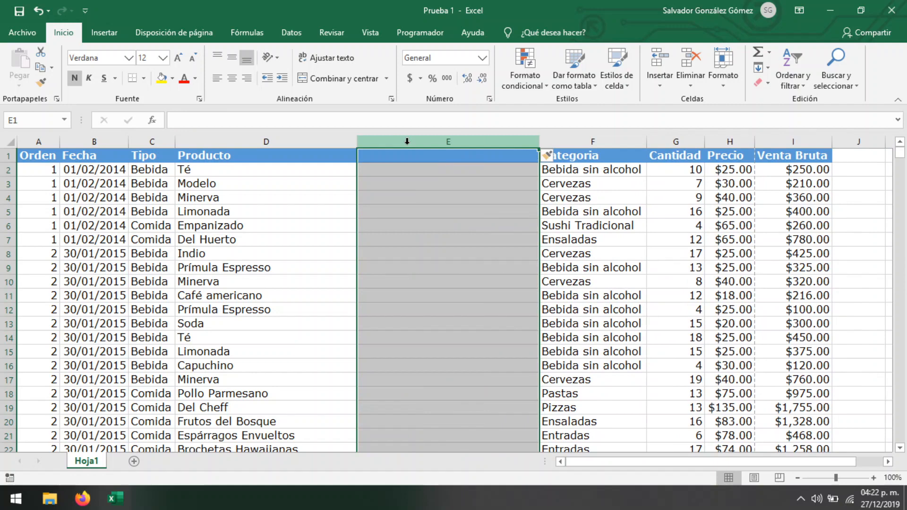
key("ctrl+plus")
key("ctrl+plus")
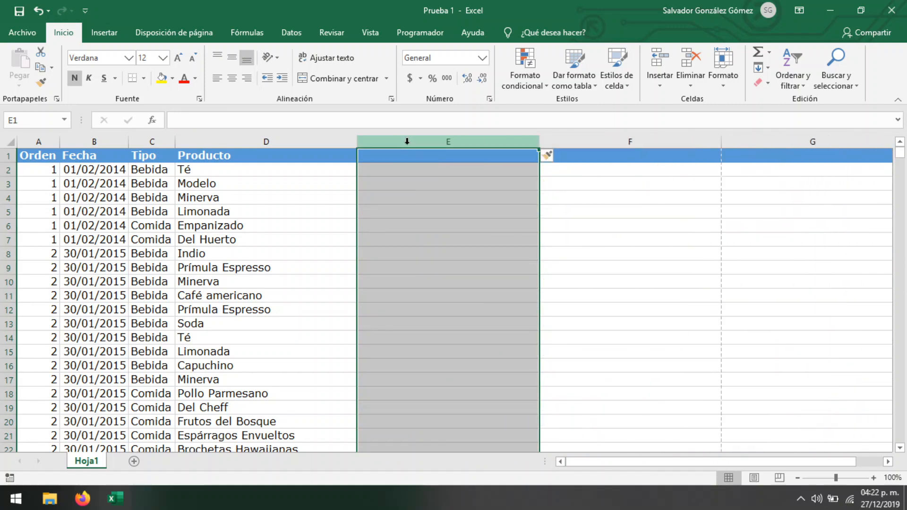
key("ctrl+z")
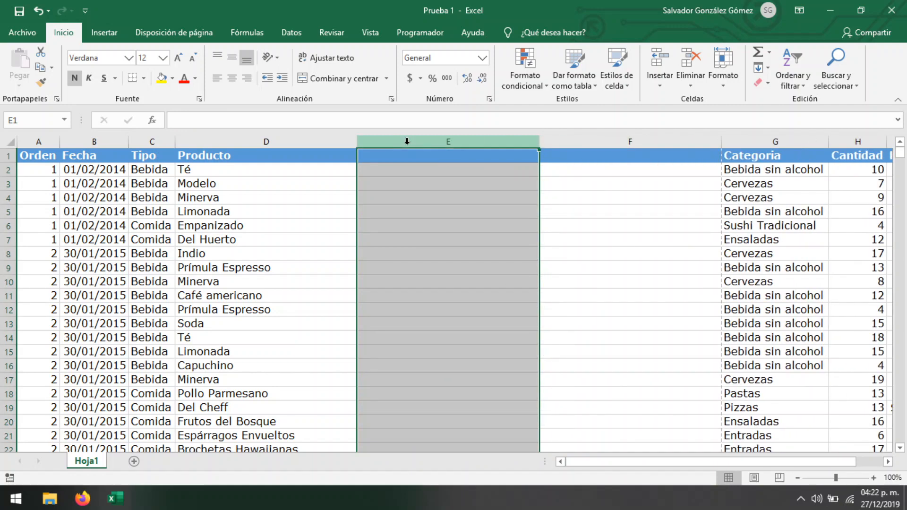
key("ctrl+z")
key("ctrl+minus")
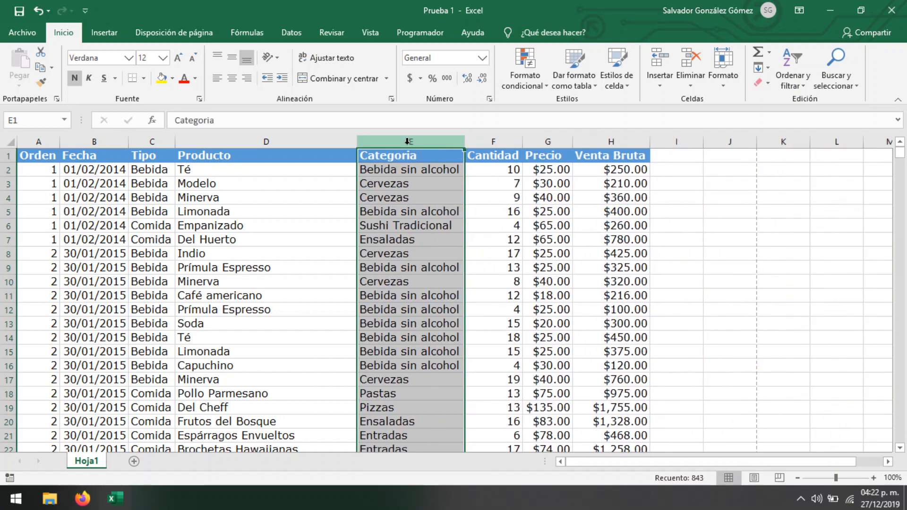
- Insert two blank columns before Producto by selecting columns D and E, and delete them again
left_click(334, 310)
left_click(338, 211)
left_click_drag(292, 141, 464, 143)
key("ctrl+plus")
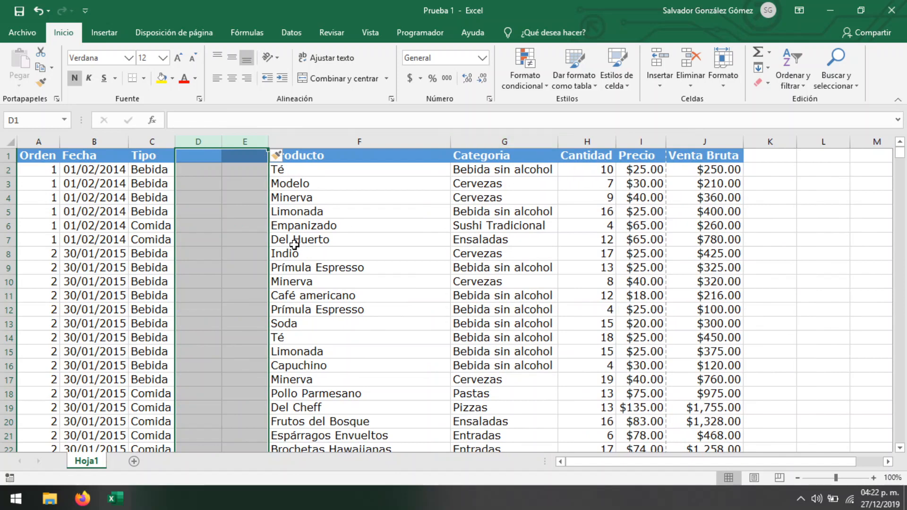
key("ctrl+minus")
left_click(243, 227)
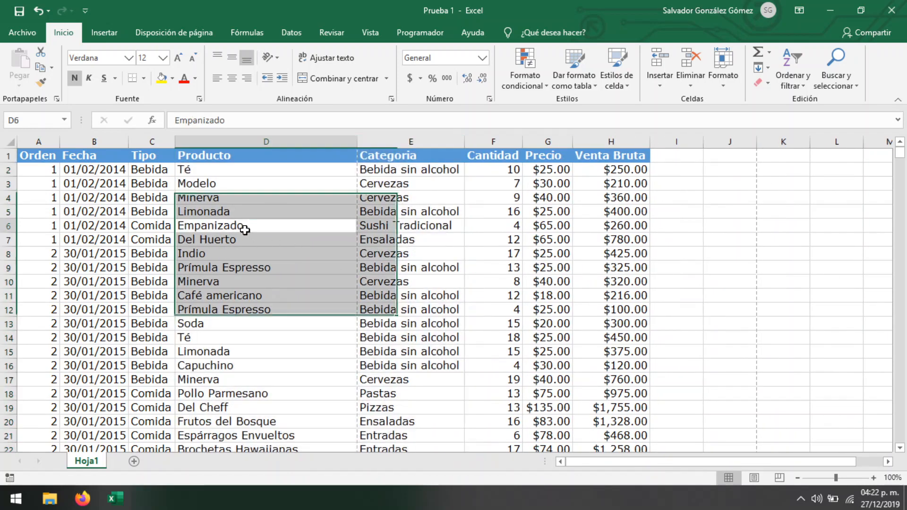
- Insert six blank rows at row 4, using rows 4 through 6 as the selection, and delete them again
left_click_drag(4, 197, 4, 228)
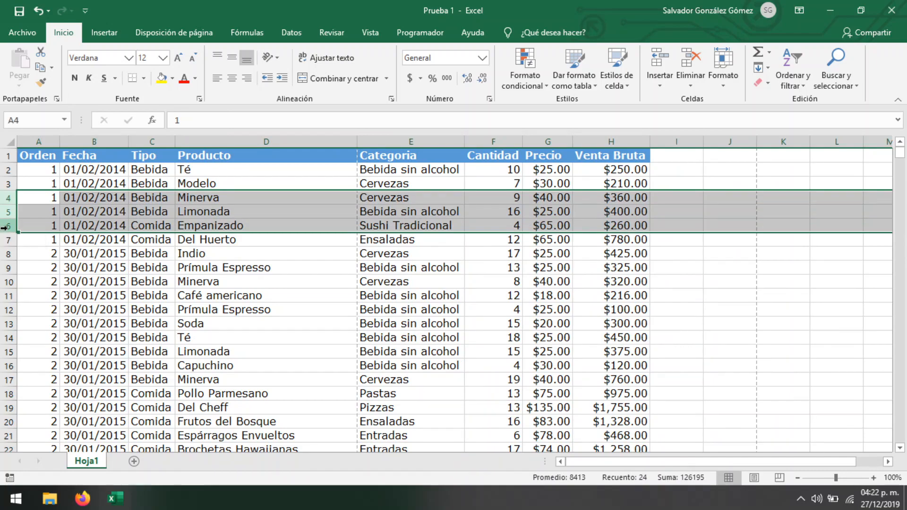
key("ctrl+plus")
key("ctrl+plus")
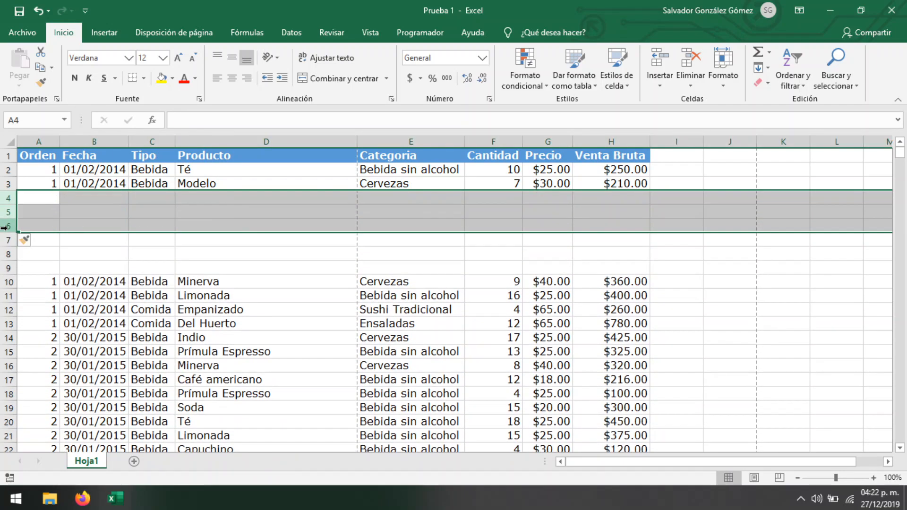
key("ctrl+minus")
key("ctrl+minus")
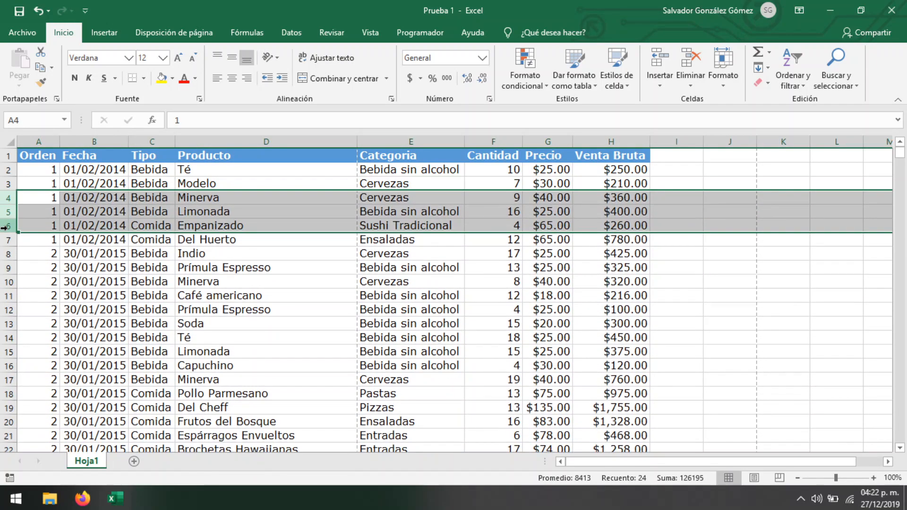
- Insert repeated blocks of three blank rows at row 4 and delete all of them again
key("ctrl+plus")
key("ctrl+plus")
key("ctrl+plus")
key("ctrl+plus")
key("ctrl+plus")
key("ctrl+plus")
key("ctrl+plus")
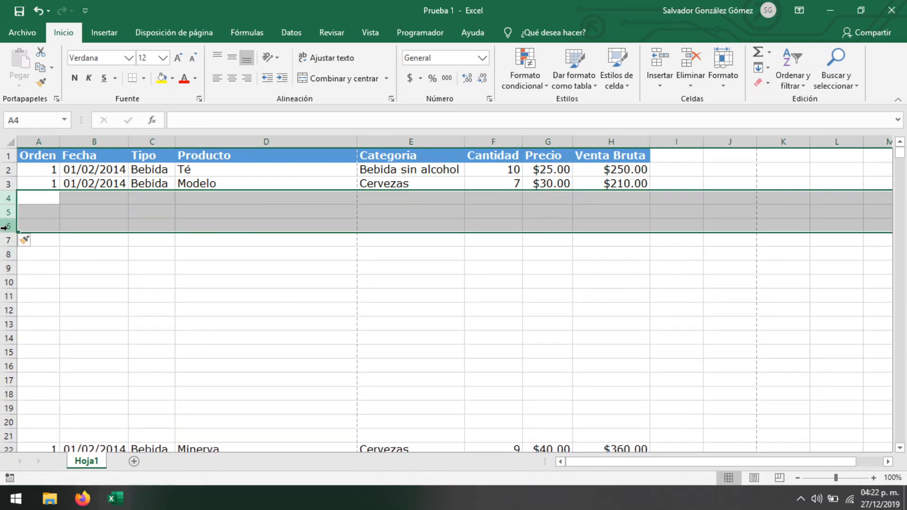
key("ctrl+minus")
key("ctrl+minus")
key("ctrl+minus")
key("ctrl+minus")
key("ctrl+minus")
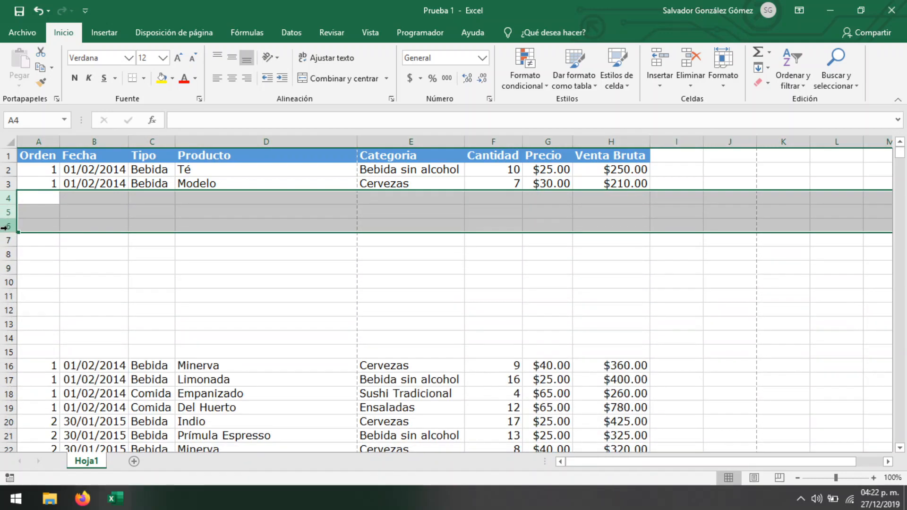
key("ctrl+minus")
key("ctrl+minus")
key("ctrl+minus")
key("ctrl+minus")
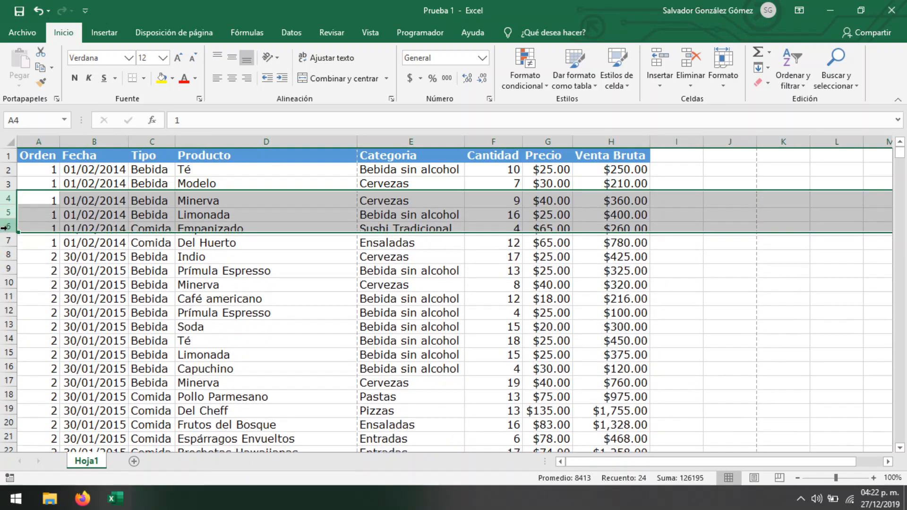
left_click(362, 268)
left_click(248, 268)
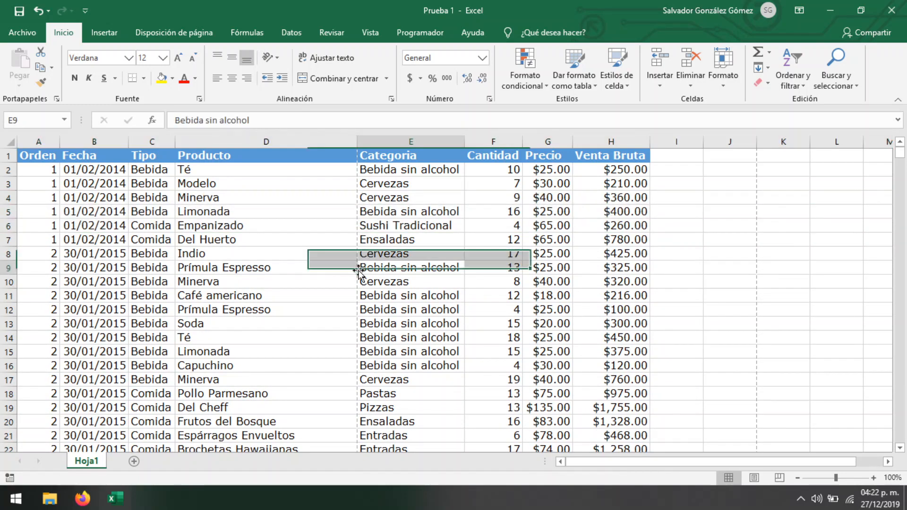
- Insert a blank column before Producto, undo it, and check the column's Insertar and Eliminar options
left_click(274, 137)
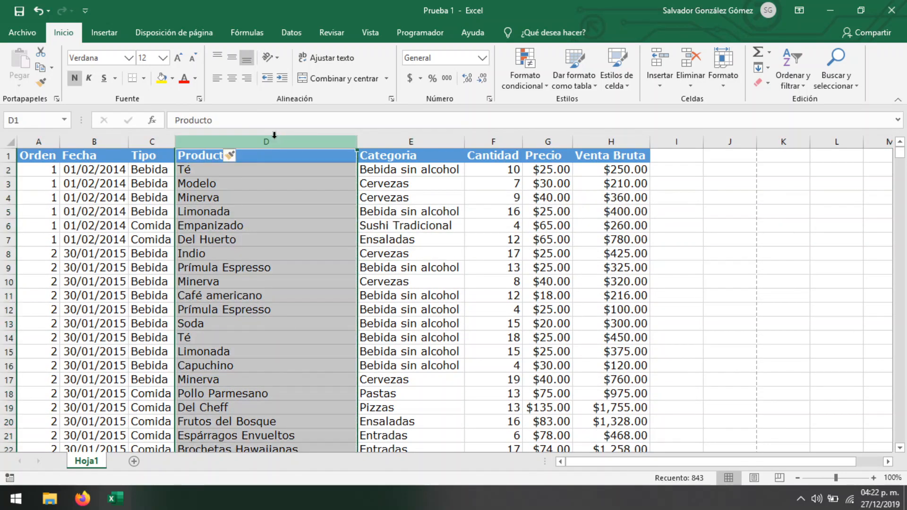
key("ctrl+plus")
key("ctrl+z")
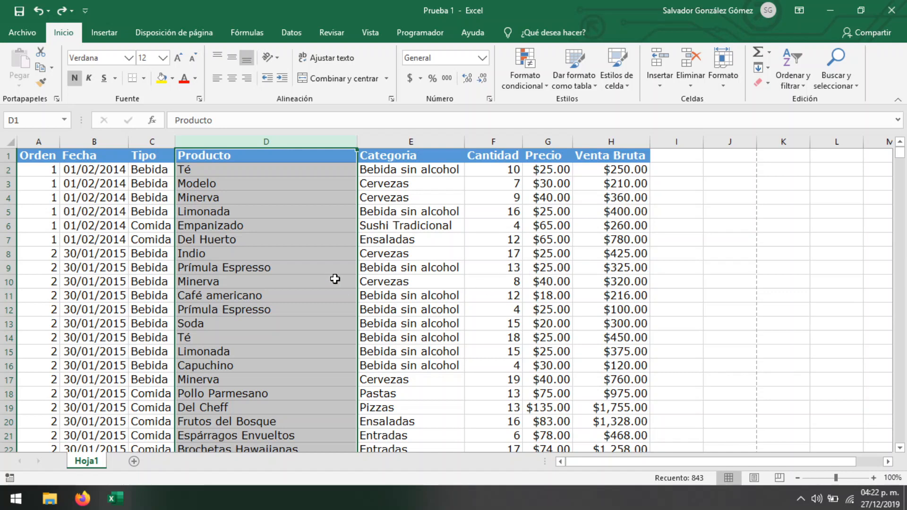
right_click(301, 139)
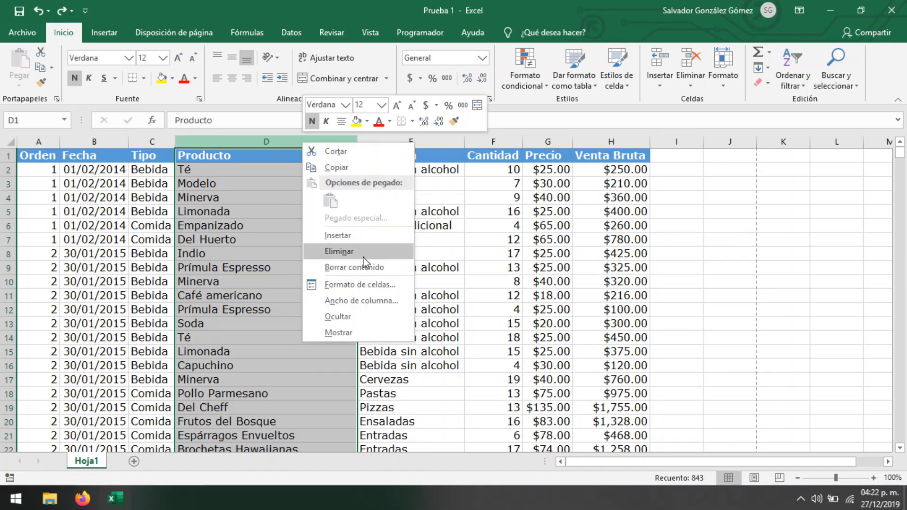
left_click(288, 2)
left_click(411, 242)
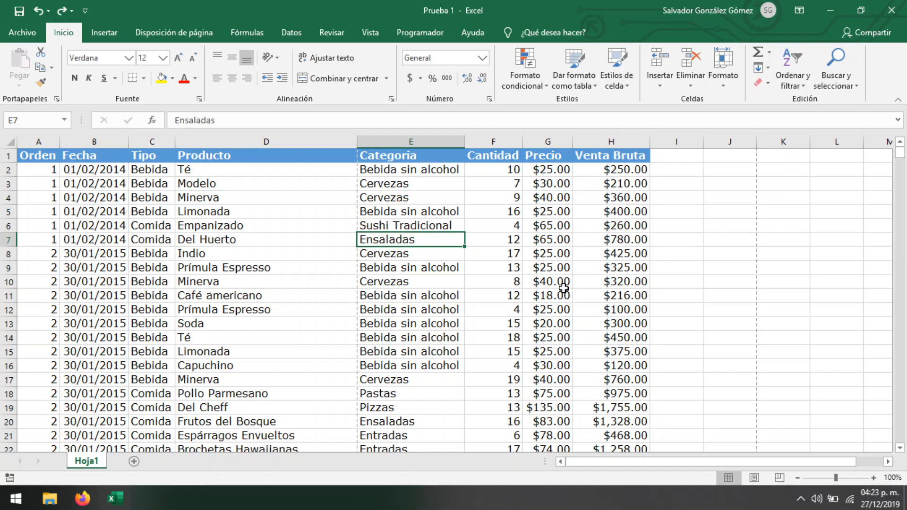
left_click(369, 254)
left_click(415, 135)
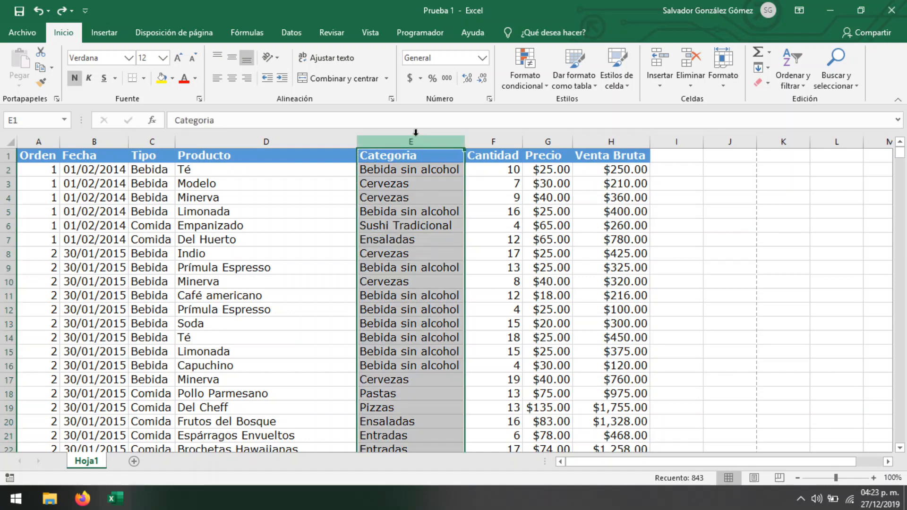
left_click(435, 211)
left_click(603, 364)
left_click(677, 212)
left_click(845, 353)
scroll(743, 351, "down", 1)
scroll(744, 351, "up", 1)
left_click(239, 225)
left_click_drag(123, 269, 144, 282)
left_click(614, 268)
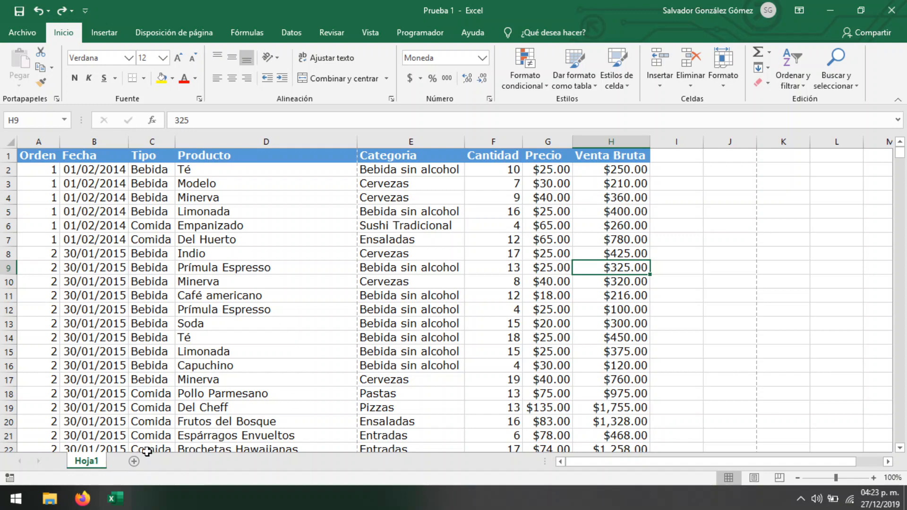
- Protect Hoja1 with an unprotect password, disallowing selection of locked and unlocked cells, and confirm the password
right_click(86, 465)
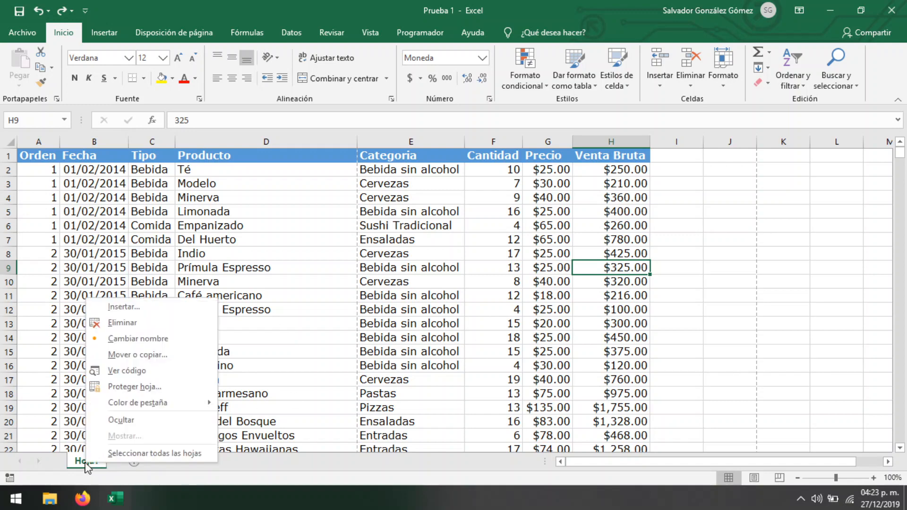
left_click(184, 396)
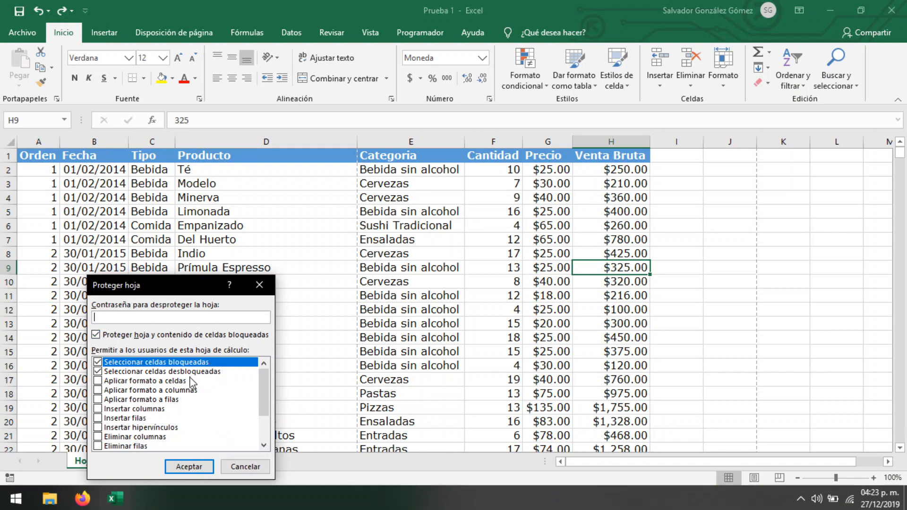
left_click(97, 372)
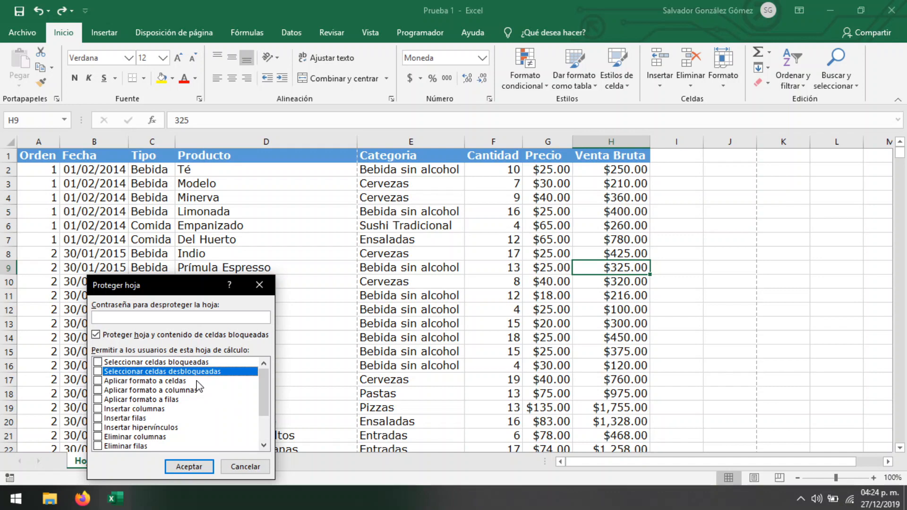
left_click(167, 319)
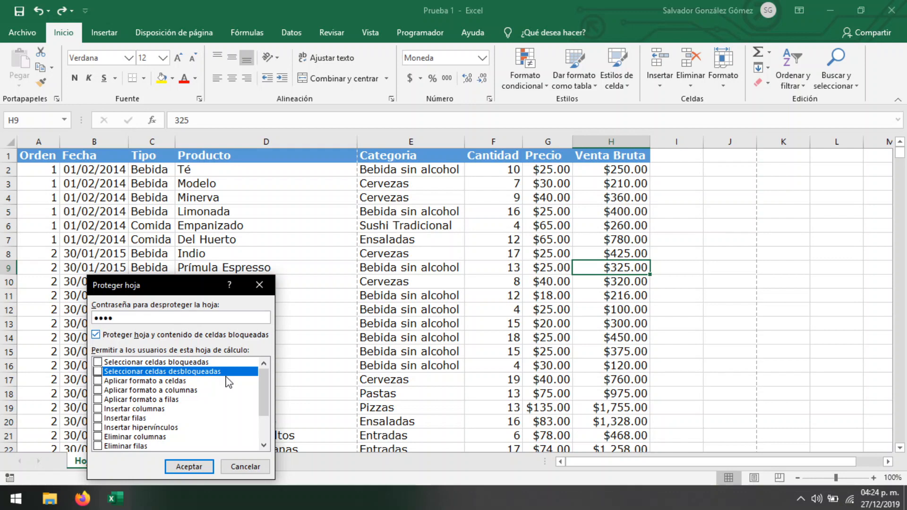
left_click(180, 472)
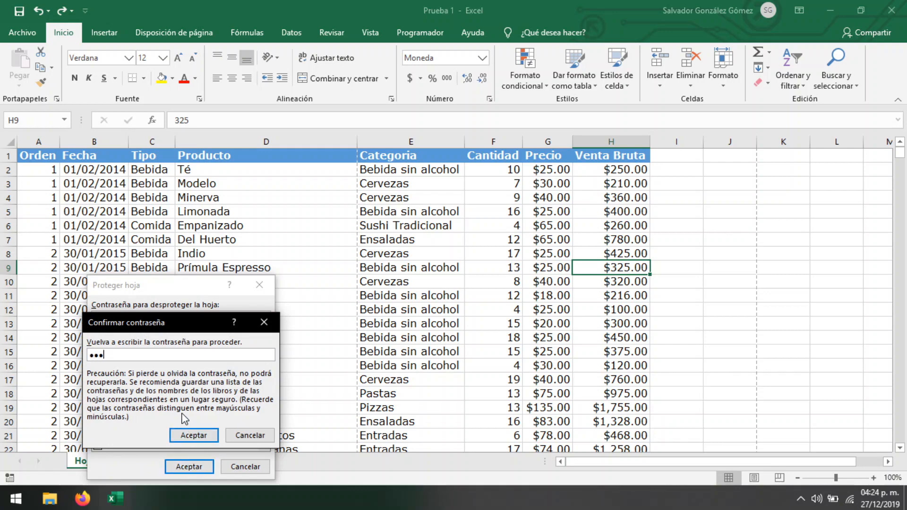
left_click(193, 436)
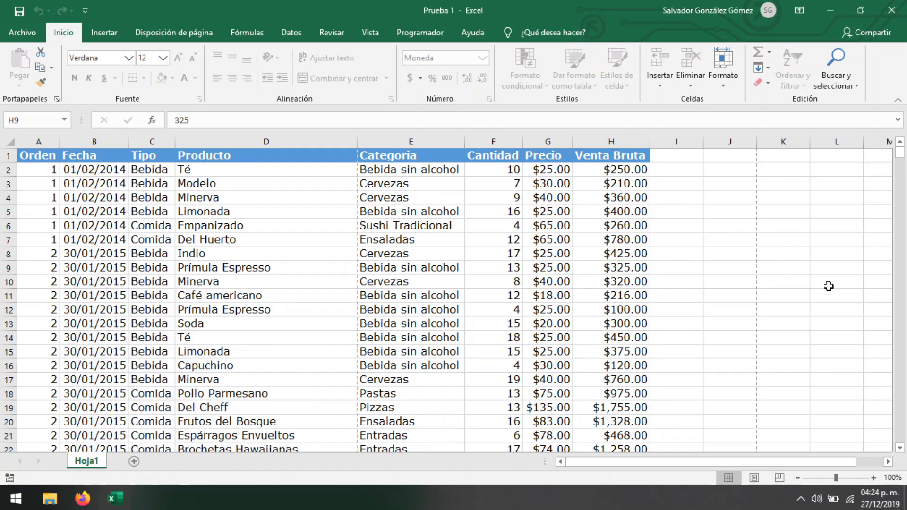
- Try to edit empty cells beside the sales table on the protected sheet
double_click(712, 250)
left_click(721, 232)
double_click(671, 217)
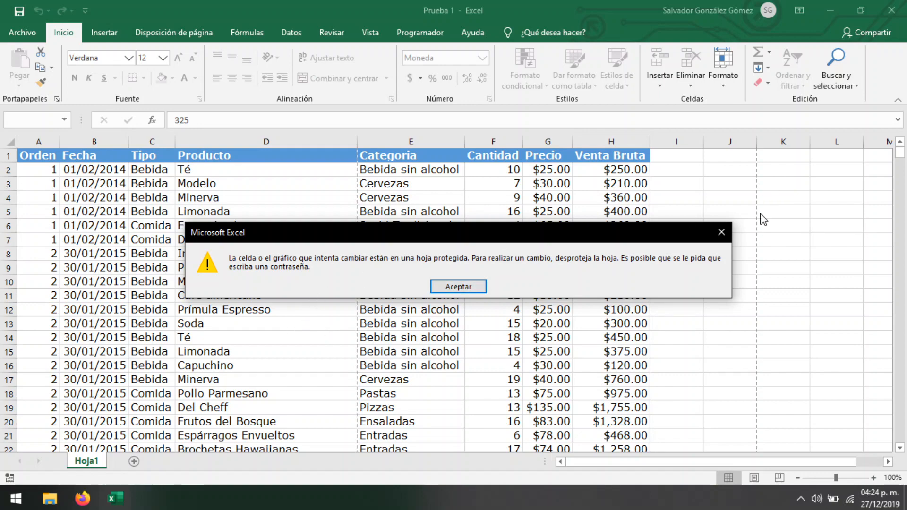
left_click(721, 232)
- Look through the protected sales list and try to edit the Tipo cell of the Modelo row
scroll(387, 293, "down", 8)
scroll(433, 465, "up", 8)
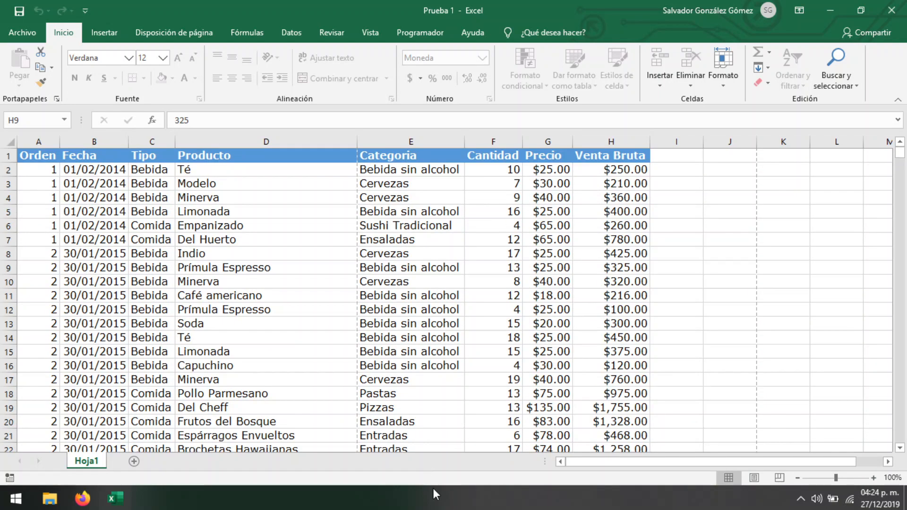
scroll(419, 351, "down", 11)
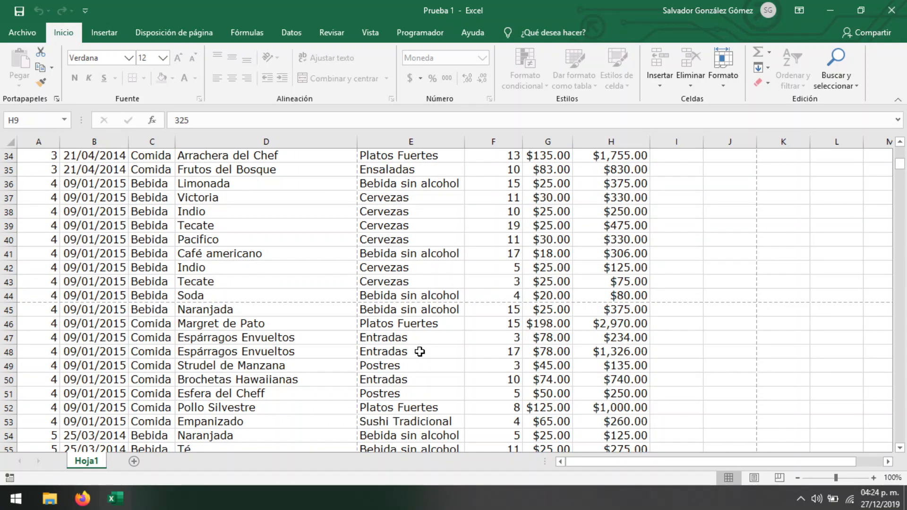
scroll(420, 351, "up", 11)
scroll(382, 378, "down", 13)
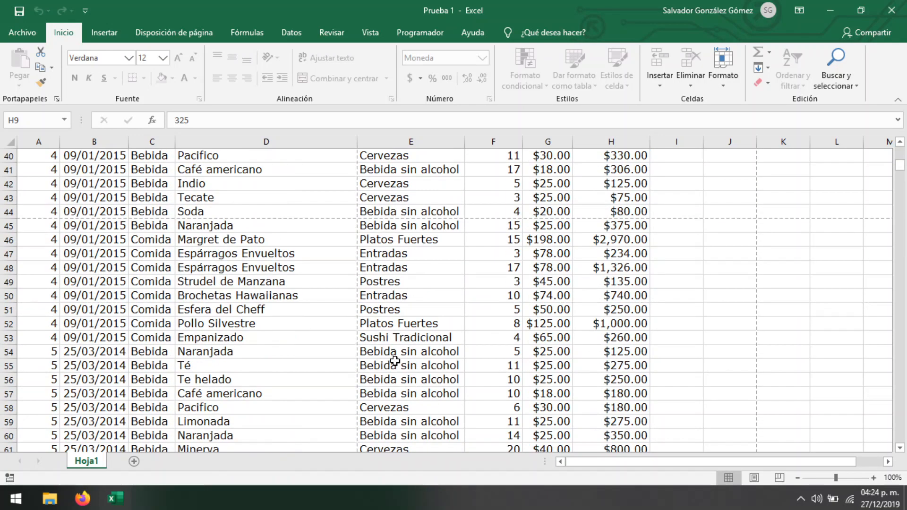
scroll(394, 361, "down", 9)
left_click_drag(899, 174, 905, 150)
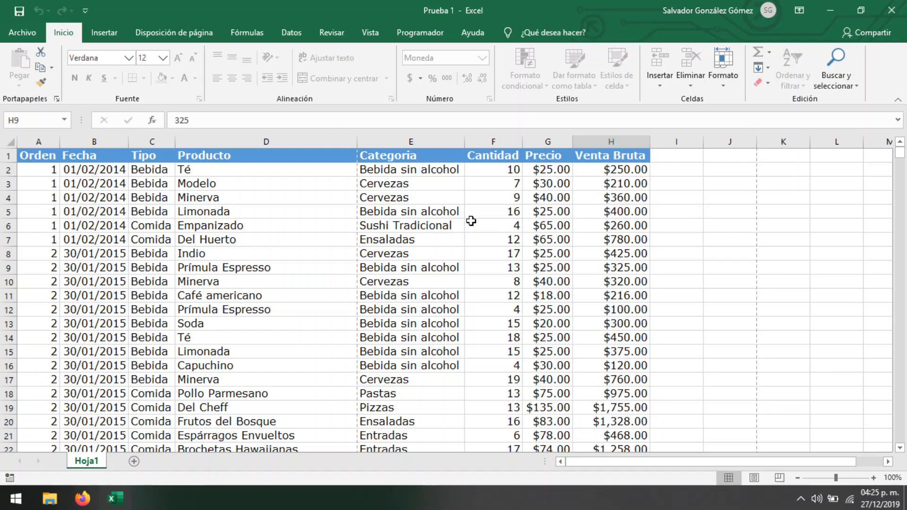
double_click(164, 182)
left_click(720, 232)
- Unprotect Hoja1 by entering the sheet password
right_click(85, 461)
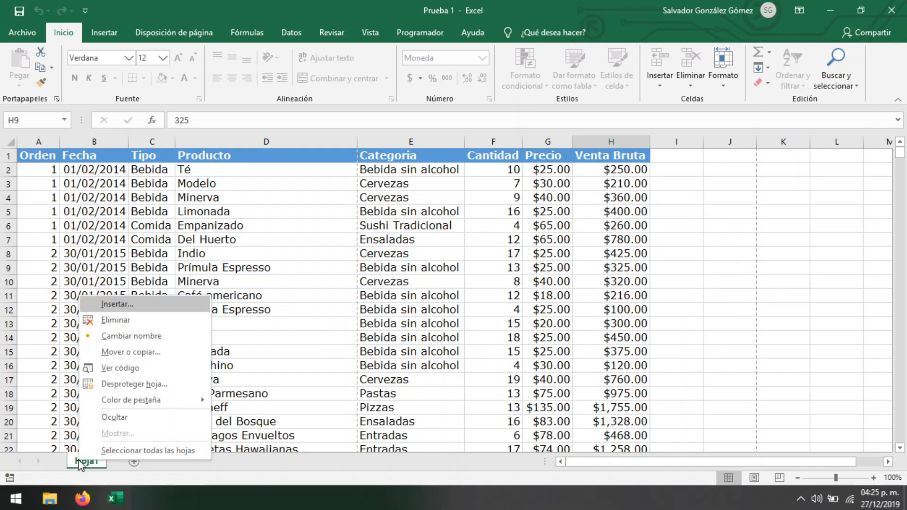
left_click(142, 385)
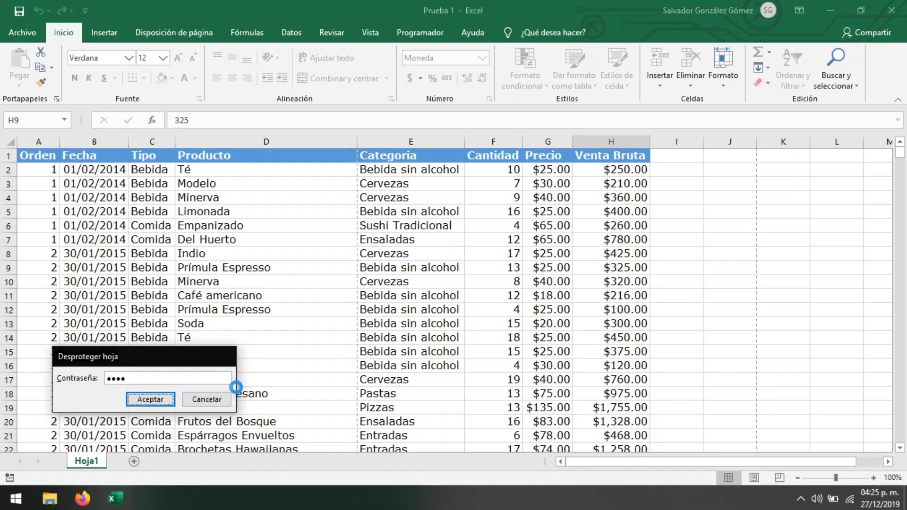
key("Return")
- Select several cells across the sales table to check access to the unprotected sheet, ending on Empanizado
left_click(314, 244)
left_click(497, 184)
left_click(488, 297)
left_click(281, 214)
left_click(416, 324)
left_click(596, 366)
left_click(182, 228)
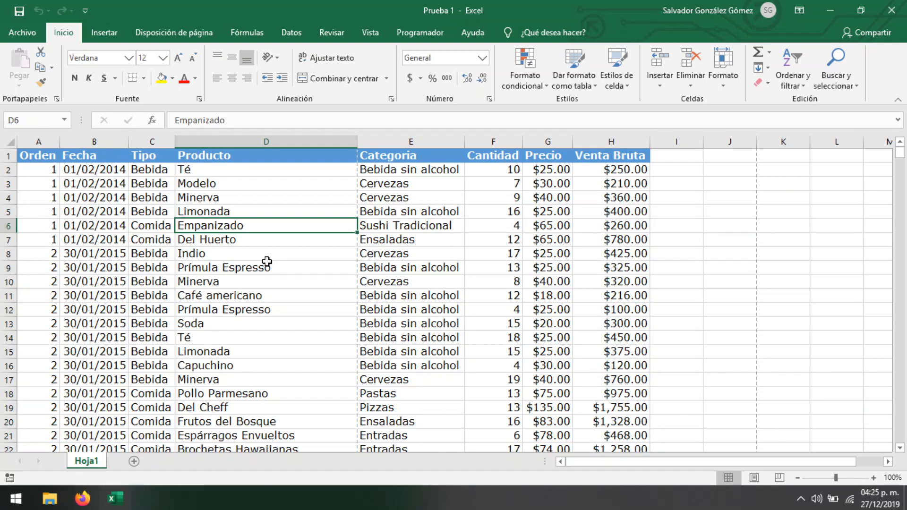
- Practise selecting adjacent cells on D2:D16 and on the block D2:H27, ending on cell D2
left_click_drag(229, 170, 234, 367)
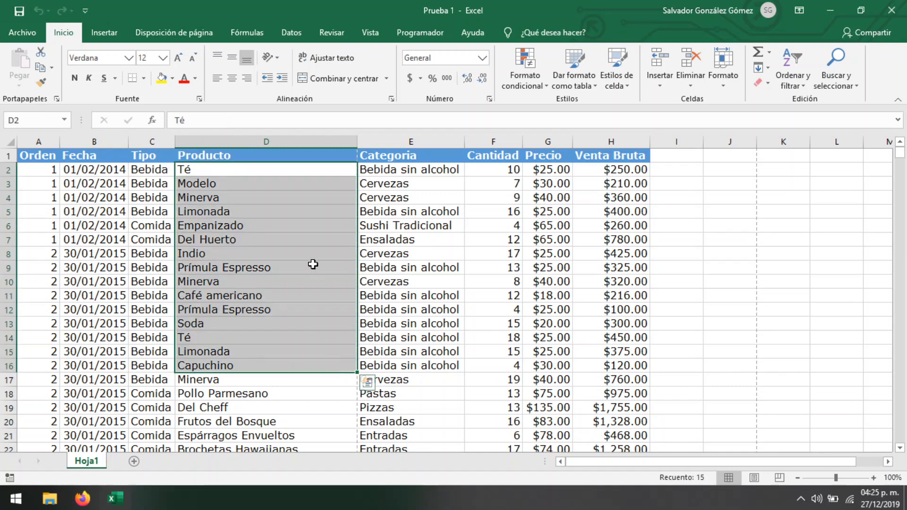
left_click_drag(315, 170, 614, 425)
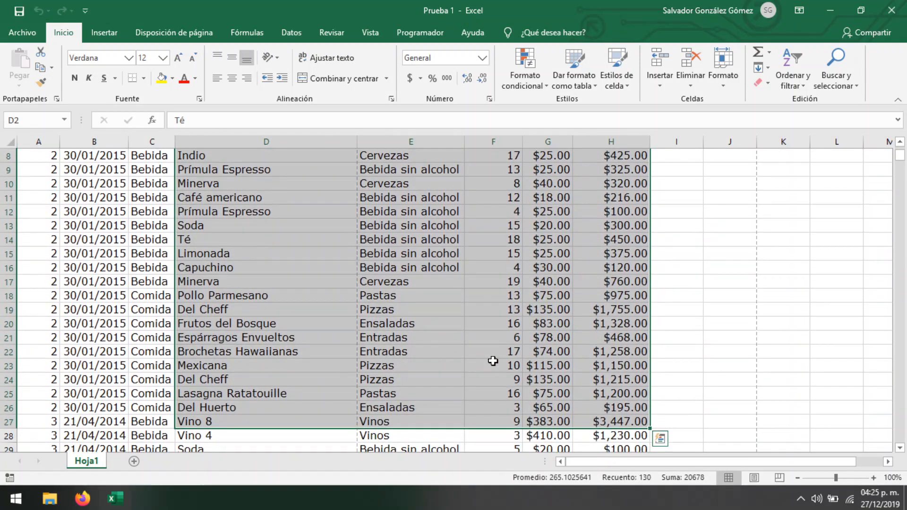
scroll(596, 299, "up", 3)
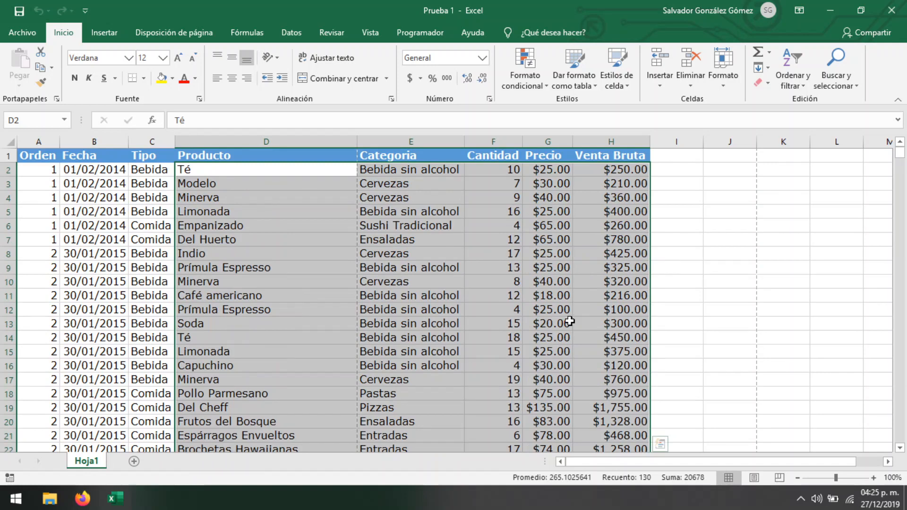
left_click(257, 175)
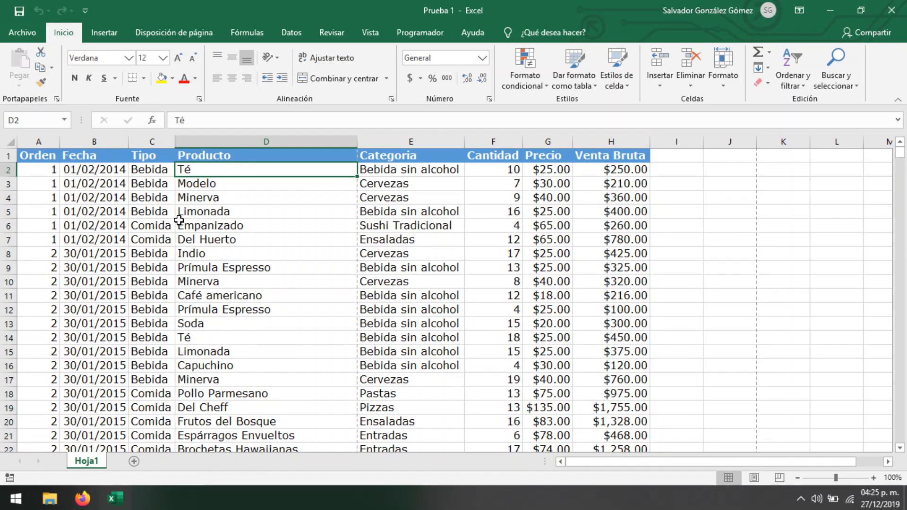
- Practise selecting matching ranges in the separate Tipo and Categoria columns, covering rows 2 to 4 and rows 2 to 6
left_click_drag(149, 172, 152, 200)
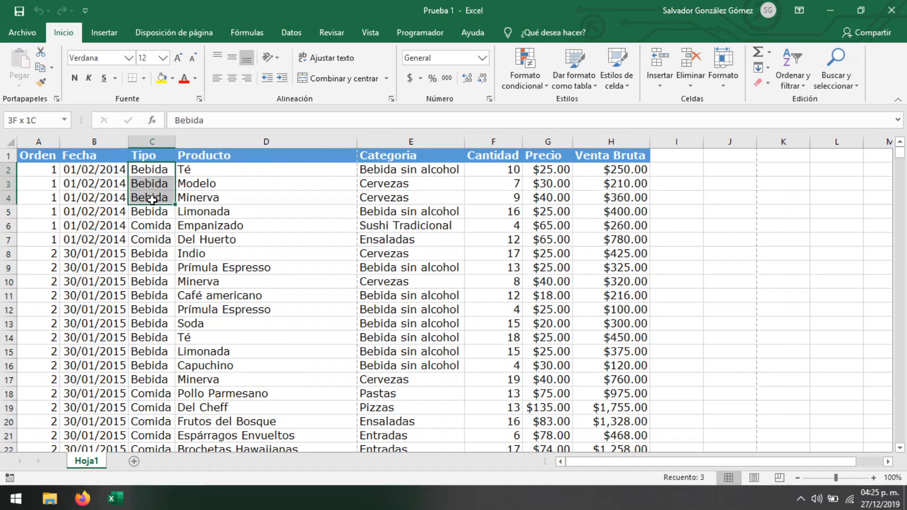
left_click_drag(425, 172, 428, 200)
left_click_drag(162, 170, 163, 226)
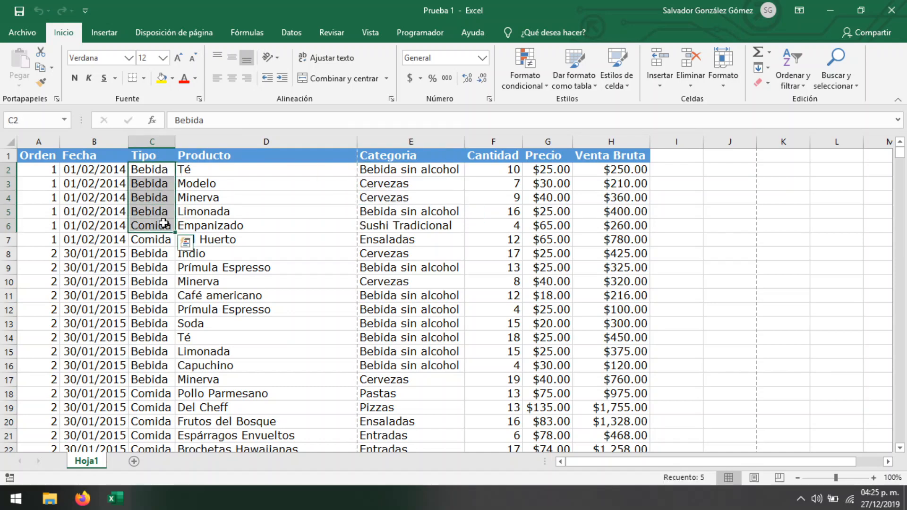
left_click_drag(432, 173, 425, 225)
left_click_drag(149, 174, 151, 226)
left_click_drag(407, 169, 412, 224)
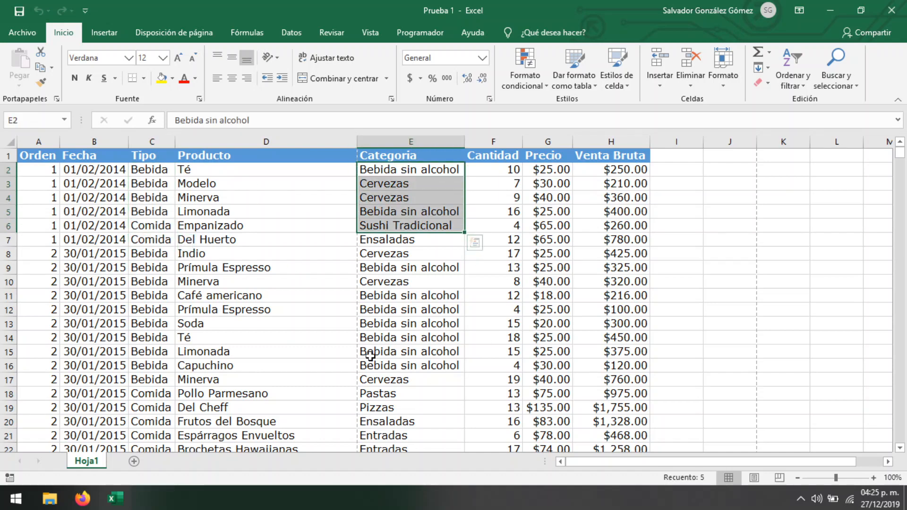
left_click(308, 253)
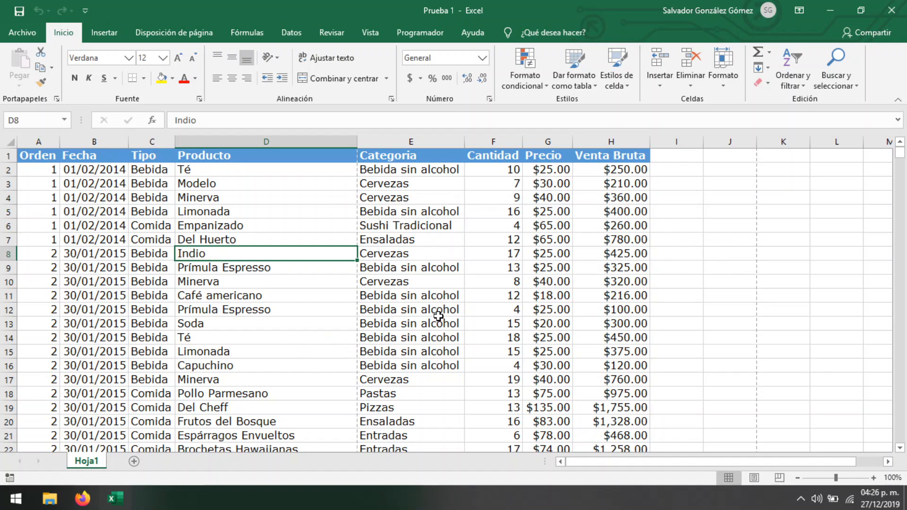
- Select the nonadjacent ranges C2:C12 and E2:E12 together
left_click(149, 171)
left_click_drag(149, 173, 154, 314)
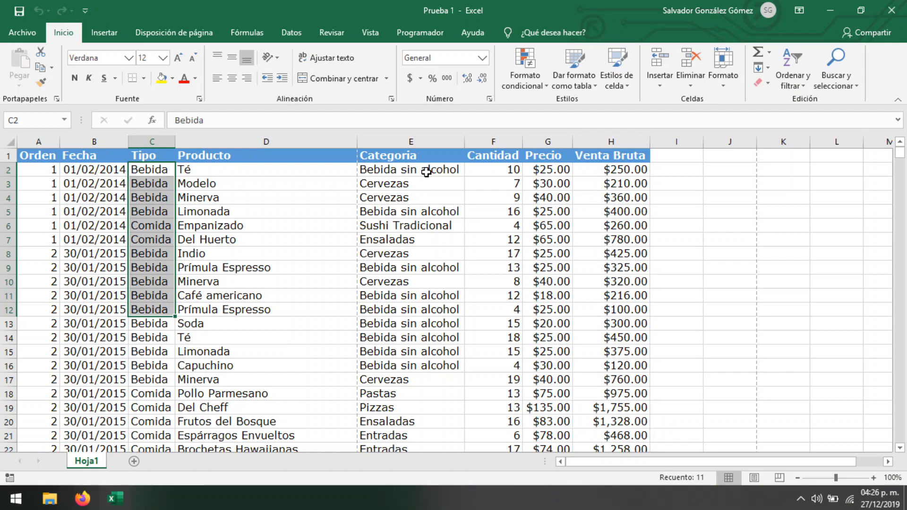
left_click_drag(421, 172, 435, 309)
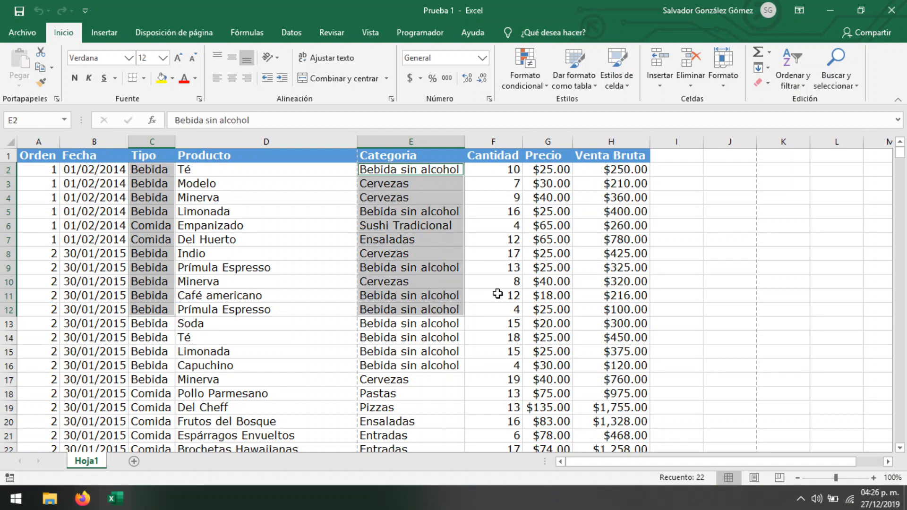
- Select rows 2 to 13 of the Tipo, Categoria, Precio and Venta Bruta columns as one multiple selection, ending on row 13
left_click_drag(146, 171, 137, 315)
left_click_drag(456, 169, 421, 326)
left_click_drag(149, 170, 161, 329)
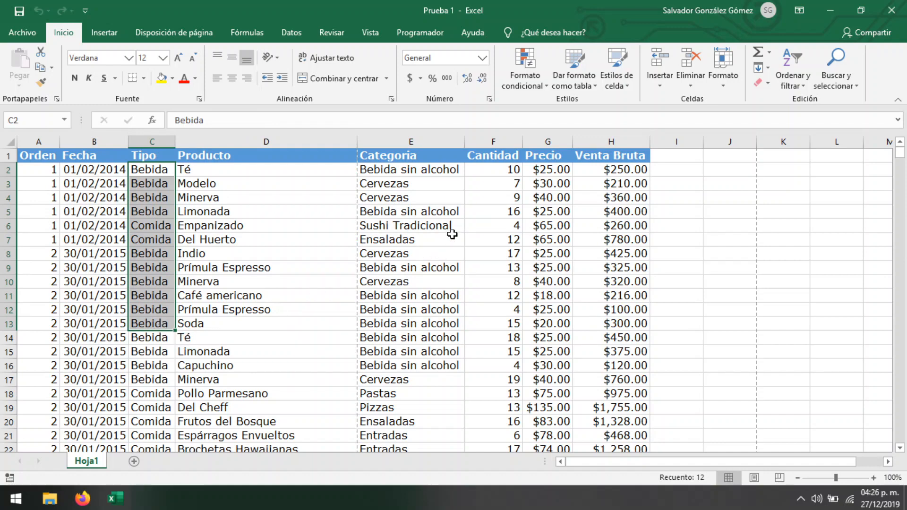
left_click_drag(398, 170, 390, 322, "ctrl")
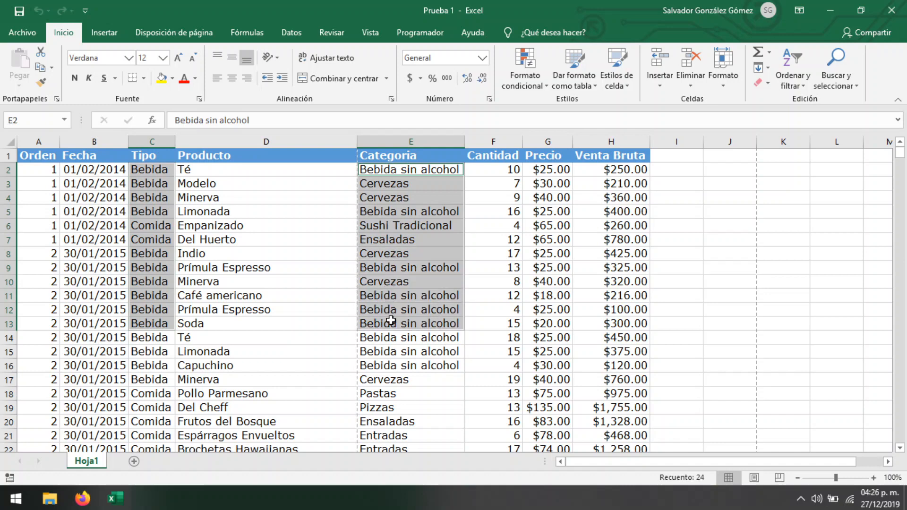
left_click_drag(553, 172, 552, 324, "ctrl")
left_click_drag(631, 171, 617, 318, "ctrl")
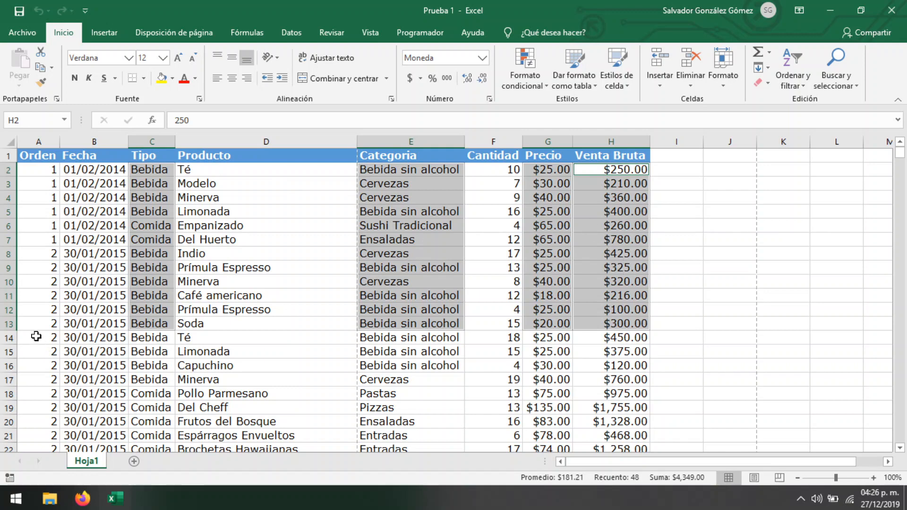
left_click(9, 324)
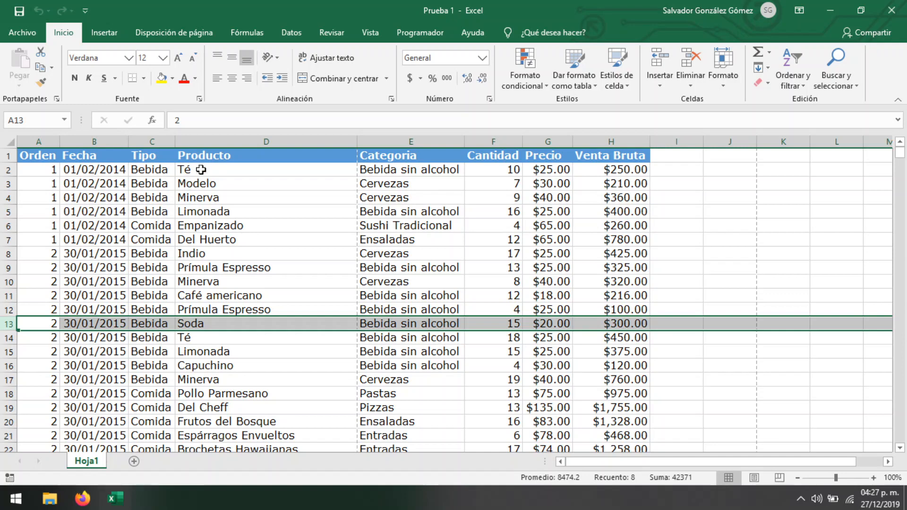
- Try to copy the unequal multiple selection D1:D9, F1:F14 and H1:H7
left_click_drag(203, 158, 220, 270)
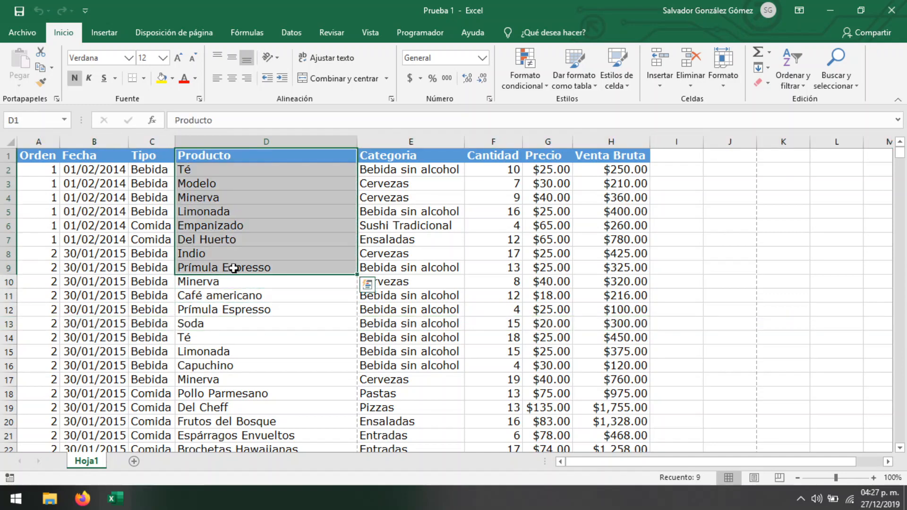
left_click_drag(483, 153, 517, 339)
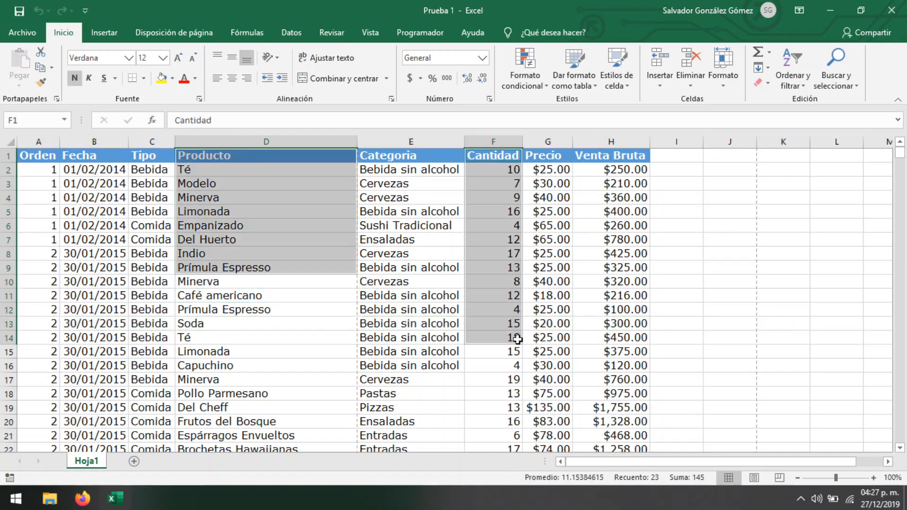
left_click_drag(619, 156, 633, 238)
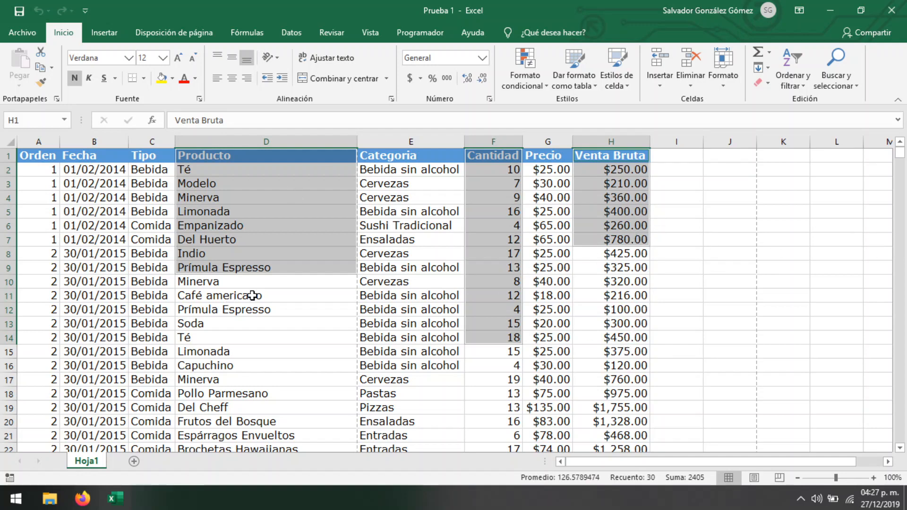
left_click(40, 69)
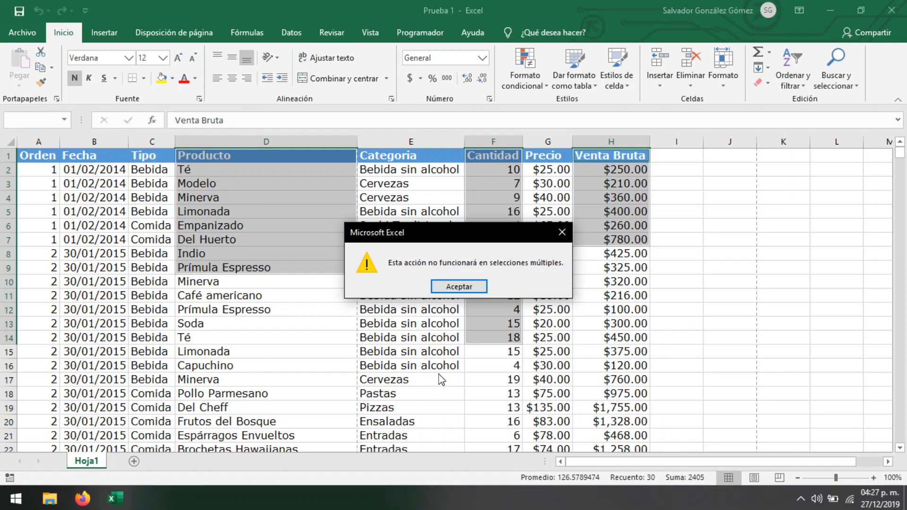
left_click(563, 233)
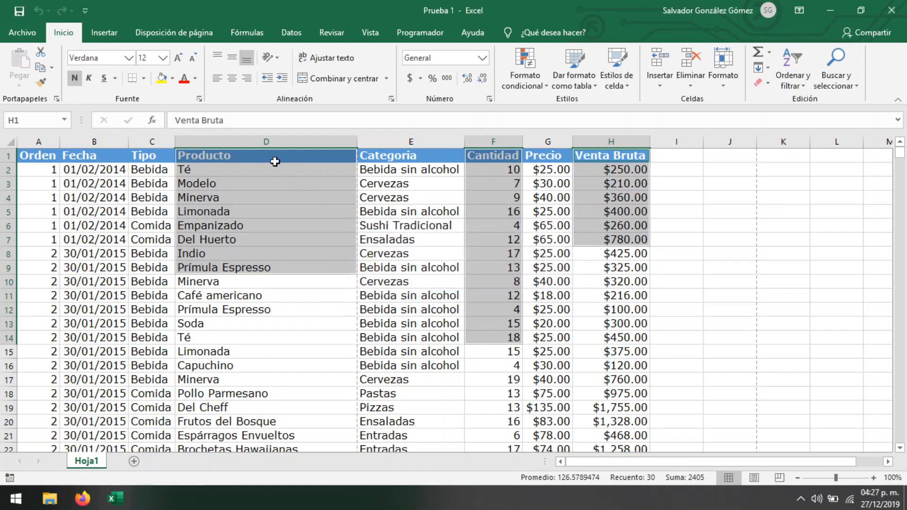
- Copy rows 1 to 13 of the Producto, Cantidad and Venta Bruta columns together and paste them starting at J1
left_click(270, 157)
left_click_drag(270, 157, 293, 325)
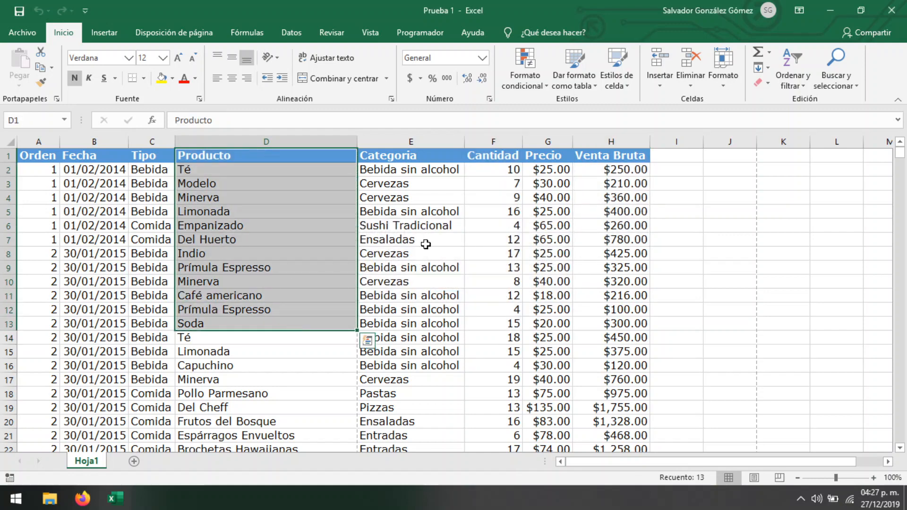
left_click_drag(504, 152, 521, 322)
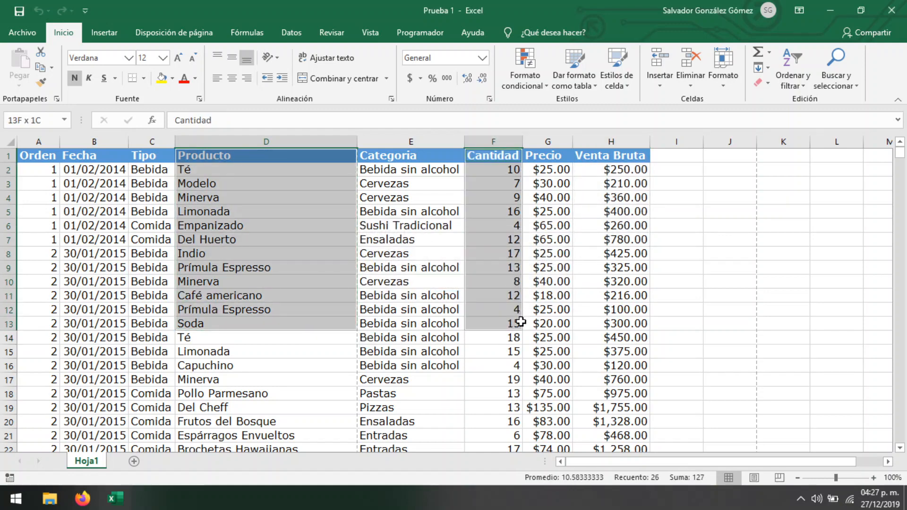
left_click_drag(621, 155, 640, 326)
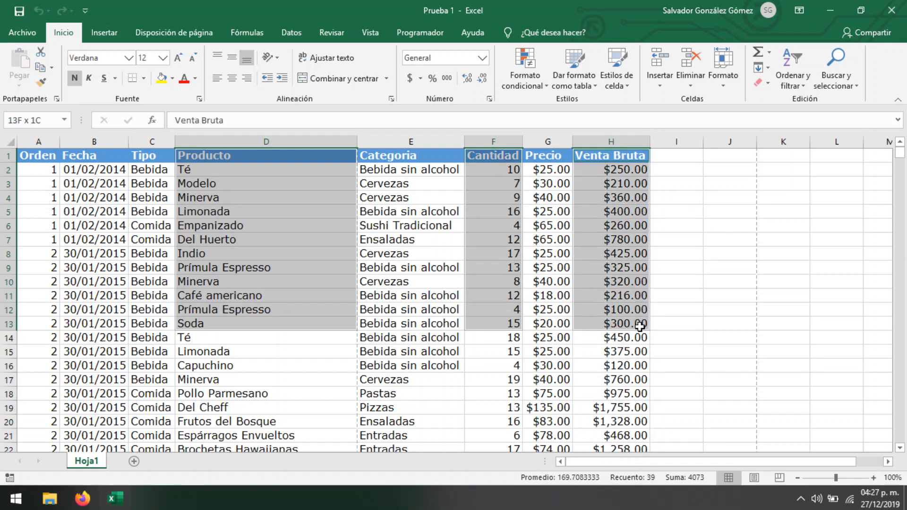
left_click(41, 67)
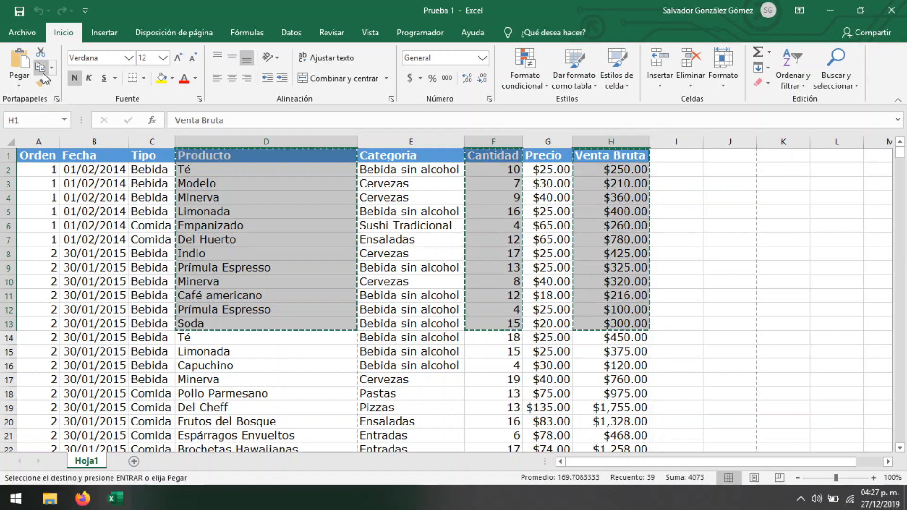
left_click(741, 158)
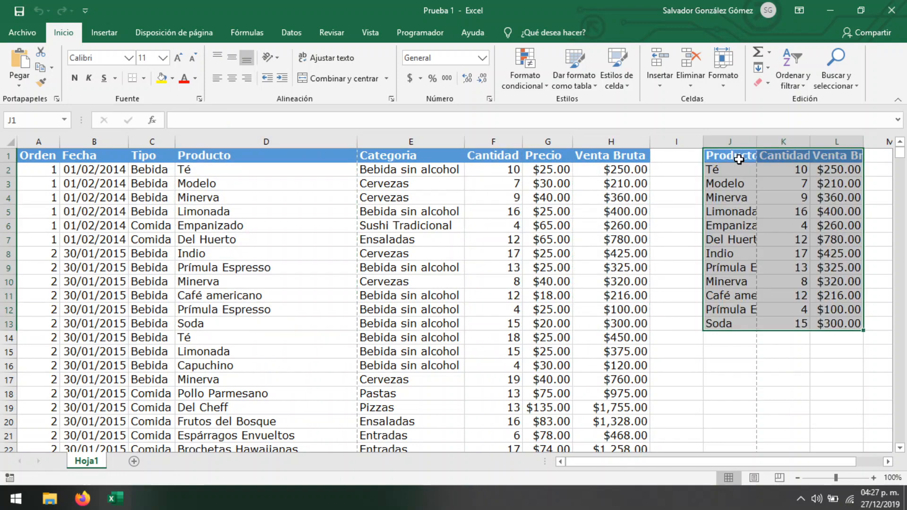
key("Return")
- Autofit the widths of columns J to L to the pasted data
left_click_drag(741, 142, 836, 142)
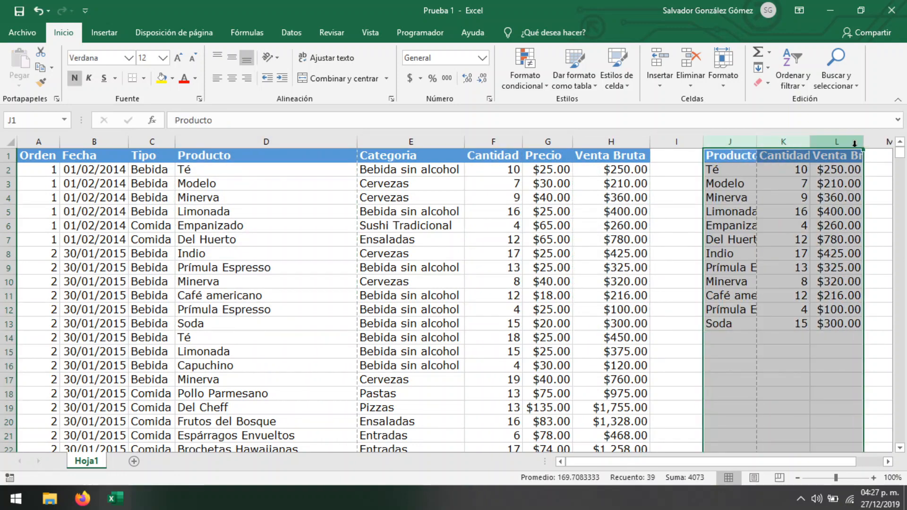
double_click(864, 141)
left_click_drag(742, 467, 610, 465)
- Undo the column autofit and the paste at J1, and clear the copied selection
key("ctrl+z")
key("ctrl+z")
key("ctrl+z")
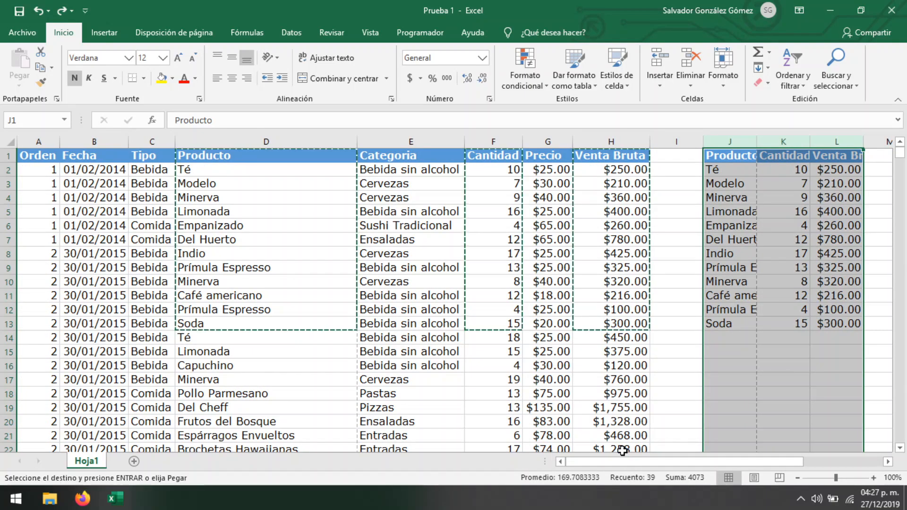
left_click(385, 203)
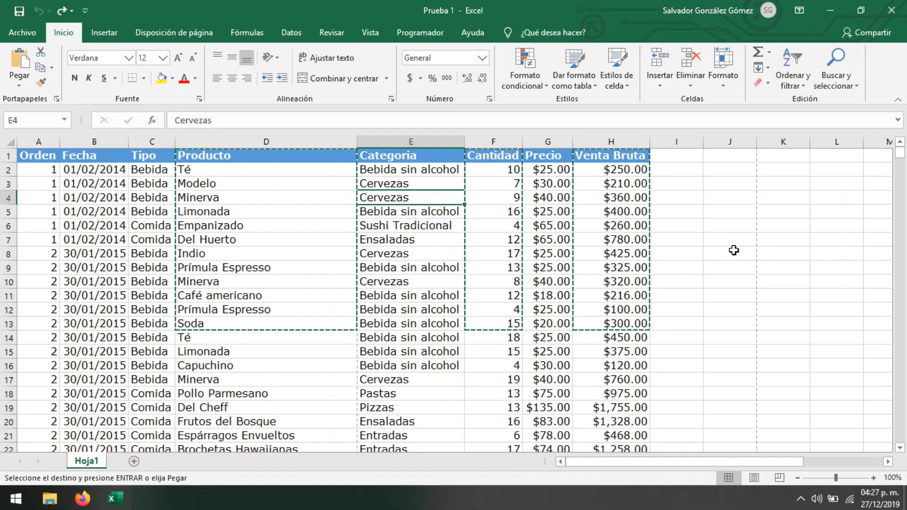
key("Escape")
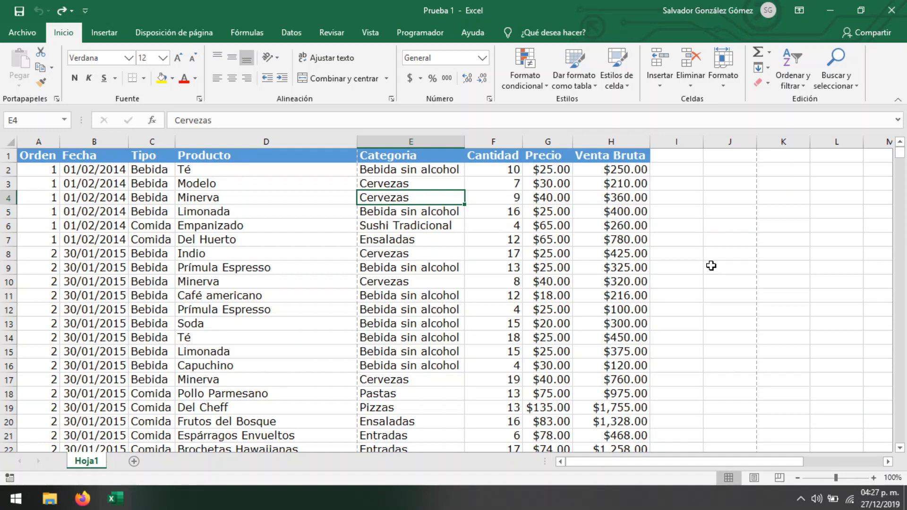
- Select the Producto data and look through the column for repeated product names
left_click(246, 306)
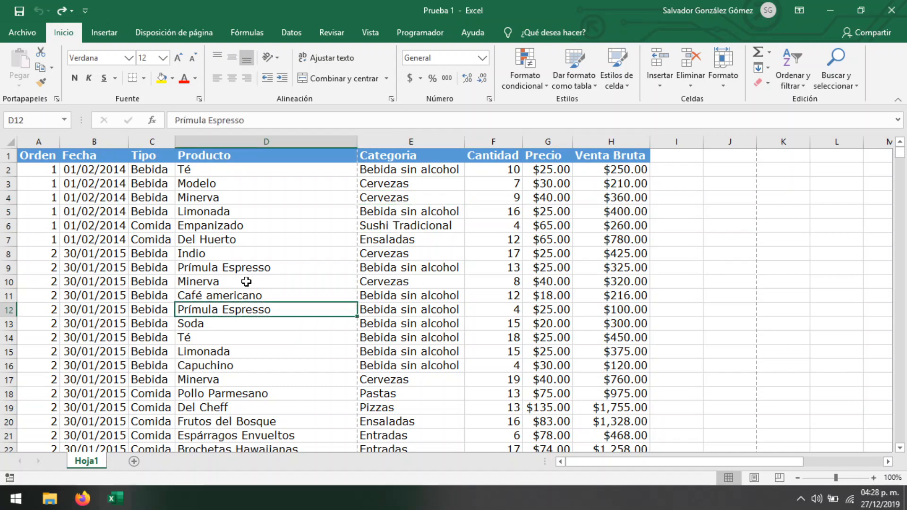
left_click(227, 155)
key("ctrl+shift+Down")
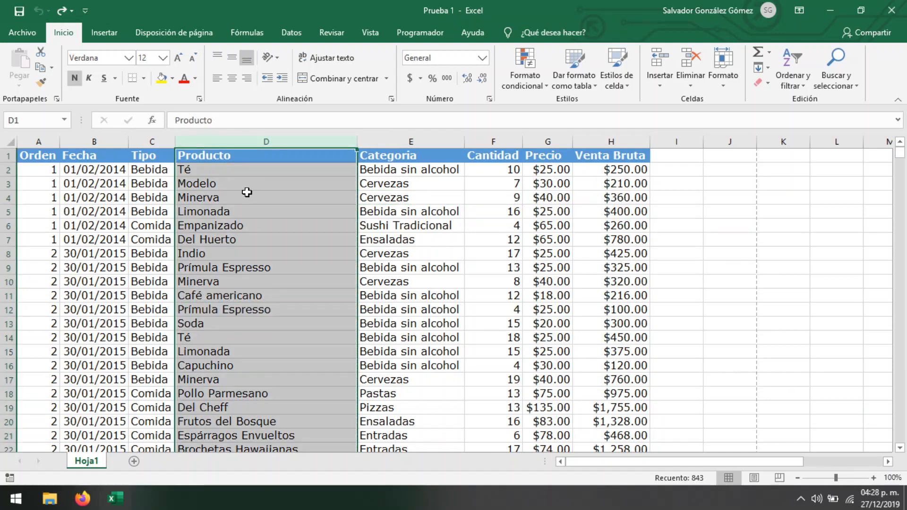
scroll(251, 199, "down", 5)
scroll(257, 363, "up", 5)
scroll(256, 364, "down", 4)
scroll(256, 358, "up", 4)
left_click_drag(280, 271, 279, 279)
- Add a filter to the Producto column and review its list of products, leaving it without applying any criteria
left_click(267, 142)
key("ctrl+shift+l")
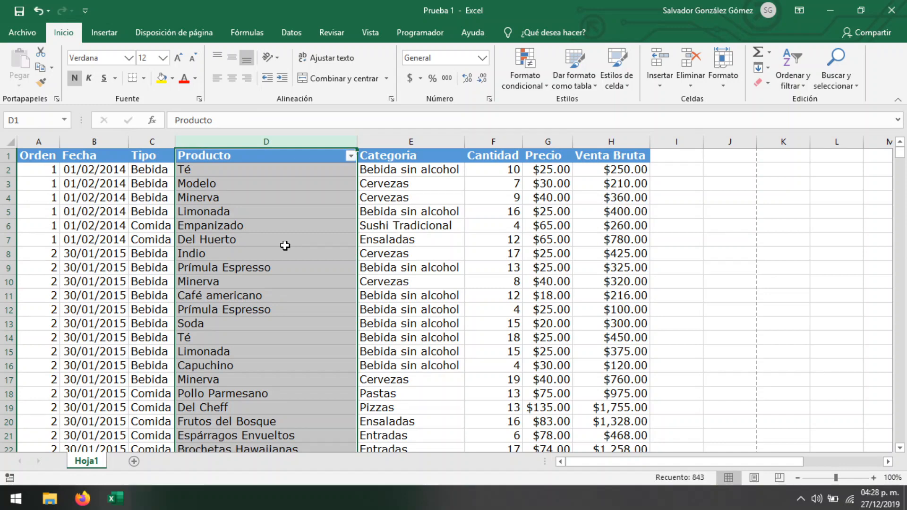
left_click(350, 156)
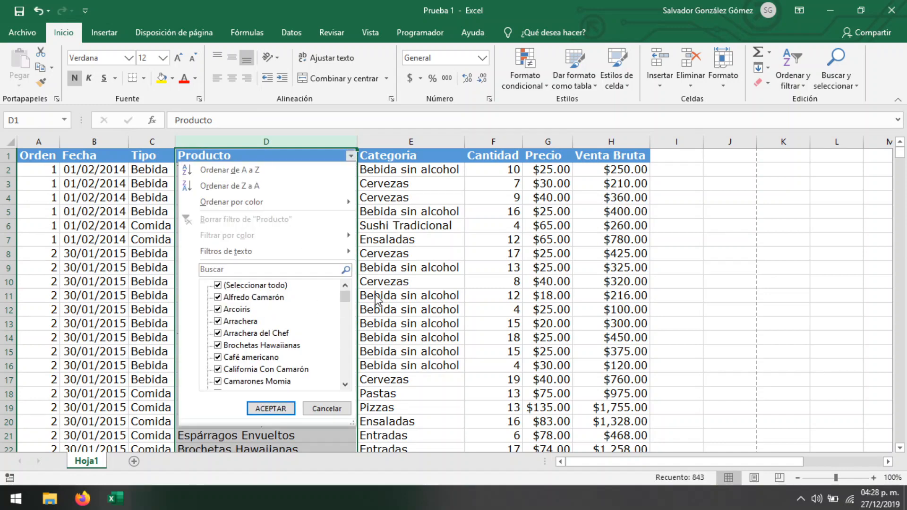
scroll(348, 301, "down", 5)
scroll(347, 299, "up", 5)
left_click_drag(349, 305, 339, 286)
left_click(328, 407)
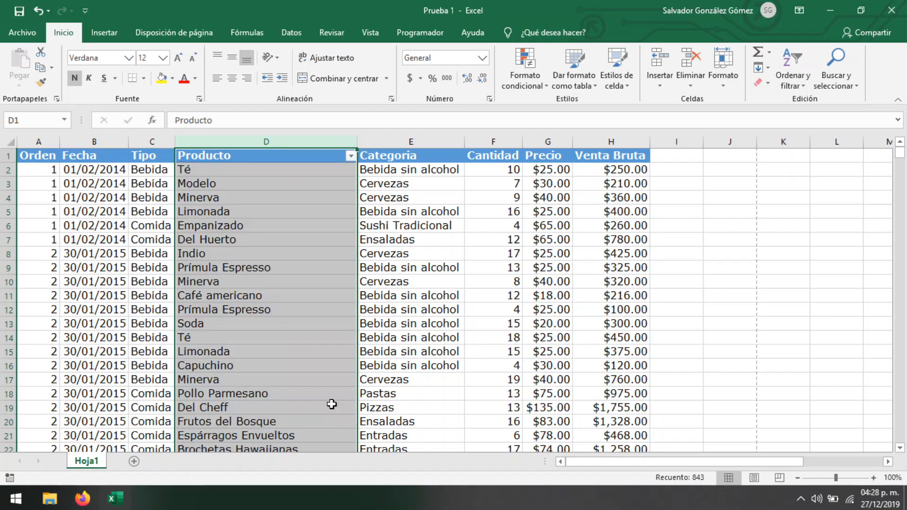
- Check the Producto data from D2 down to its last row and remove the filter from its header
left_click(239, 171)
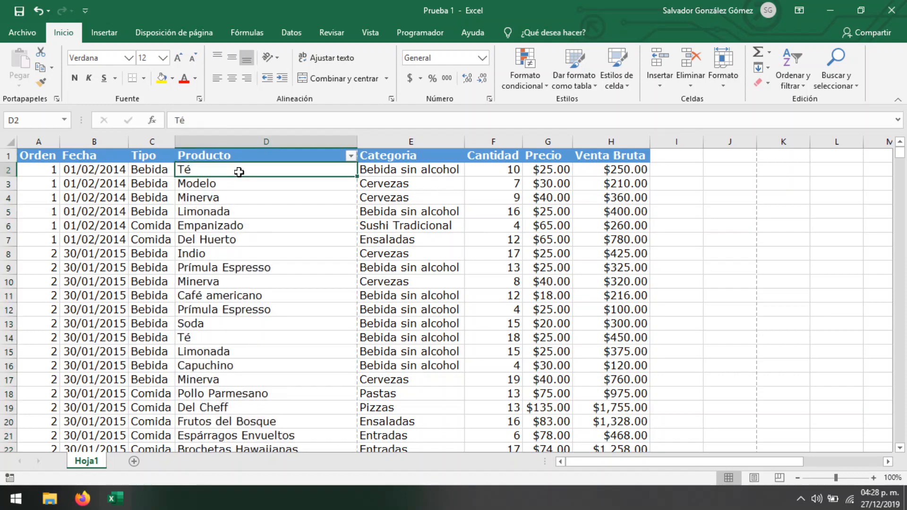
key("ctrl+shift+Down")
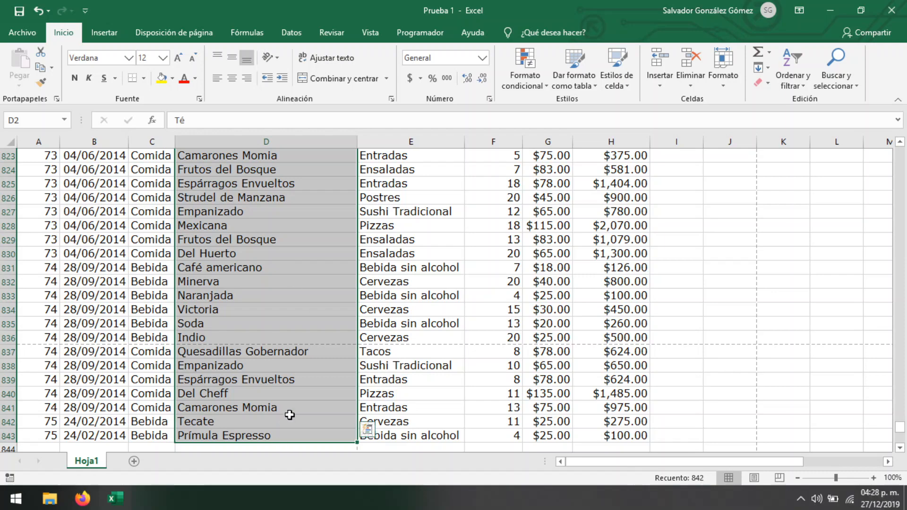
left_click(307, 436)
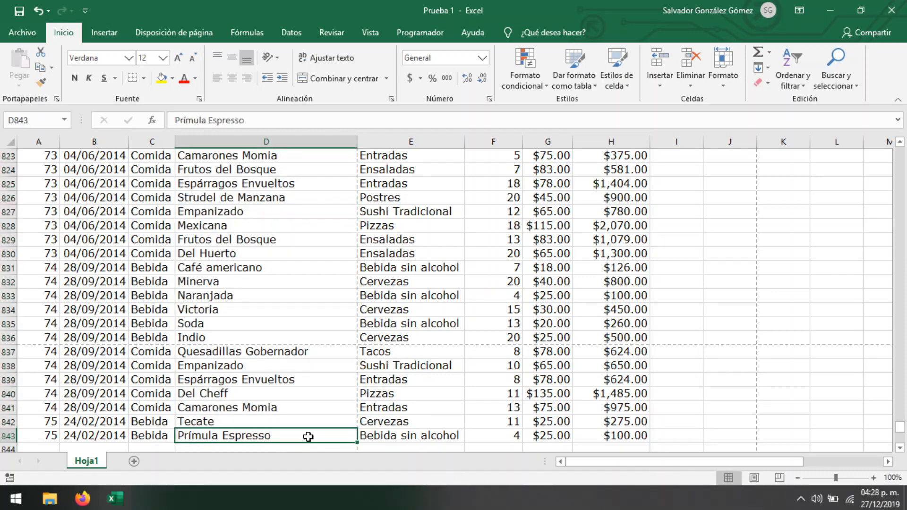
key("ctrl+Up")
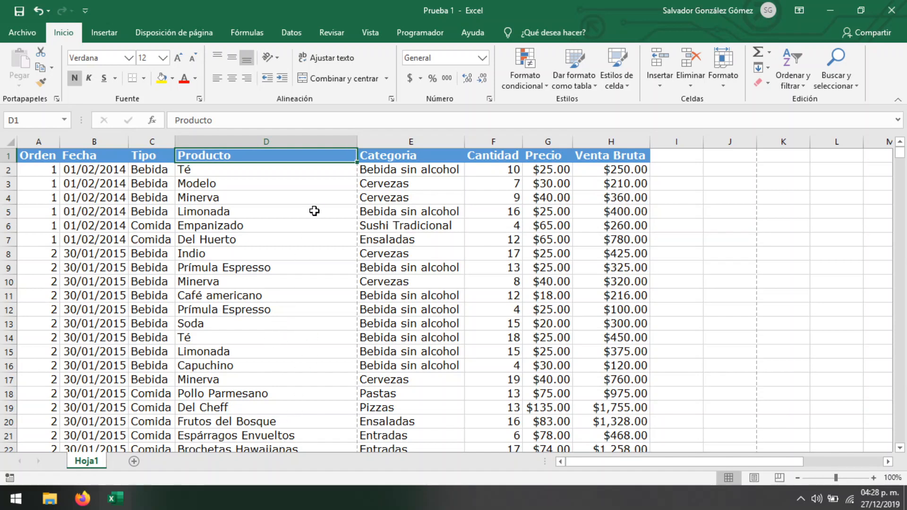
- Copy the entire Producto column D and try to paste it at L2
left_click(315, 142)
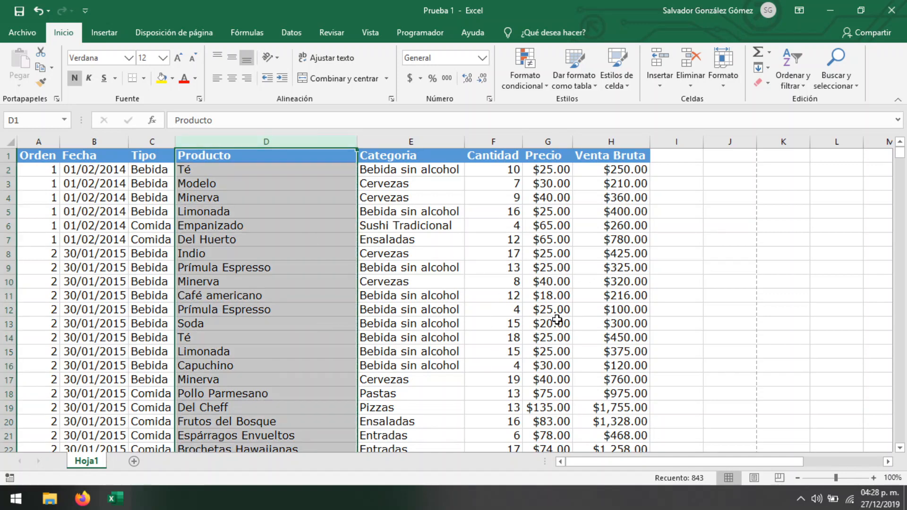
key("ctrl+c")
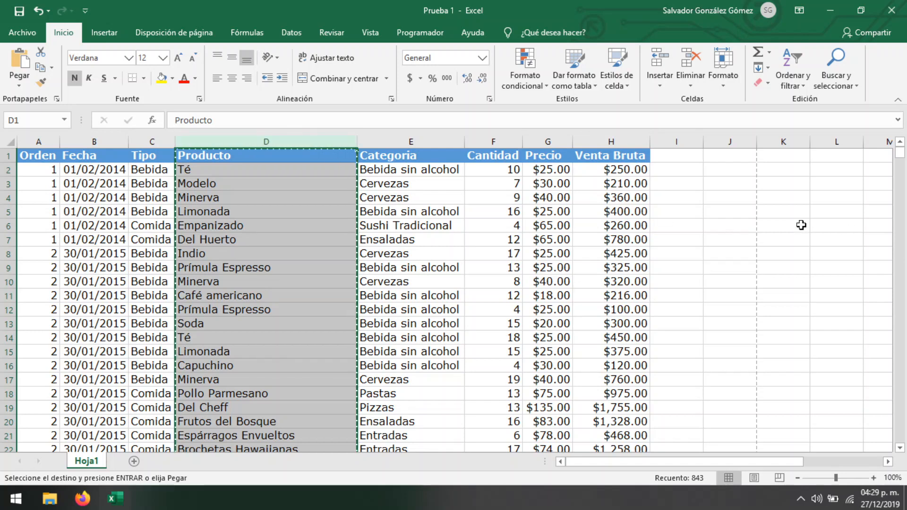
left_click(826, 171)
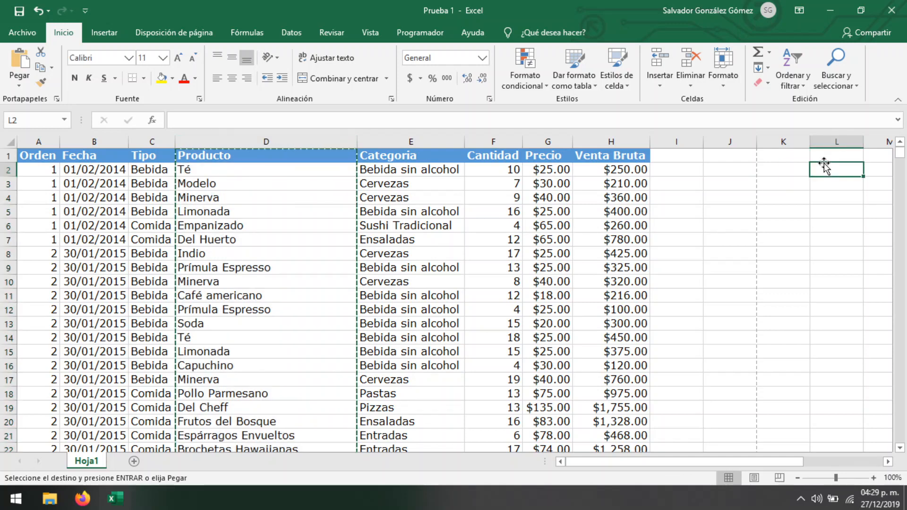
key("ctrl+v")
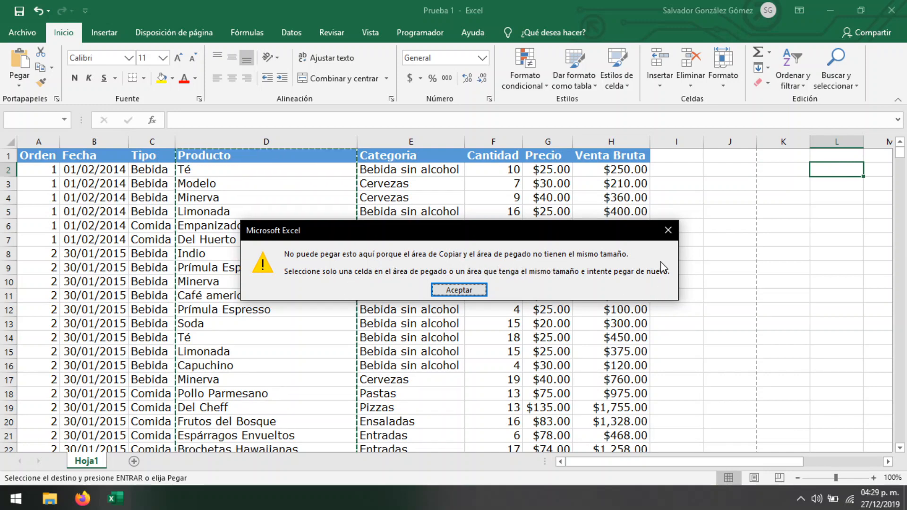
left_click(671, 231)
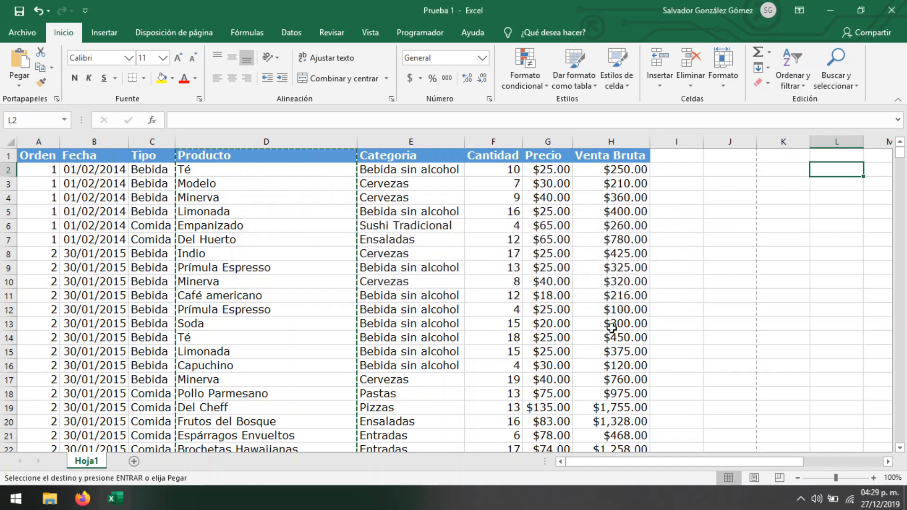
- Paste the copied Producto column at L1 and autofit the width of column L
left_click(278, 138)
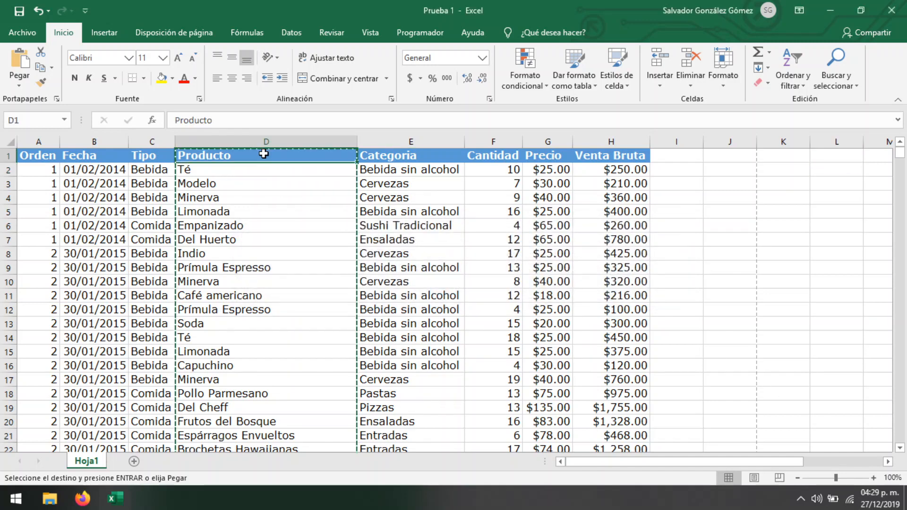
left_click(265, 153)
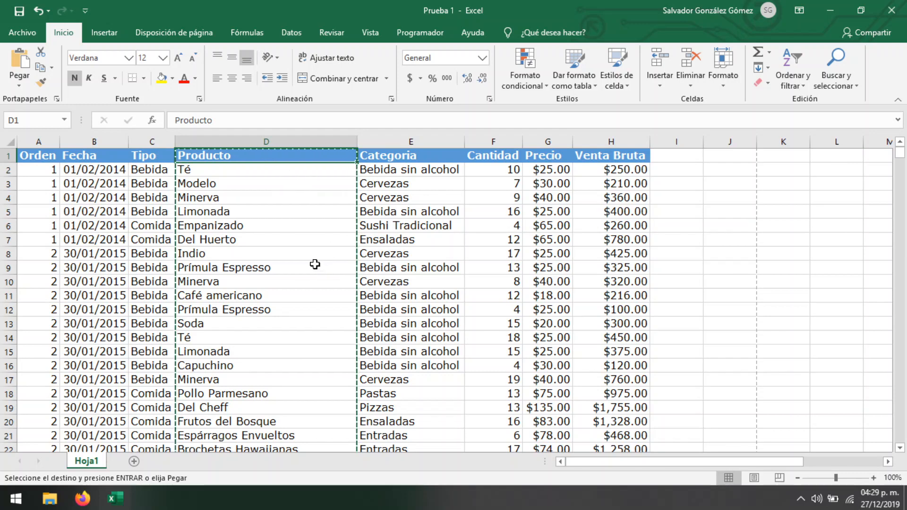
left_click(842, 155)
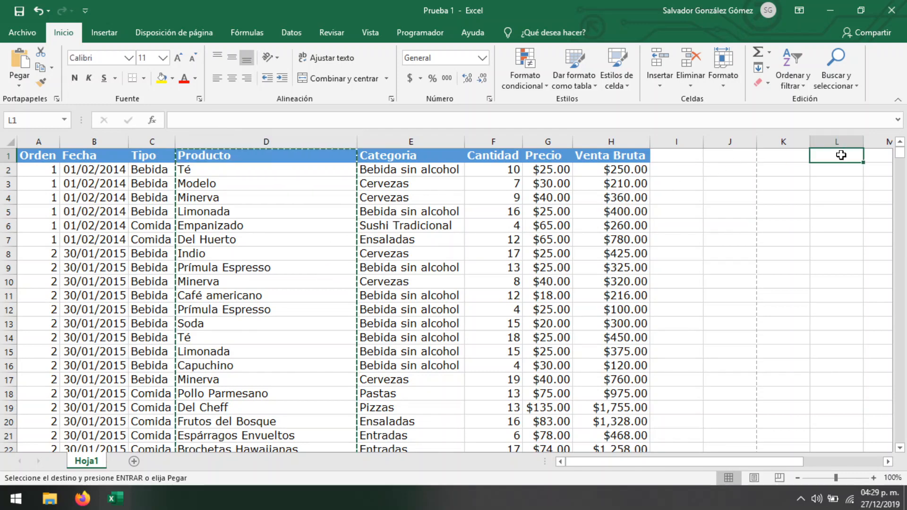
key("Return")
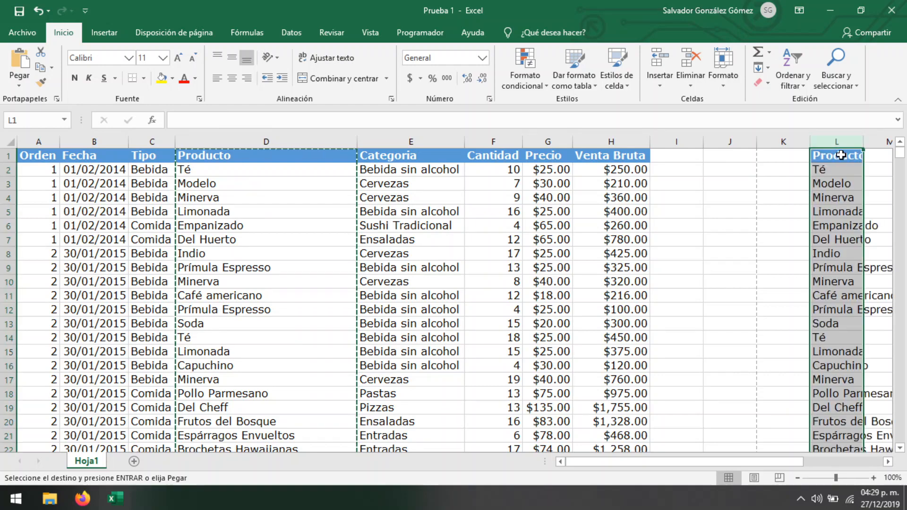
left_click_drag(695, 462, 775, 461)
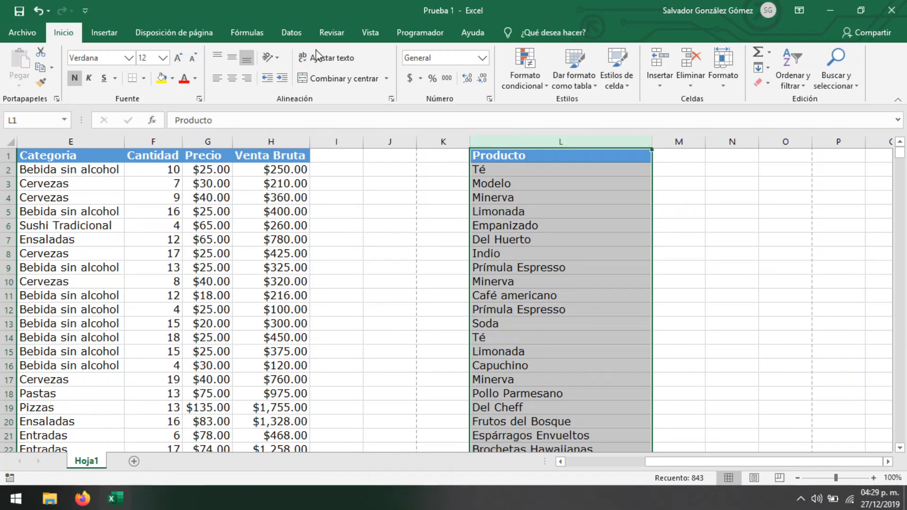
- Remove the duplicate values from the Producto copy in column L, treating its first row as a header
left_click(291, 33)
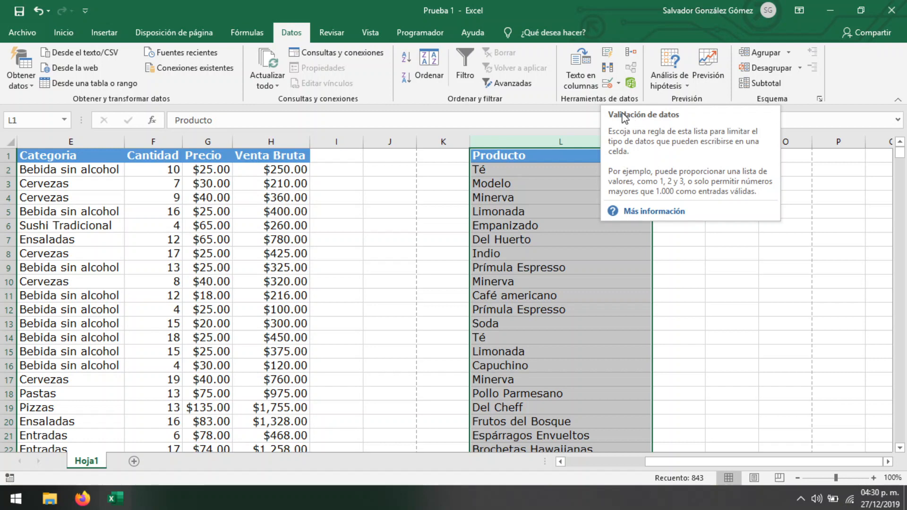
left_click(605, 71)
left_click_drag(450, 162, 206, 105)
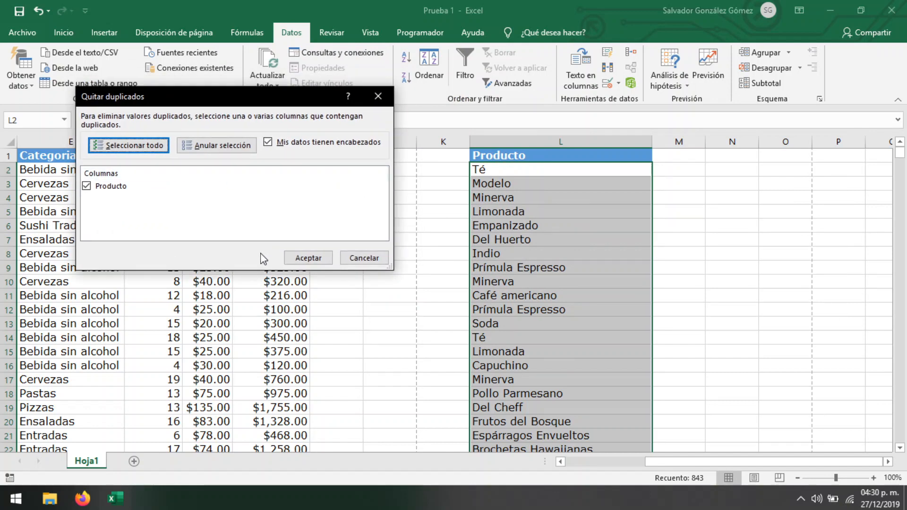
left_click(308, 259)
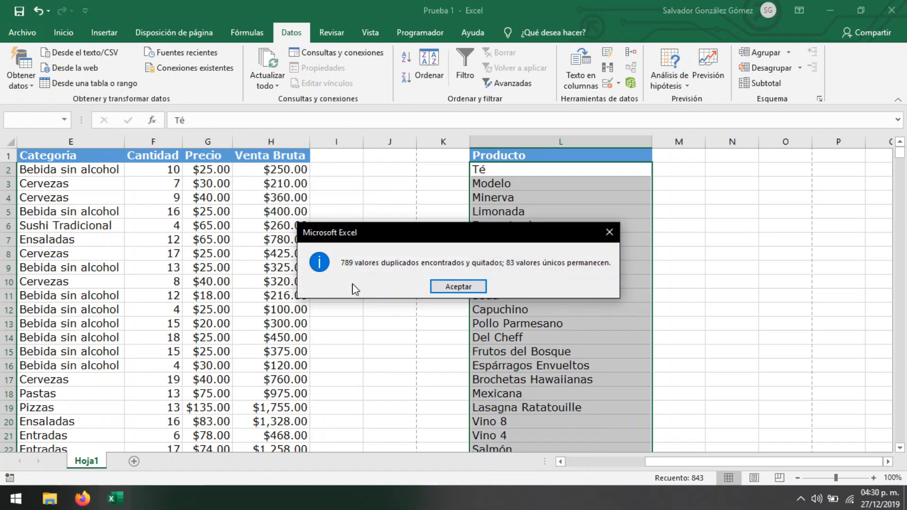
left_click_drag(455, 233, 289, 205)
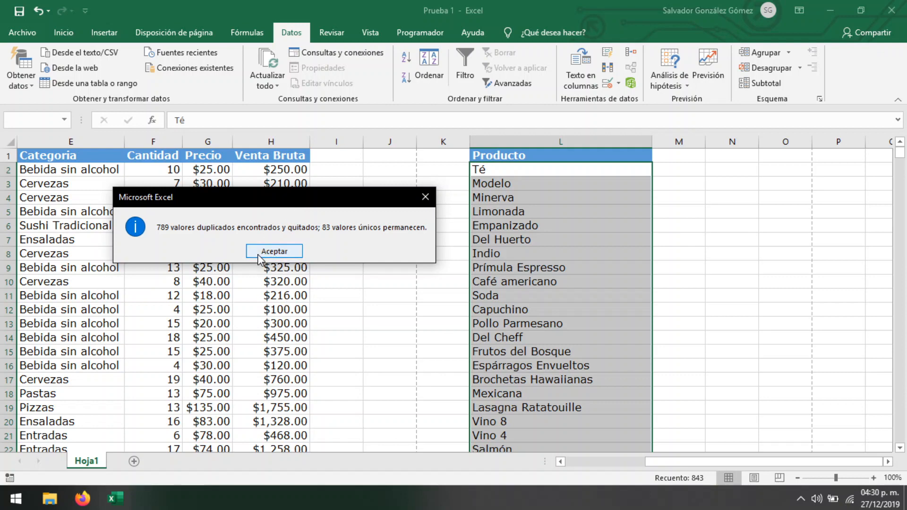
left_click(274, 251)
- Look through the deduplicated product list in column L down to its last entry
left_click(578, 226)
scroll(578, 227, "down", 1)
scroll(579, 227, "down", 20)
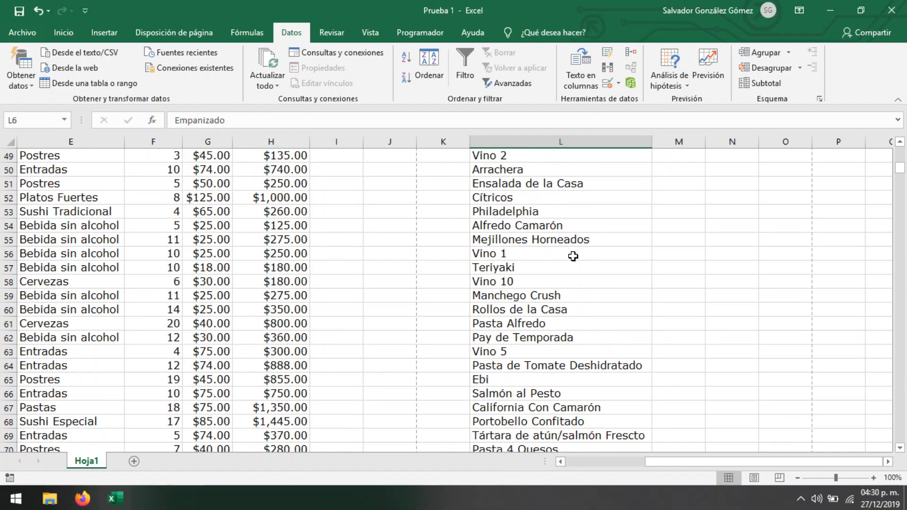
scroll(568, 287, "up", 3)
scroll(568, 288, "down", 3)
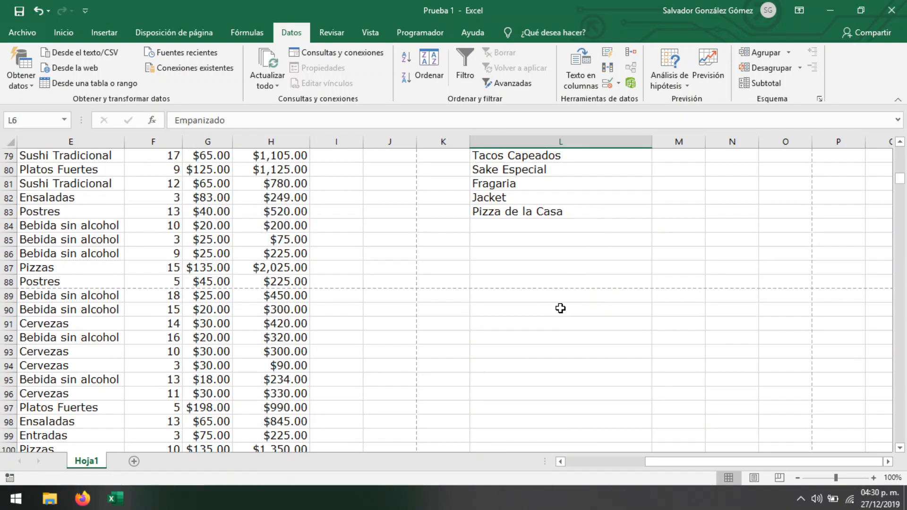
scroll(561, 308, "up", 20)
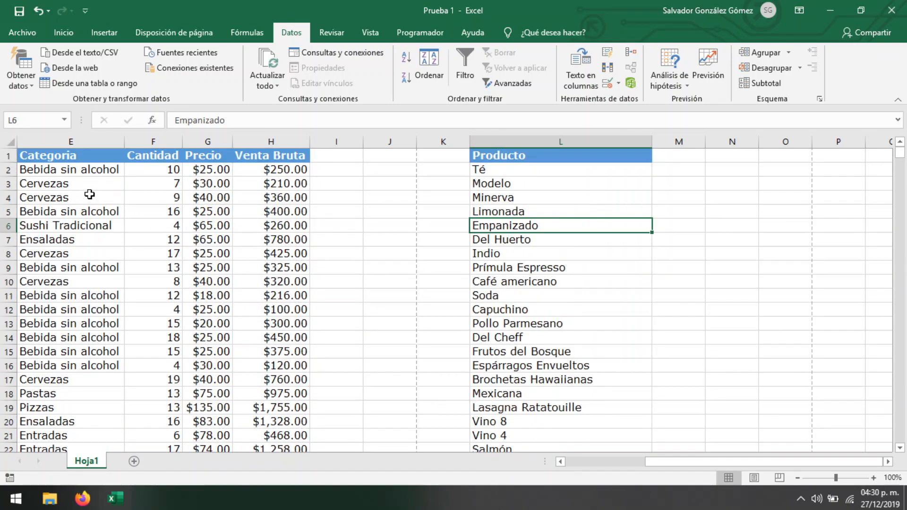
- Select the Categoria data and the deduplicated Producto list down to their last rows to compare their lengths
left_click(70, 171)
key("ctrl+shift+Down")
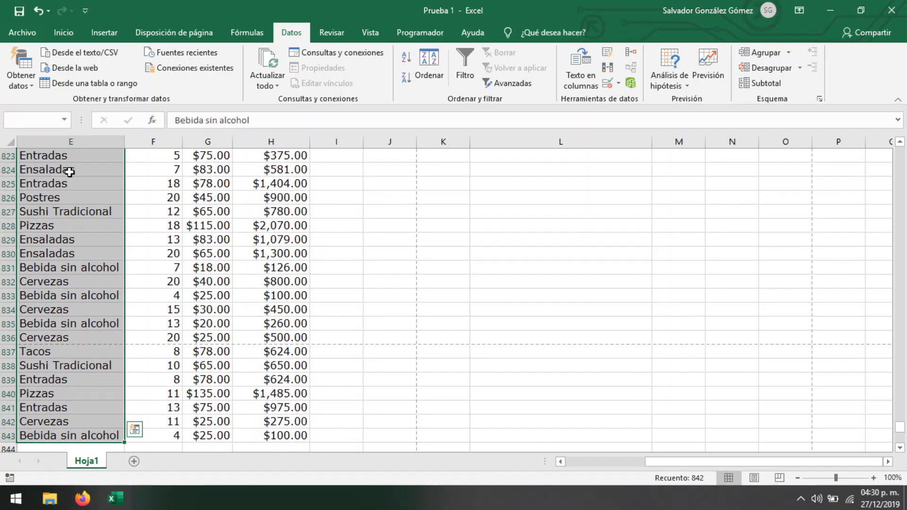
scroll(555, 373, "up", 18)
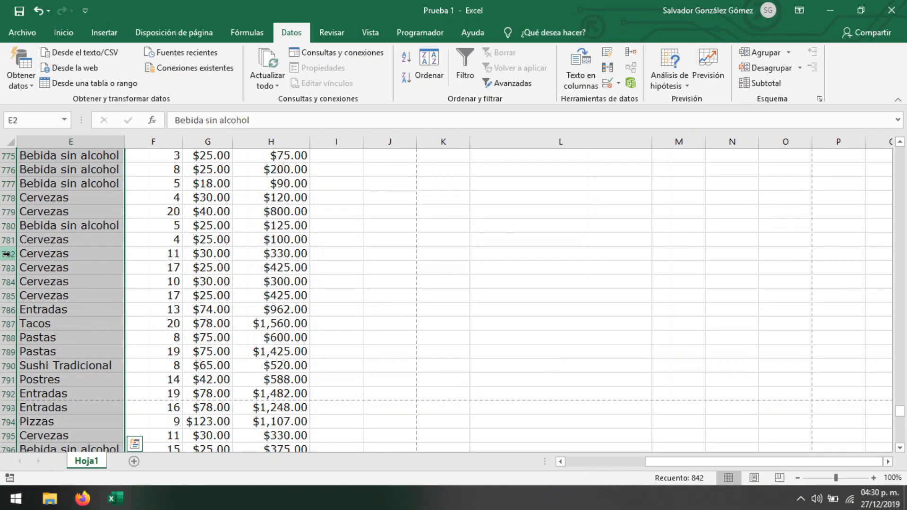
key("ctrl+Up")
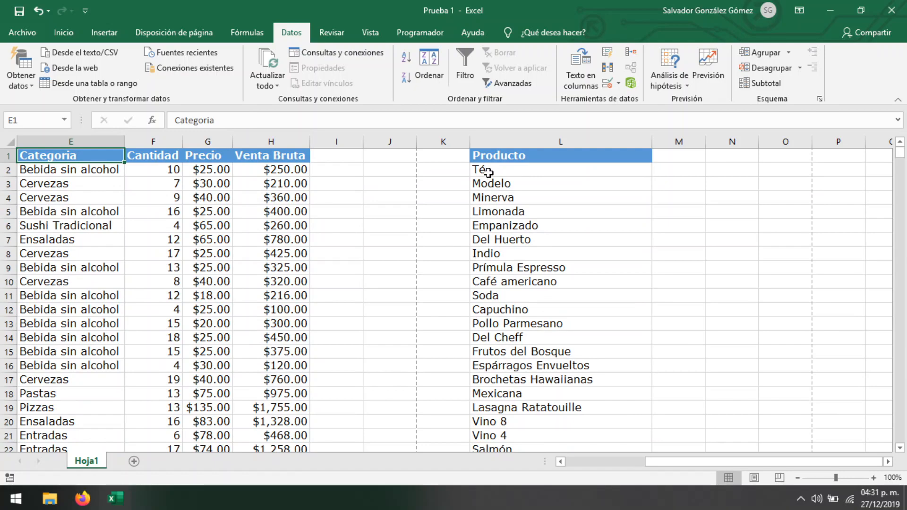
left_click(488, 169)
key("ctrl+shift+Down")
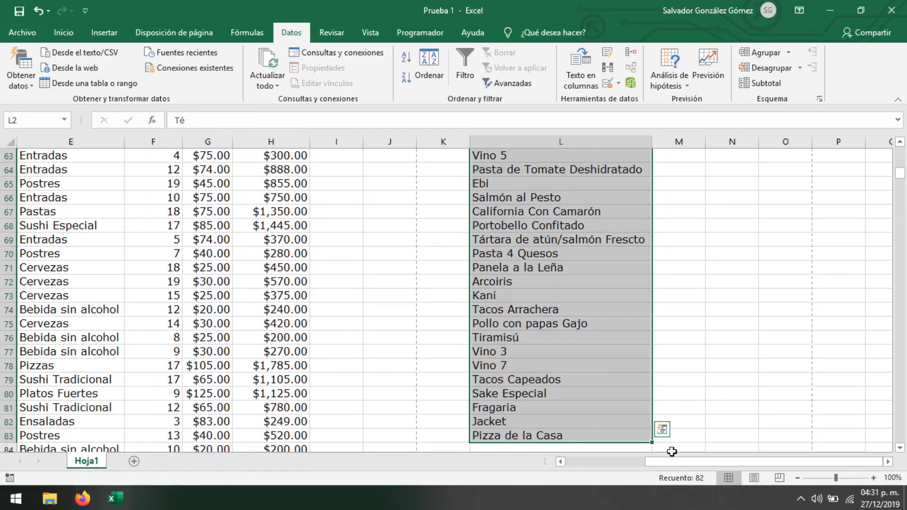
scroll(581, 360, "up", 20)
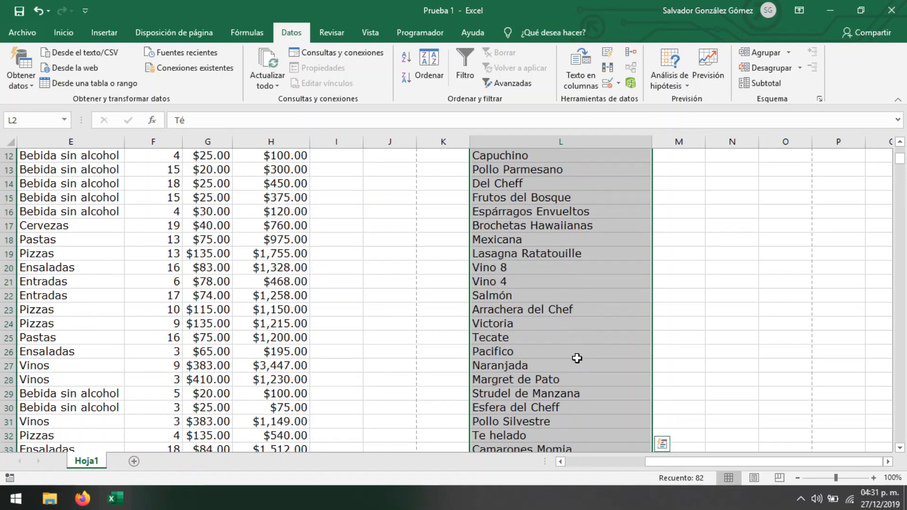
left_click(51, 211)
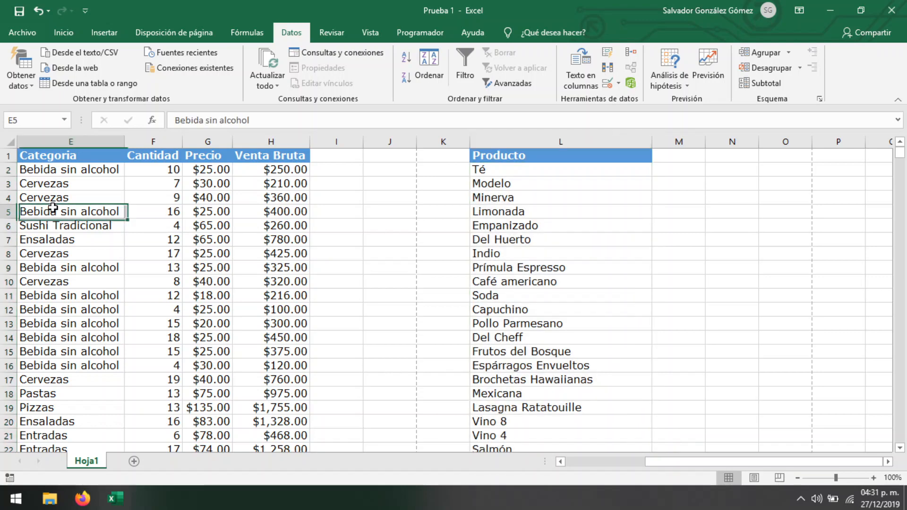
left_click(544, 182)
- Compare the original Producto column D with the deduplicated list in column L
left_click_drag(665, 461, 586, 478)
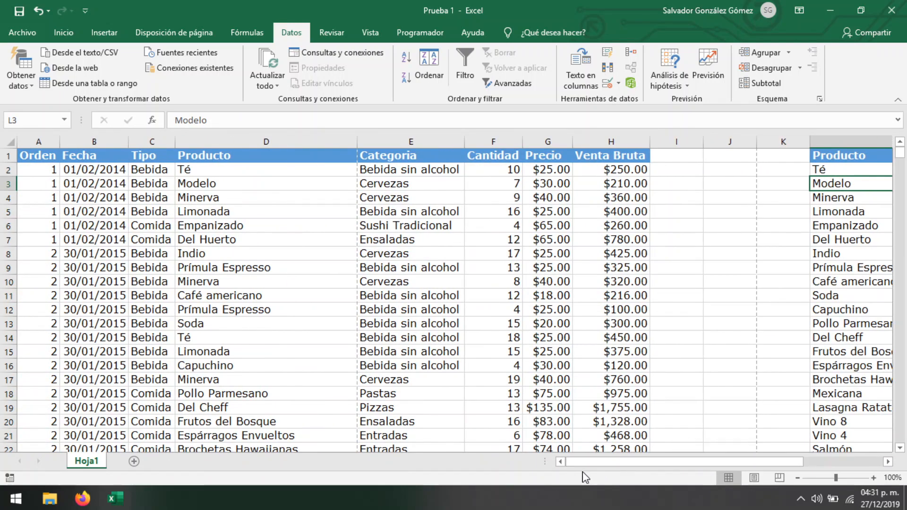
left_click(826, 145)
left_click_drag(704, 461, 782, 473)
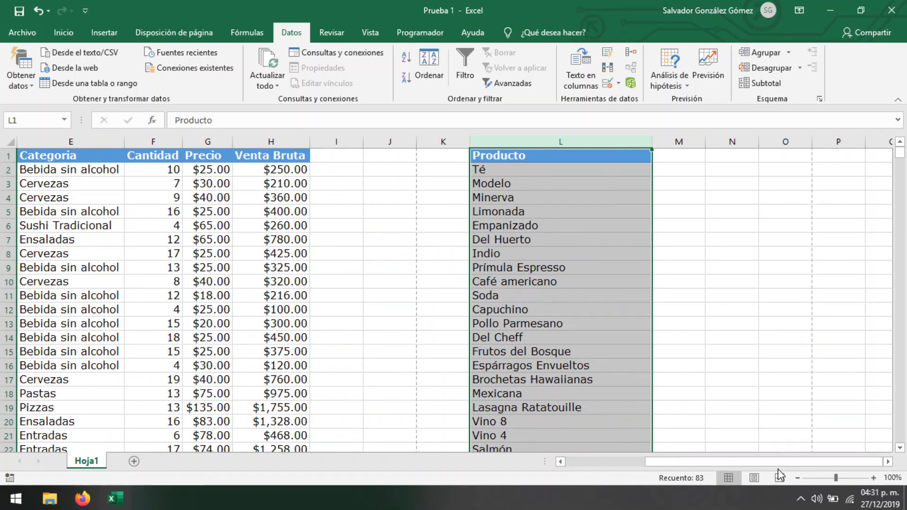
left_click_drag(780, 463, 707, 462)
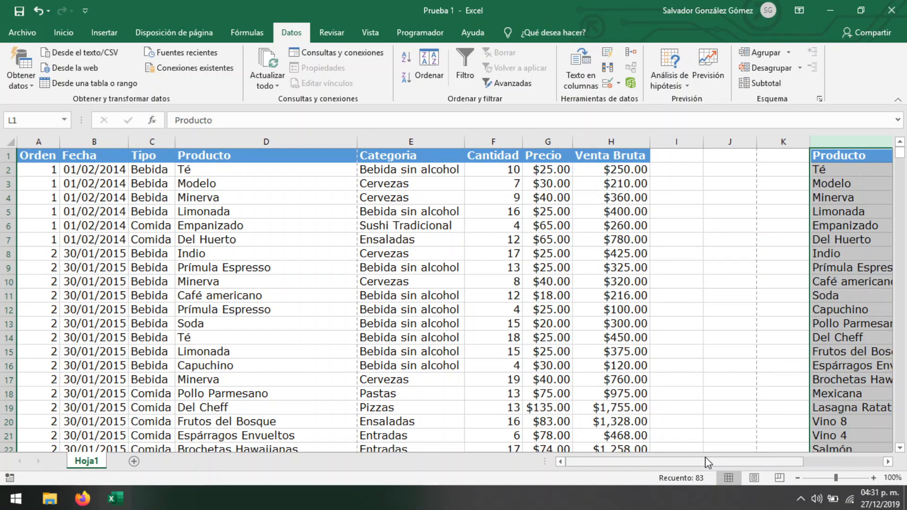
left_click(267, 236)
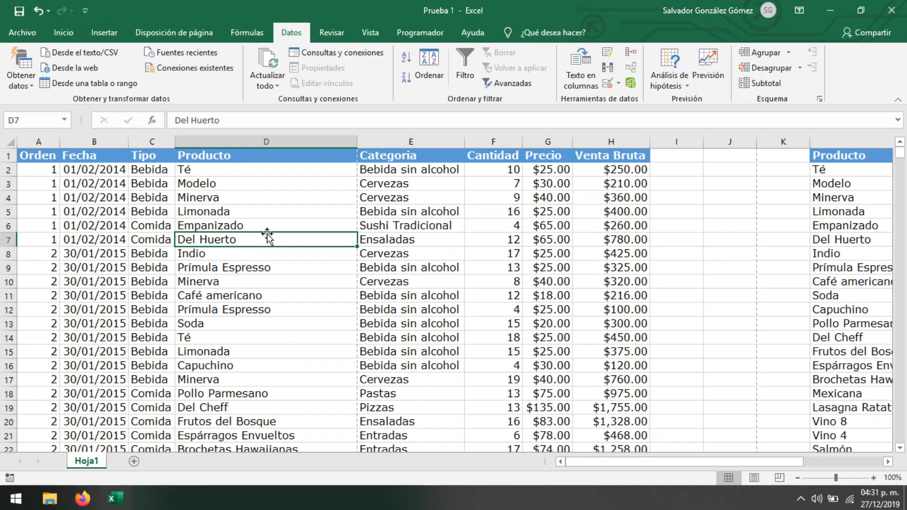
left_click_drag(742, 461, 782, 465)
left_click(770, 172)
left_click(773, 240)
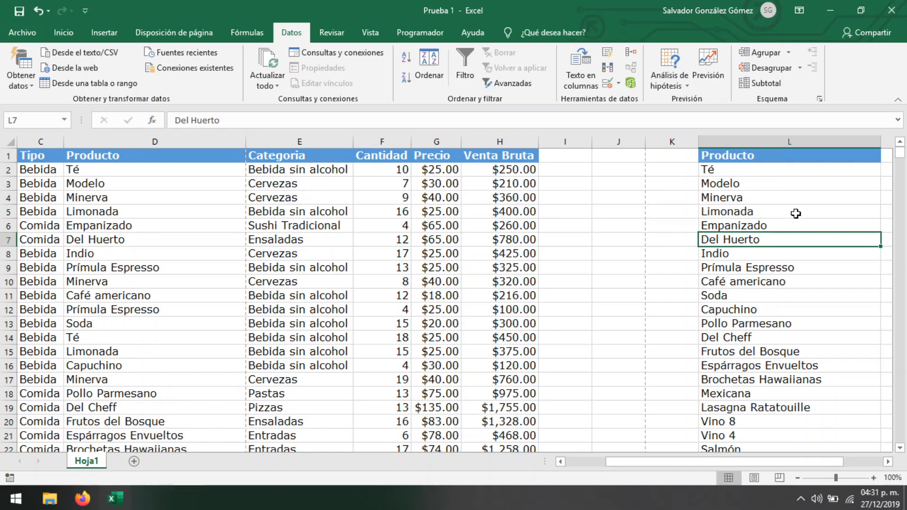
left_click(757, 158)
left_click(774, 269)
left_click(747, 379)
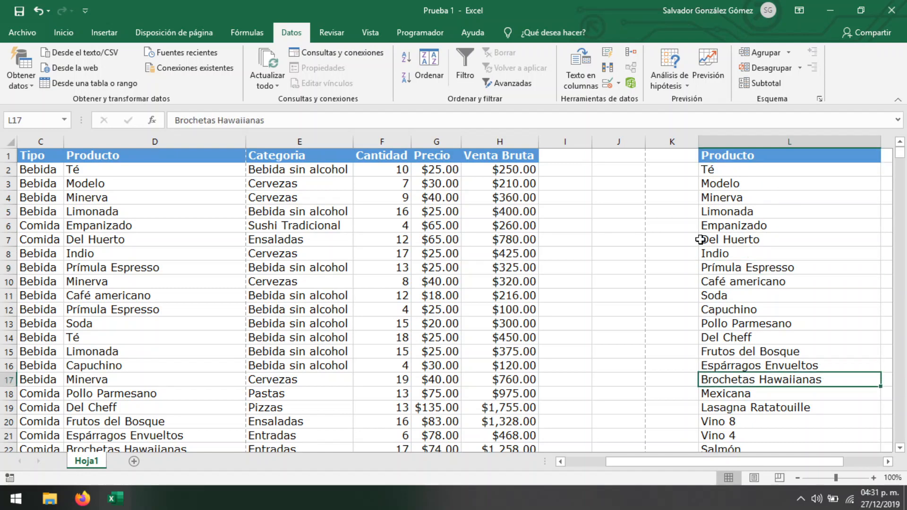
- Clear the contents of column L and return to the original sales data
left_click(762, 140)
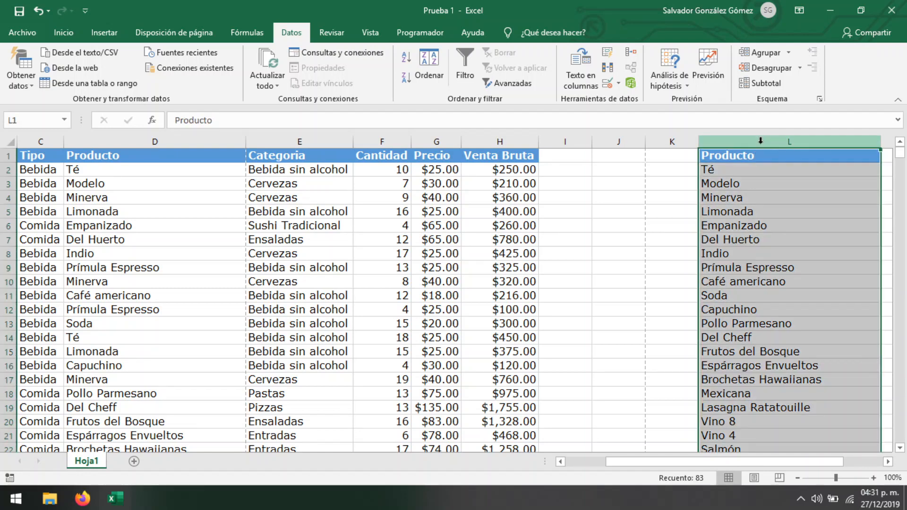
key("Delete")
scroll(277, 263, "left", 2)
left_click(373, 379)
left_click(151, 226)
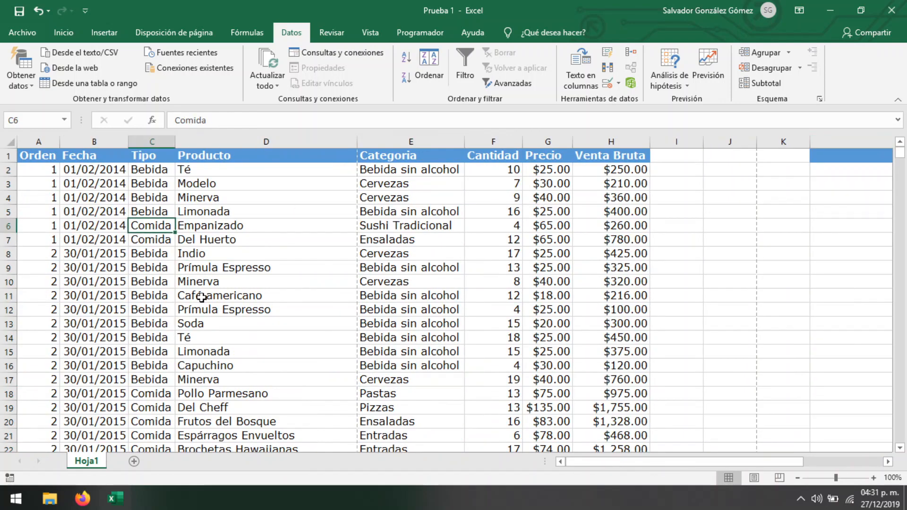
left_click(108, 239)
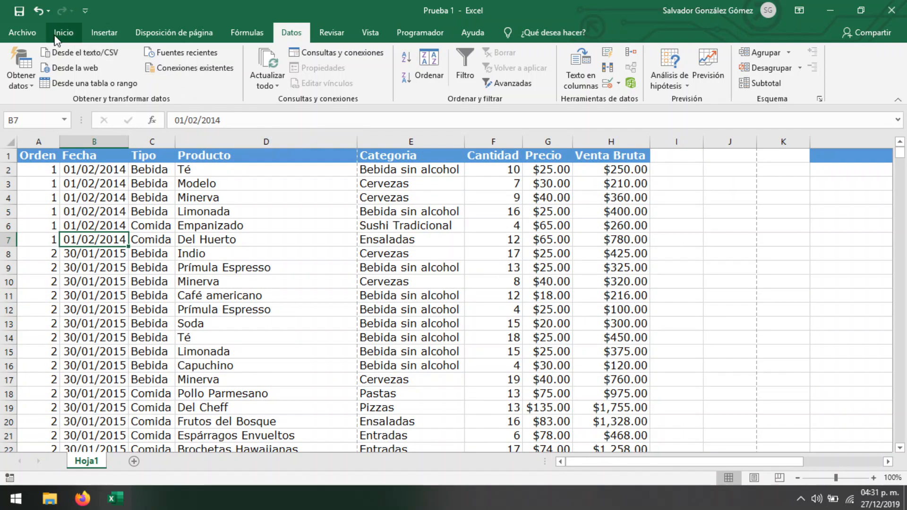
left_click(55, 36)
left_click(440, 238)
left_click_drag(214, 170, 209, 337)
left_click(610, 268)
- Delete the emptied column L together with its leftover blue header fill
left_click(859, 140)
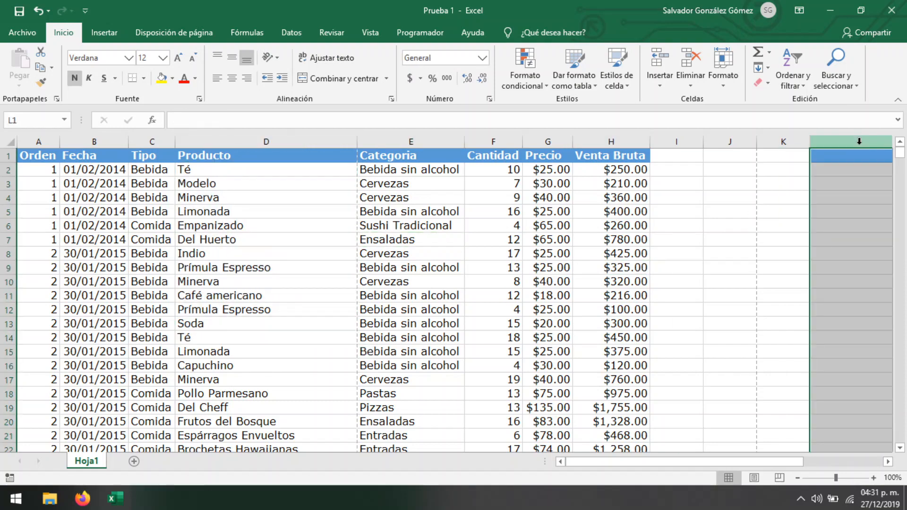
right_click(860, 140)
left_click(756, 253)
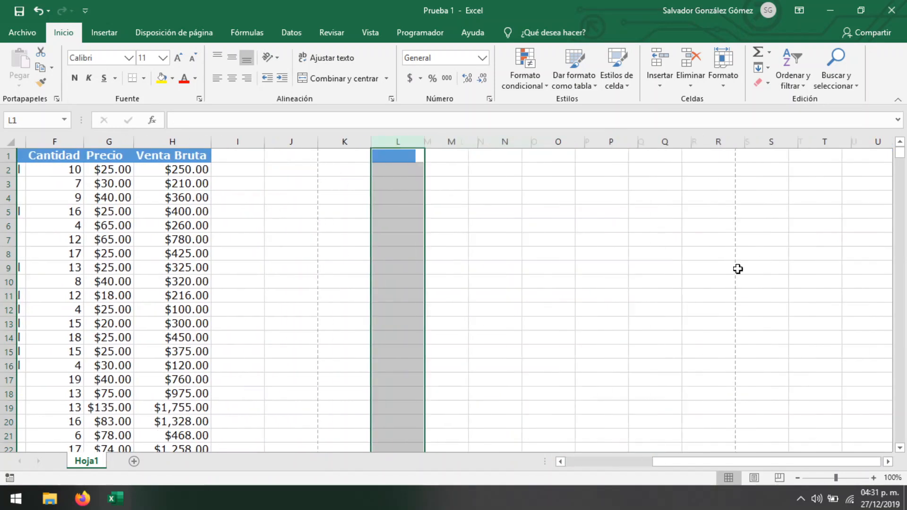
left_click_drag(720, 461, 629, 462)
- Go to the last entry of the Producto column and return to the first rows of the sales data
left_click(291, 245)
key("ctrl+Down")
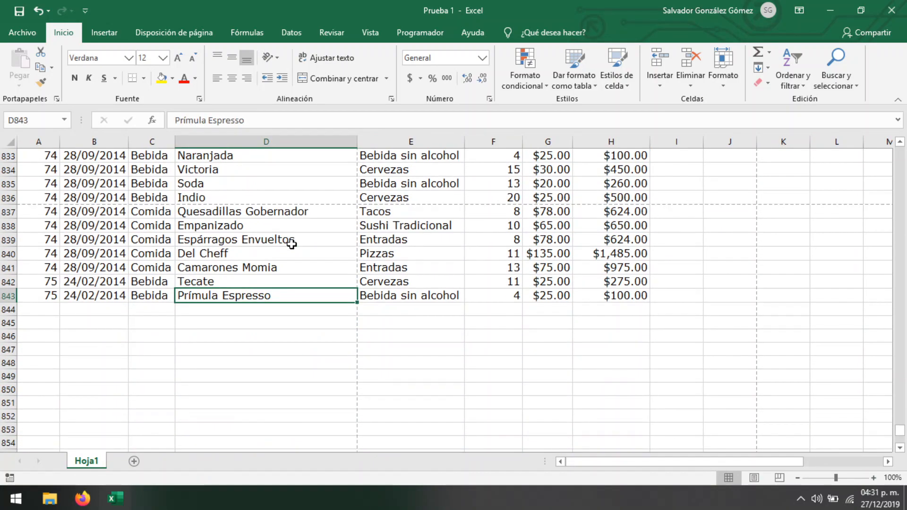
scroll(292, 245, "up", 20)
left_click_drag(900, 409, 900, 149)
left_click(228, 251)
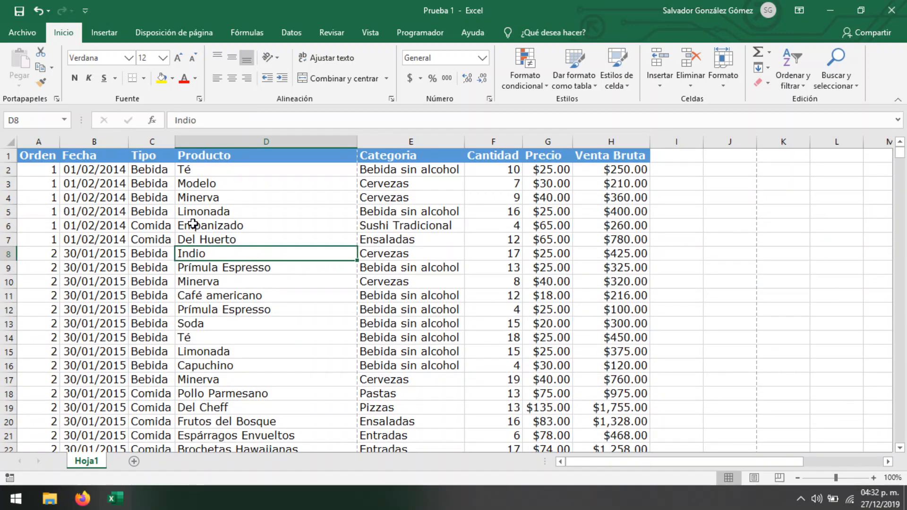
left_click(225, 236)
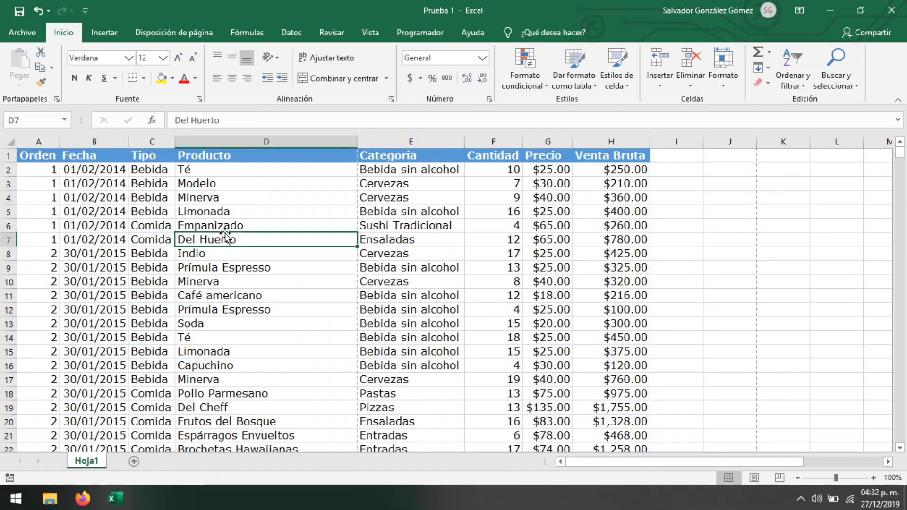